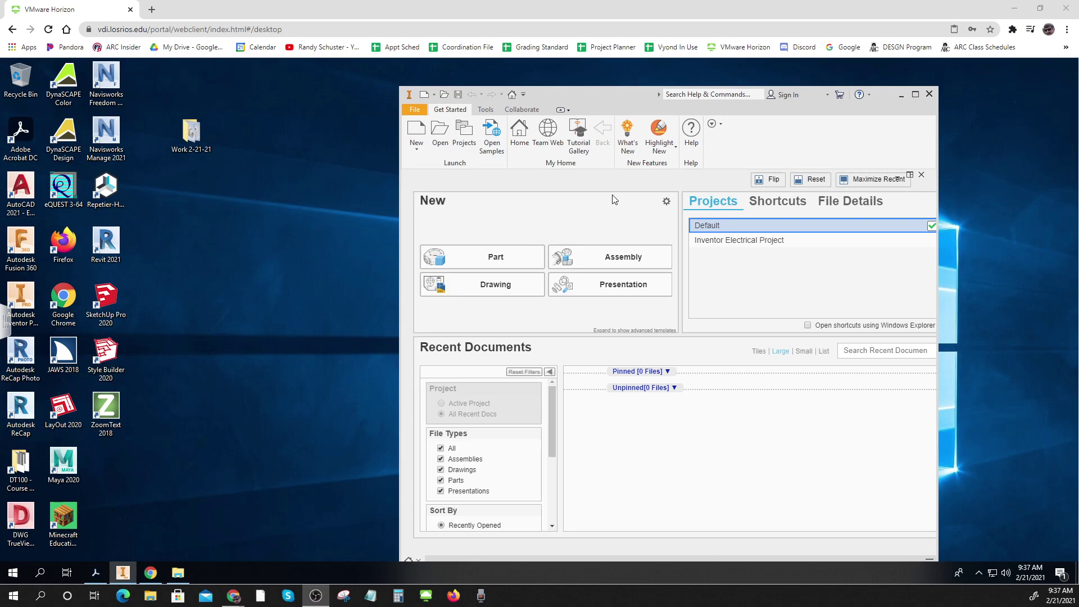
- Open the desktop folder Work 2-21-21, review its part files and PDF drawings, and minimize the folder window
{"action": "left_click", "coordinate": [614, 199]}
{"action": "double_click", "coordinate": [191, 138]}
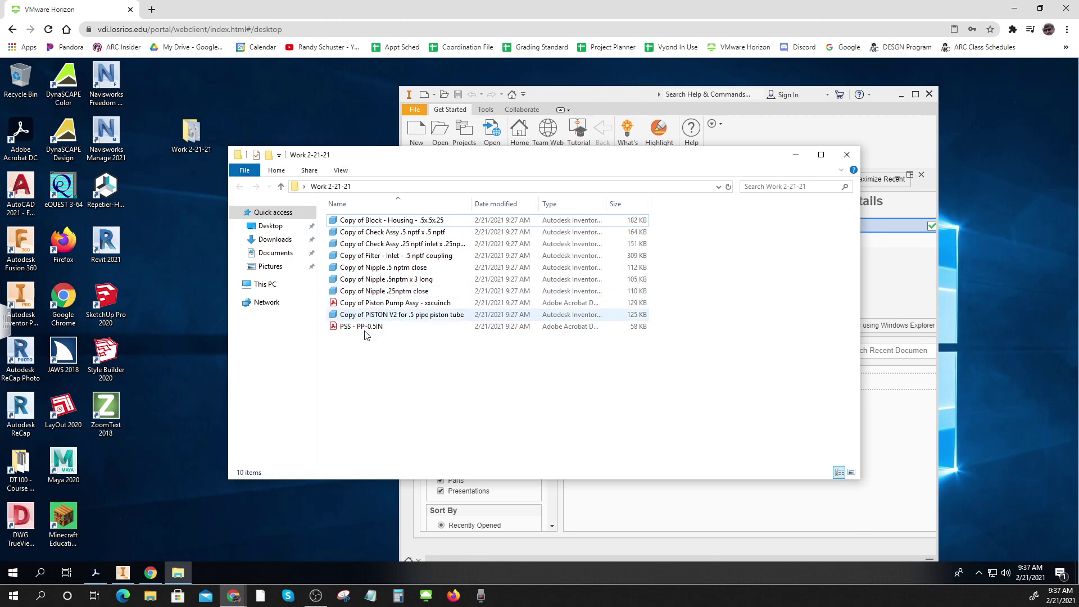
{"action": "key", "text": "ctrl"}
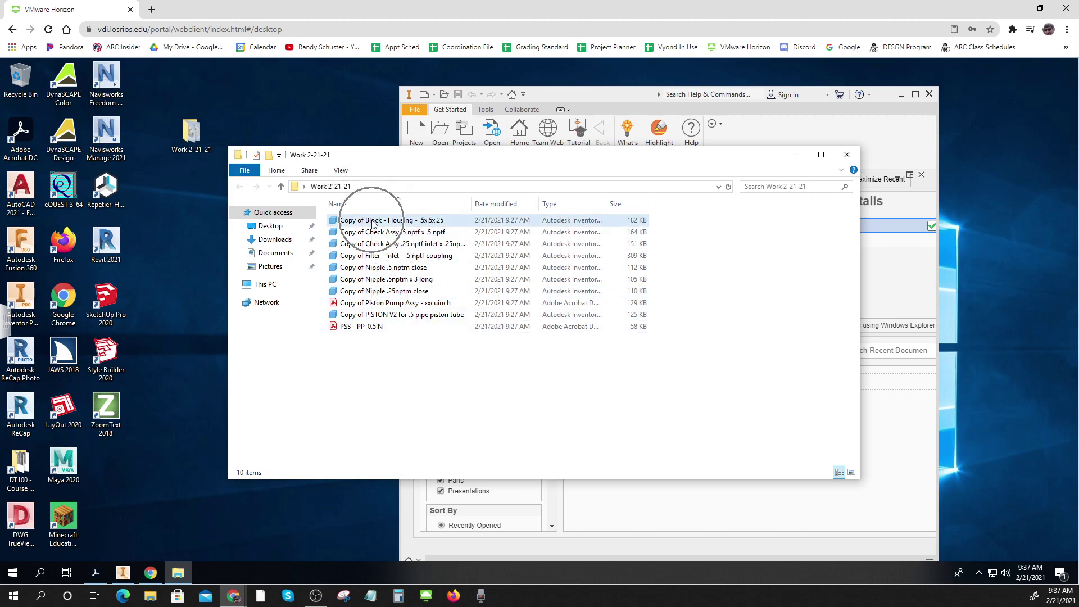
{"action": "key", "text": "ctrl"}
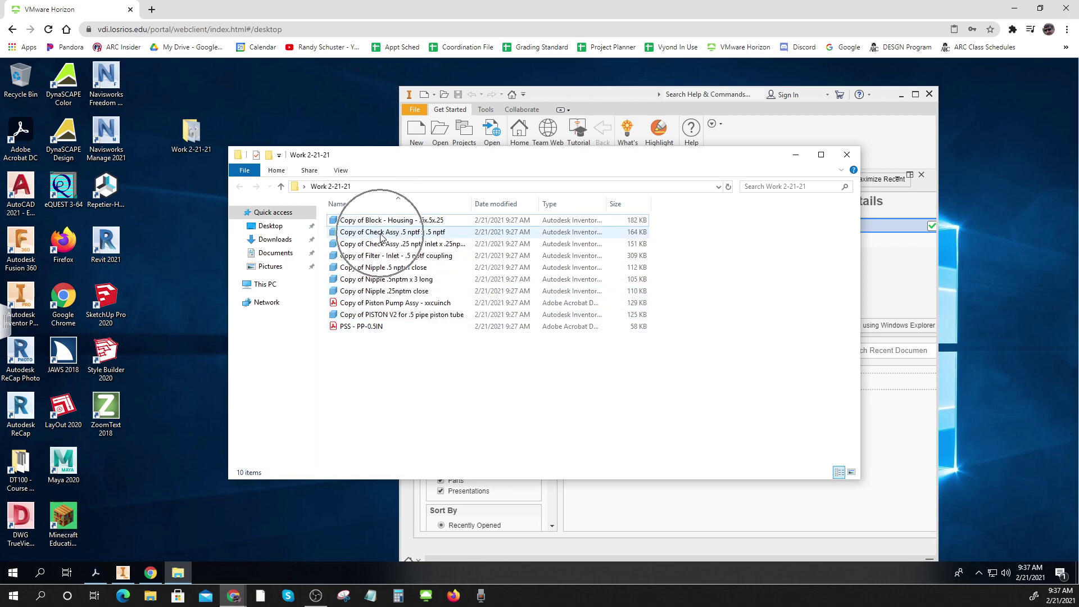
{"action": "key", "text": "ctrl"}
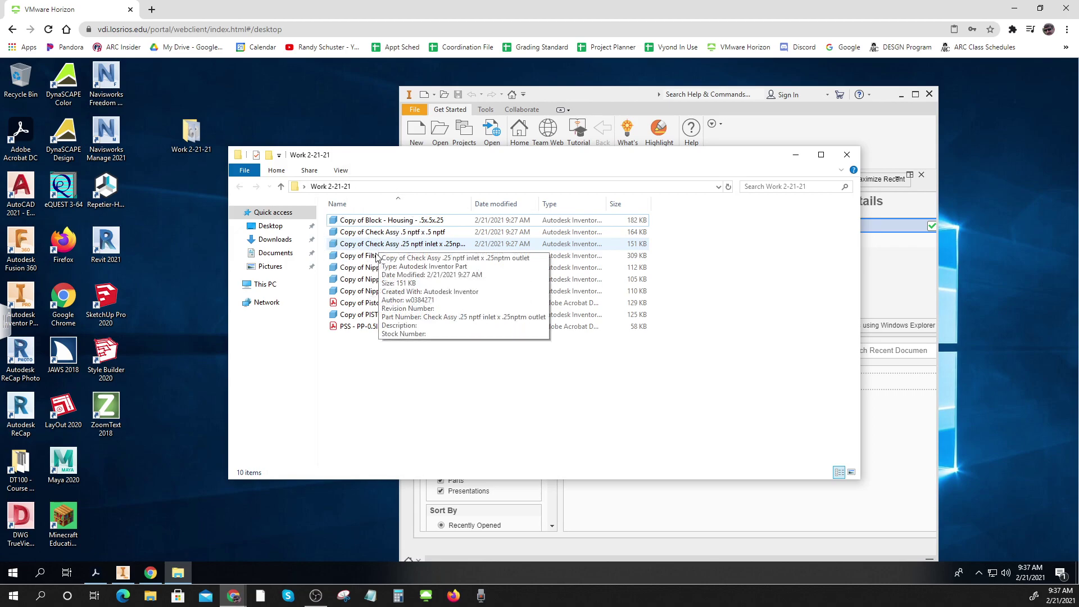
{"action": "mouse_move", "coordinate": [373, 259]}
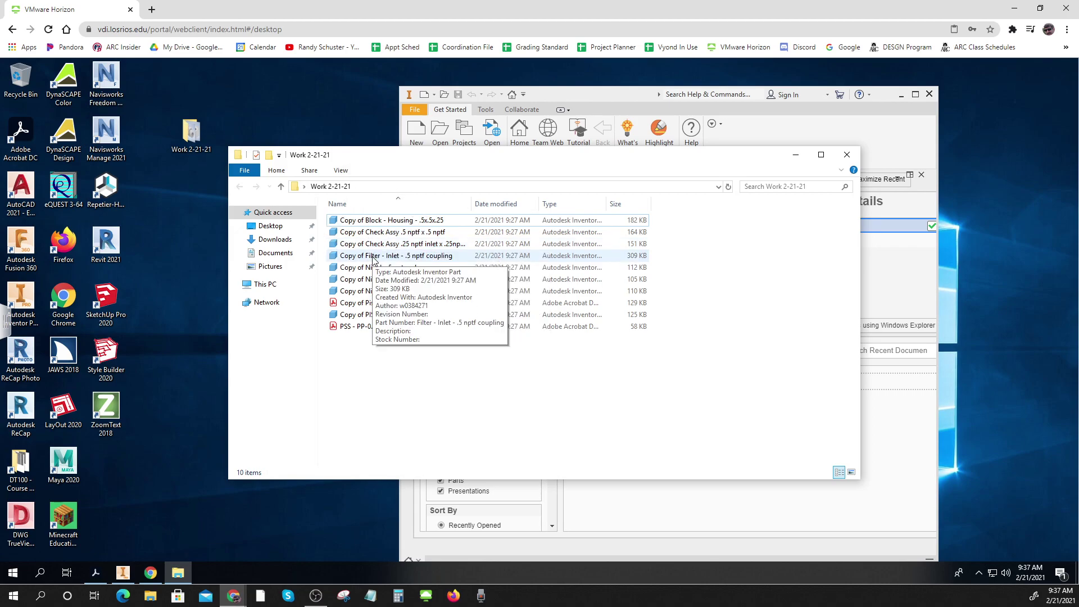
{"action": "key", "text": "ctrl"}
{"action": "key", "text": "ctrl"}
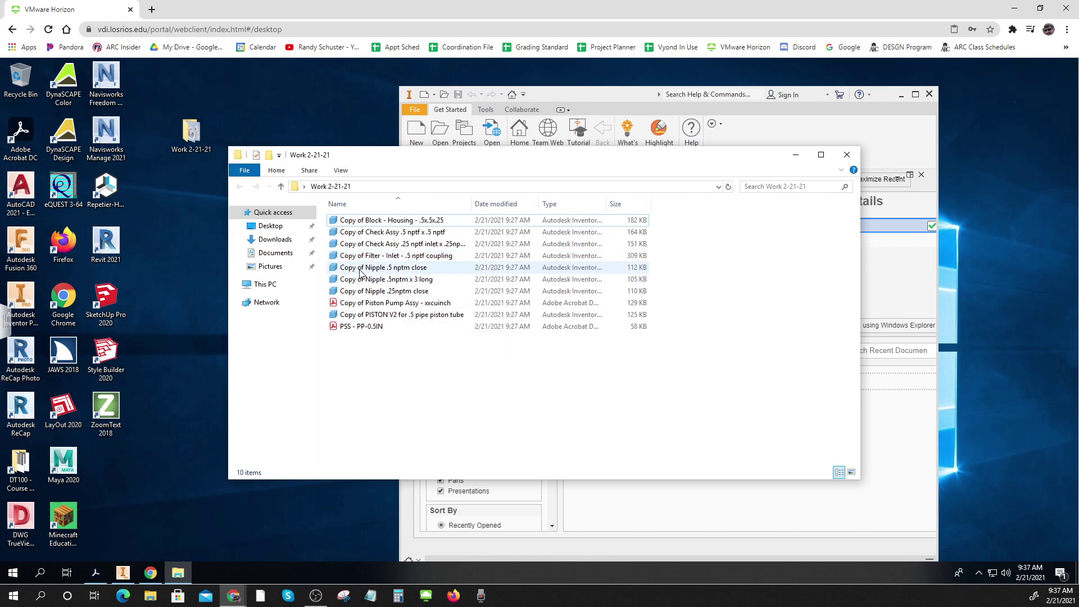
{"action": "key", "text": "ctrl"}
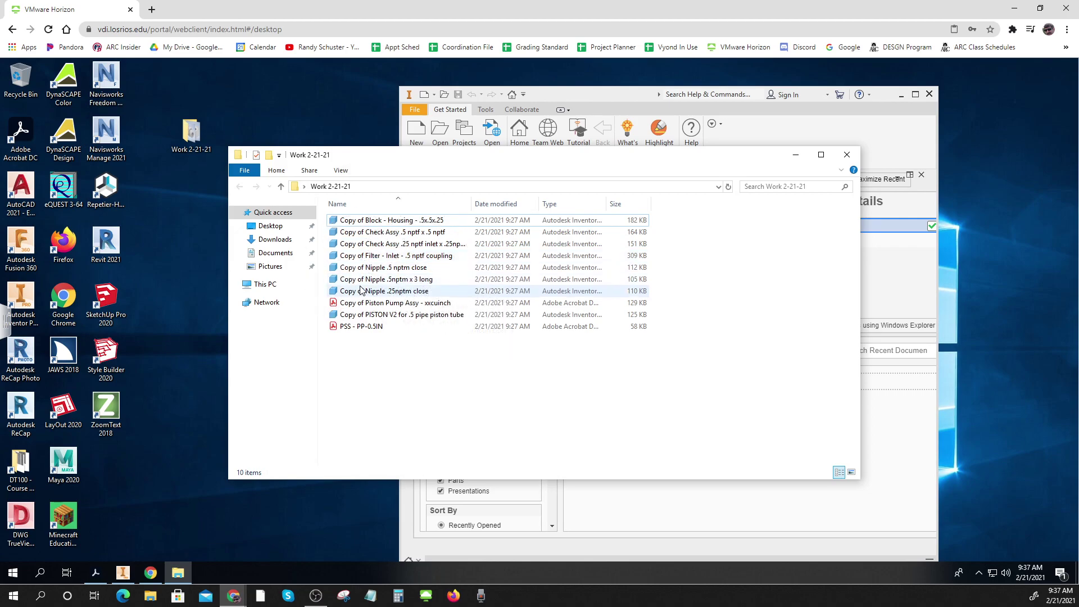
{"action": "key", "text": "ctrl"}
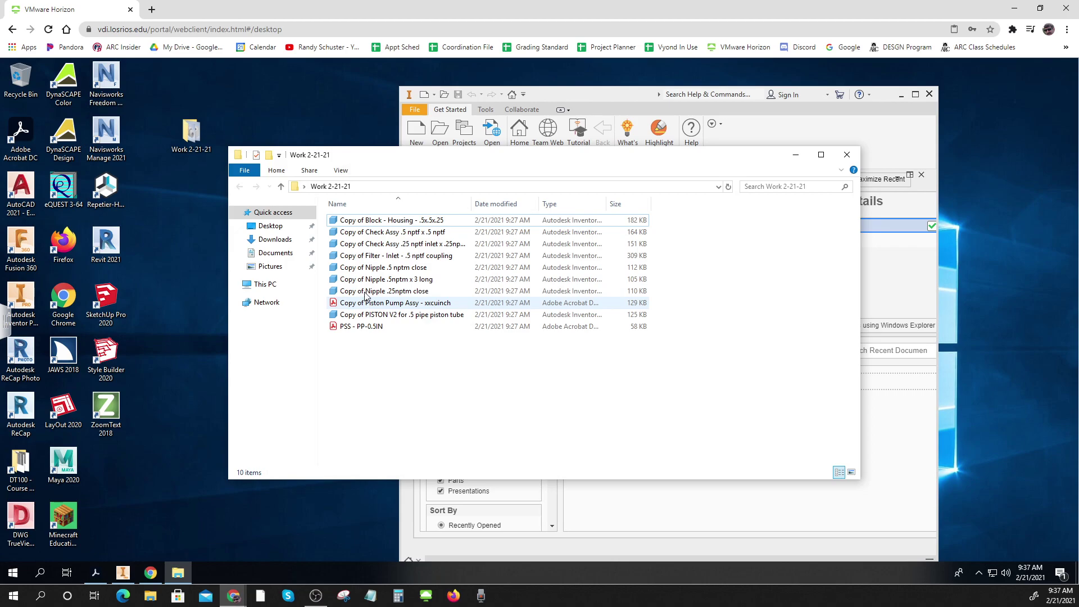
{"action": "key", "text": "ctrl"}
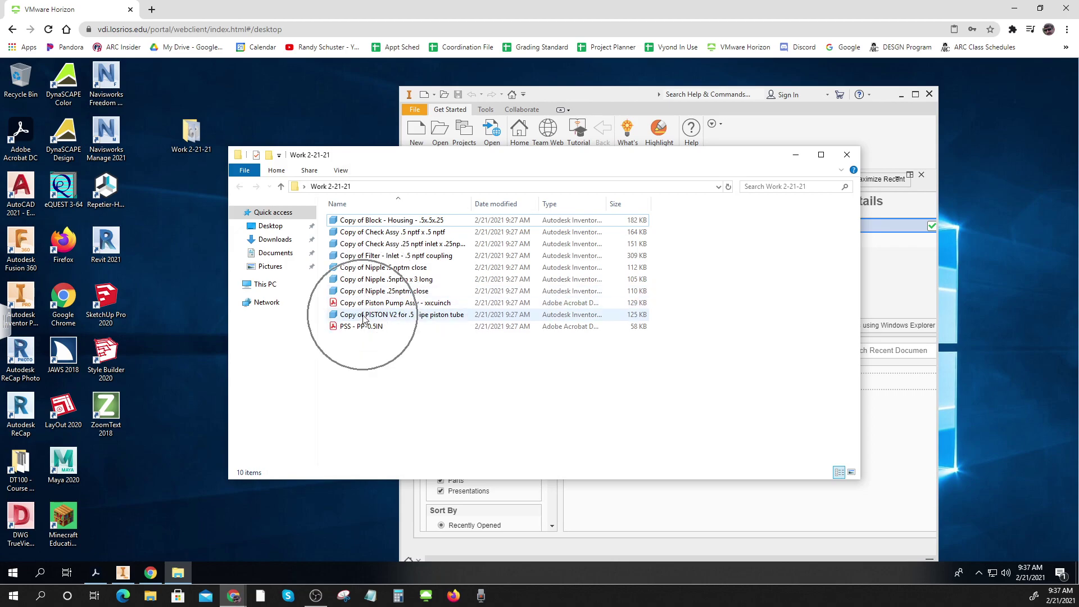
{"action": "left_click", "coordinate": [796, 155]}
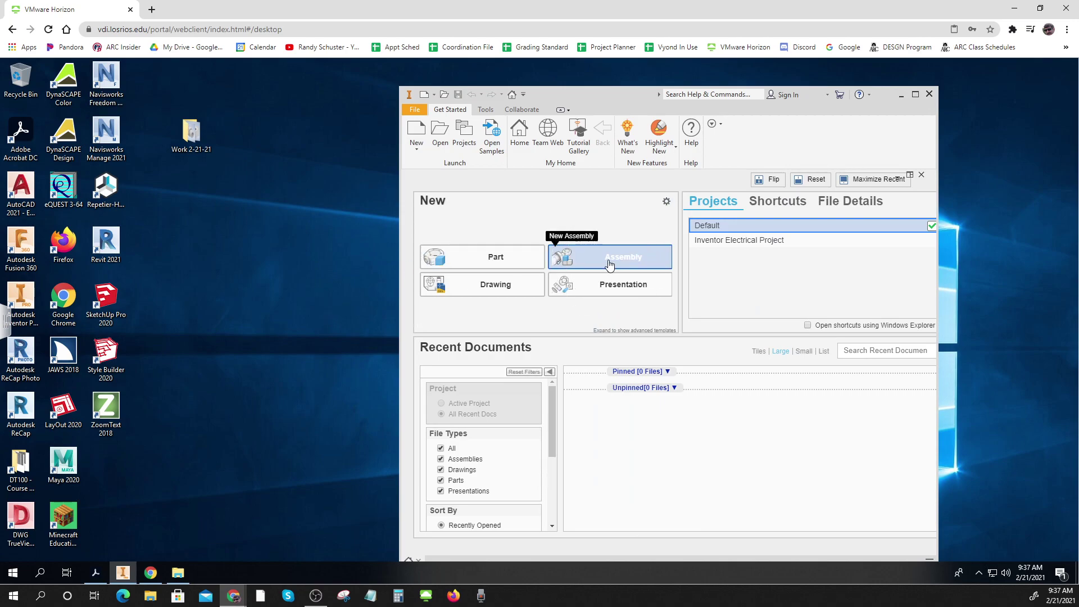
- Maximize the Inventor window and create a new assembly file
{"action": "left_click", "coordinate": [915, 94]}
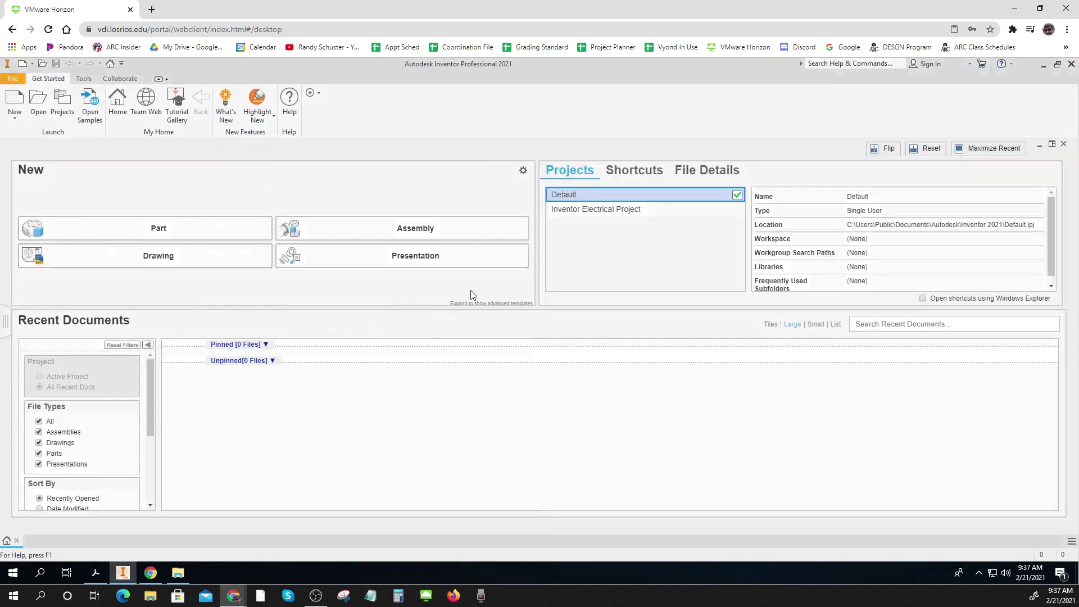
{"action": "left_click", "coordinate": [392, 238]}
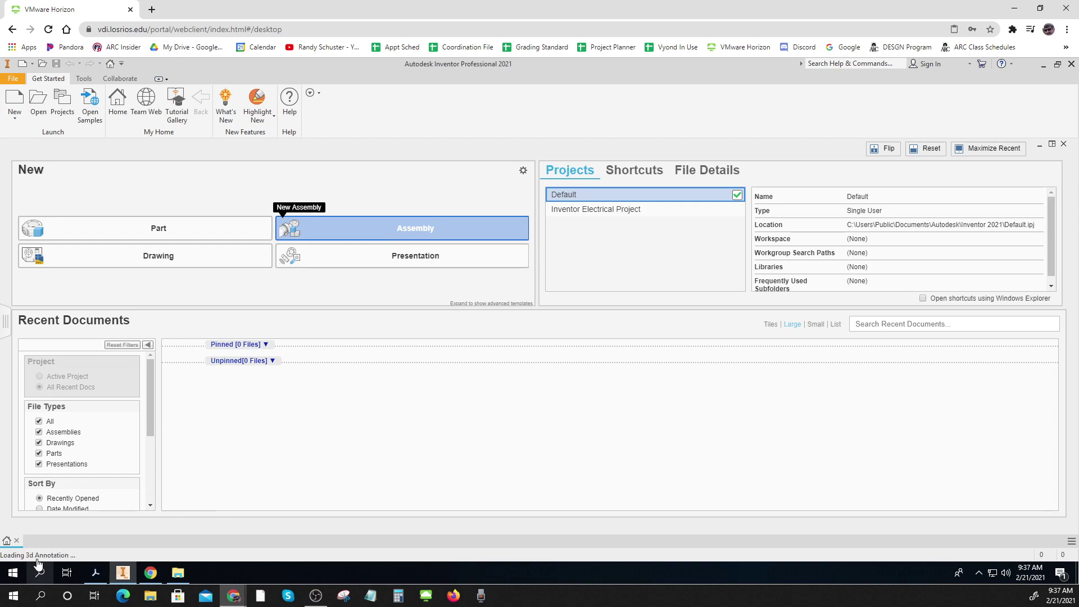
{"action": "key", "text": "ctrl"}
{"action": "key", "text": "ctrl"}
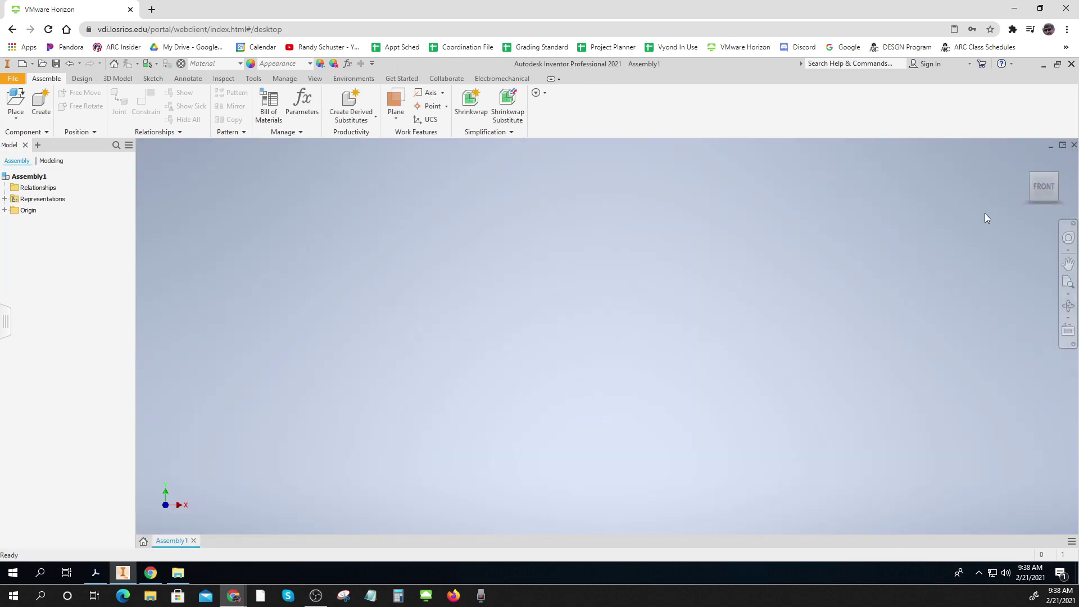
- Set the empty assembly to an isometric view and expand its Origin and Representations folders
{"action": "left_click", "coordinate": [1057, 178]}
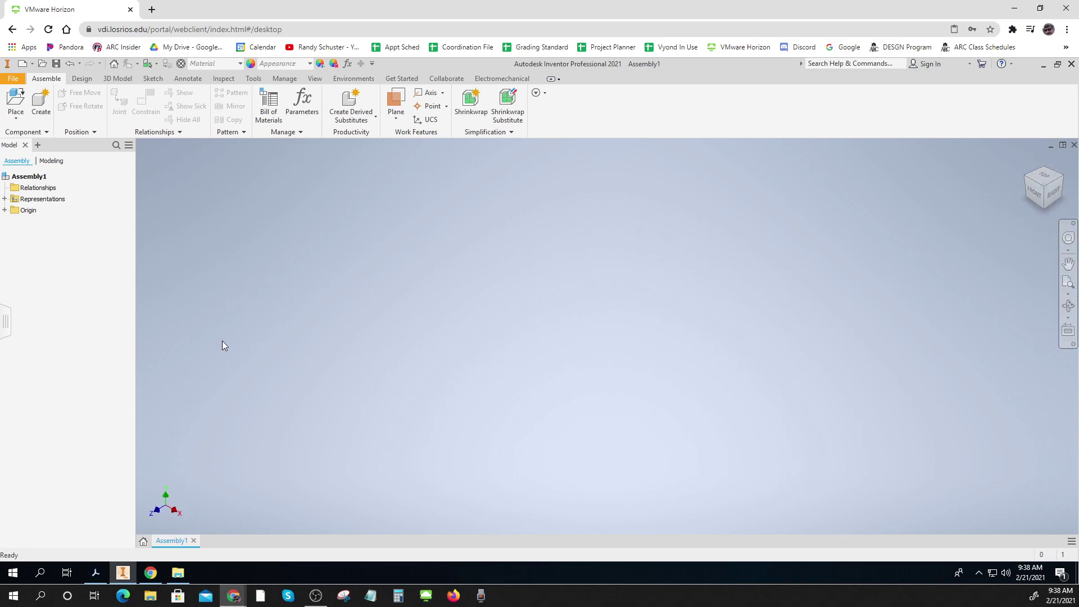
{"action": "left_click", "coordinate": [5, 210]}
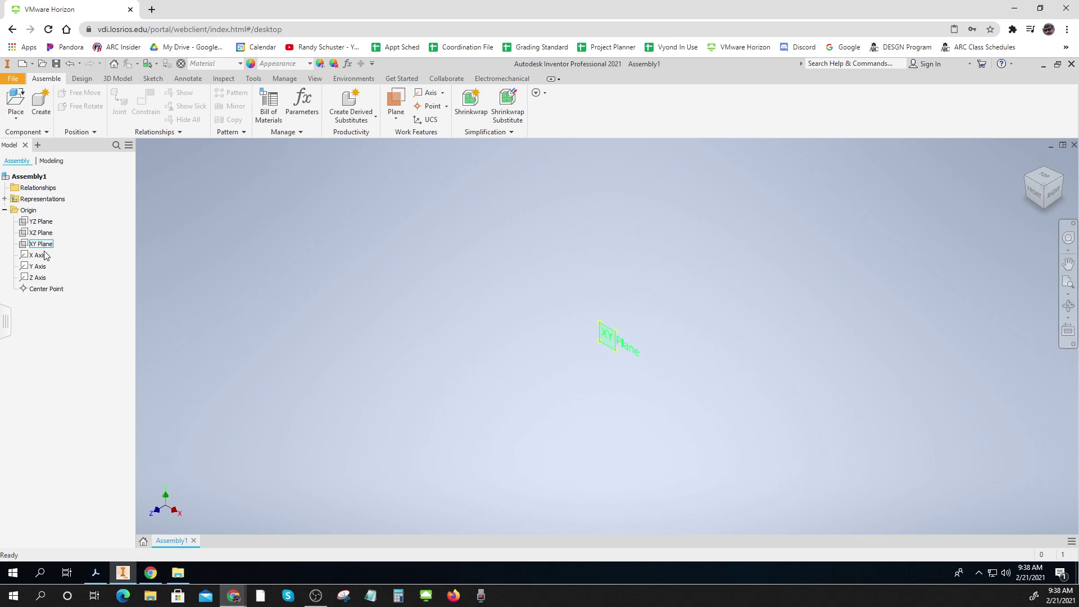
{"action": "left_click", "coordinate": [5, 199]}
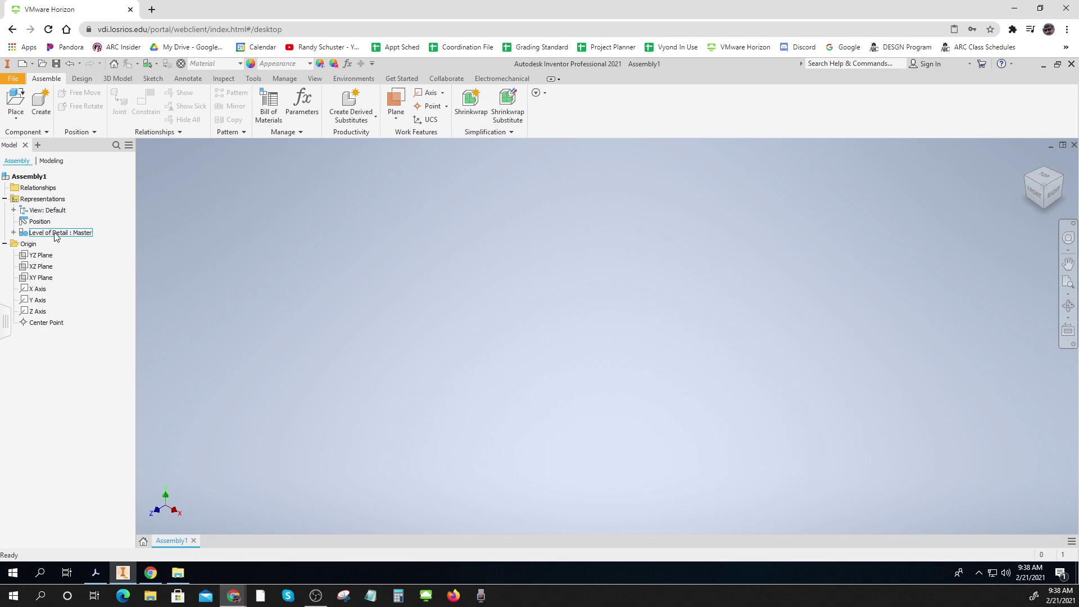
- Start placing a component and select Copy of Block - Housing - .5x.5x.25 from the desktop folder Work 2-21-21
{"action": "left_click", "coordinate": [18, 101]}
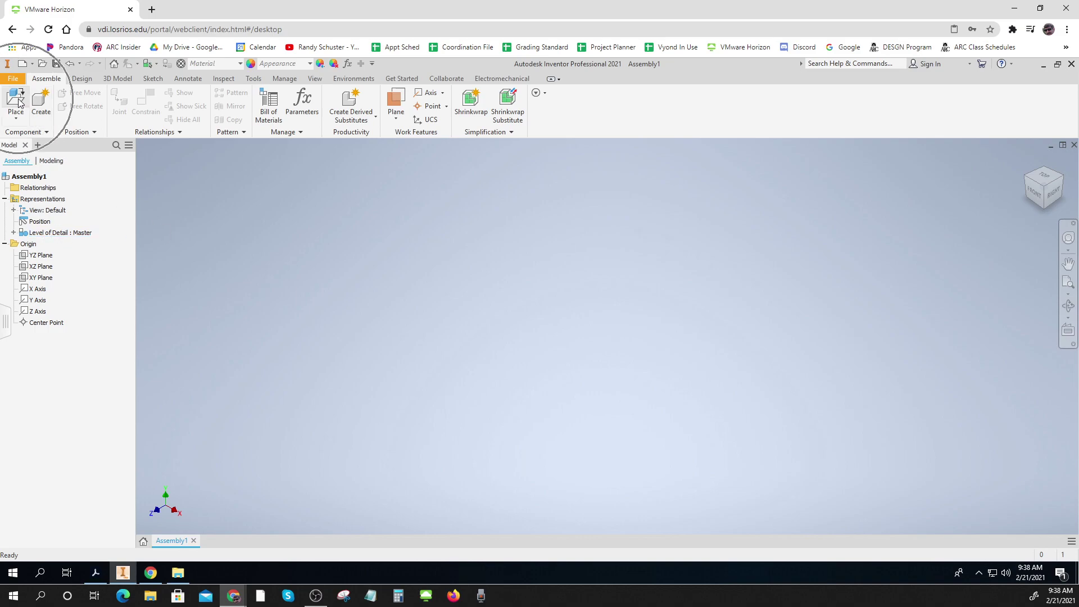
{"action": "left_click", "coordinate": [16, 119]}
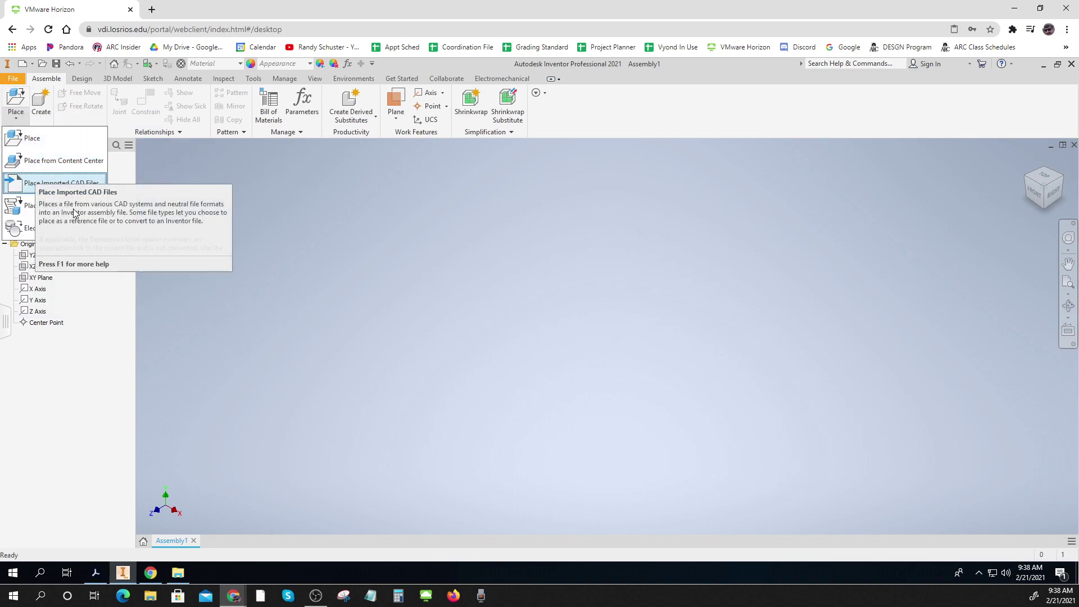
{"action": "left_click", "coordinate": [31, 140]}
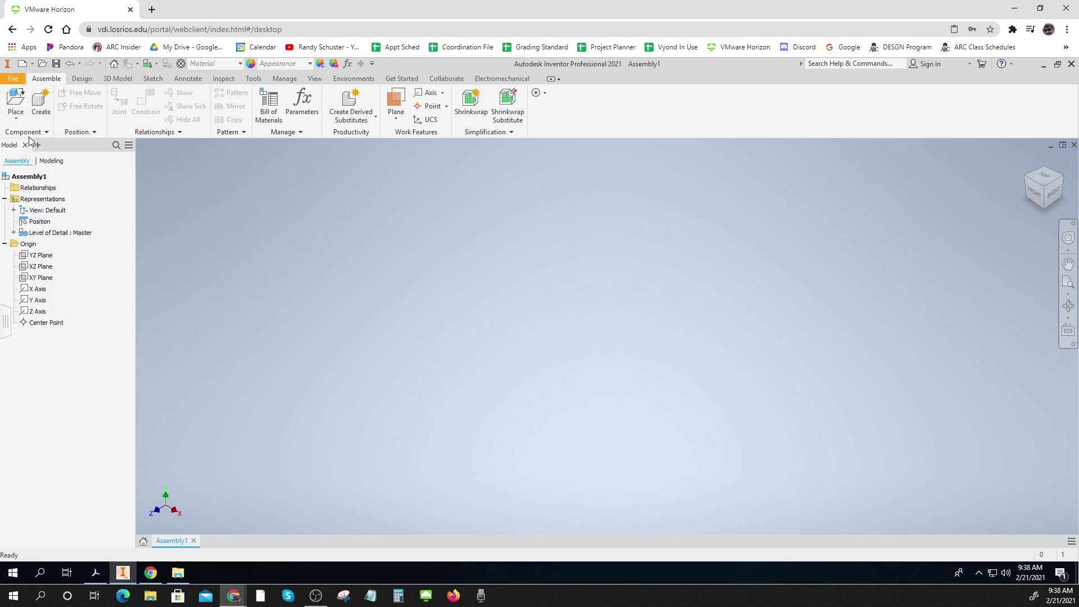
{"action": "left_click", "coordinate": [560, 225]}
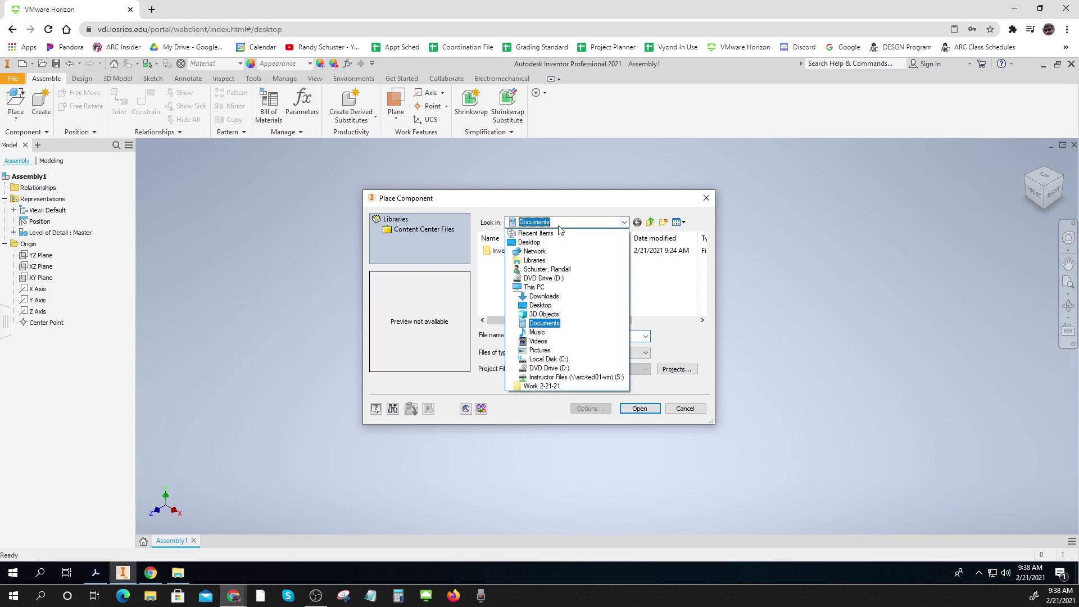
{"action": "left_click", "coordinate": [541, 282]}
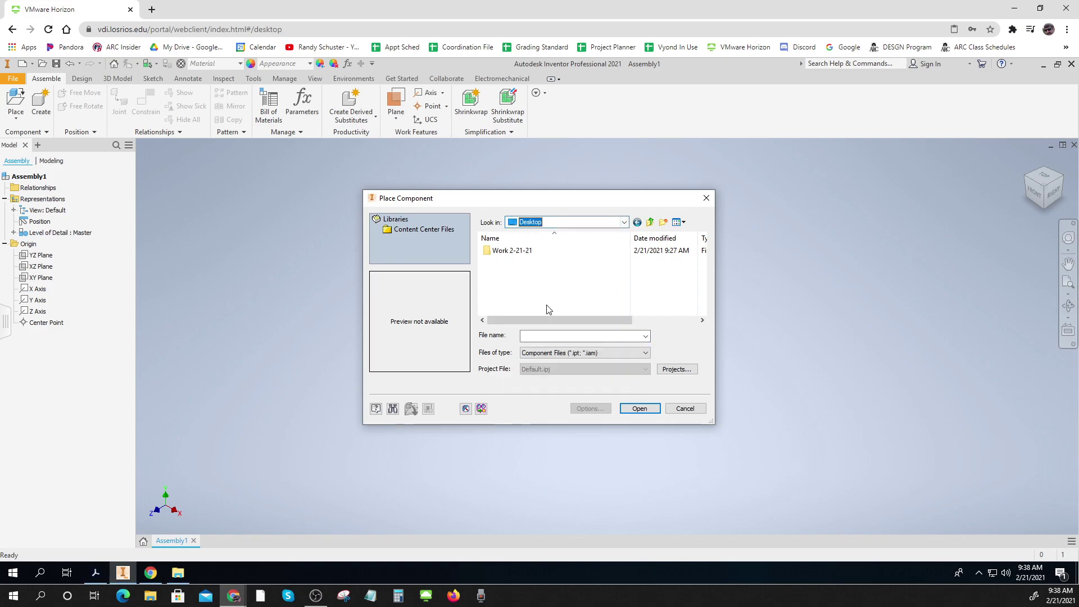
{"action": "double_click", "coordinate": [520, 251]}
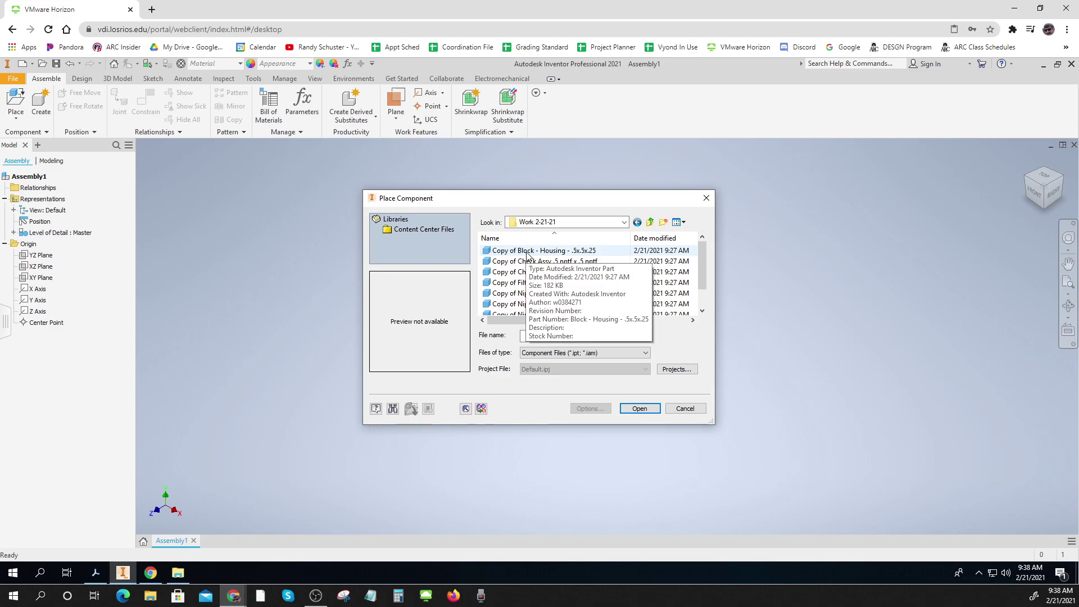
{"action": "left_click", "coordinate": [528, 251]}
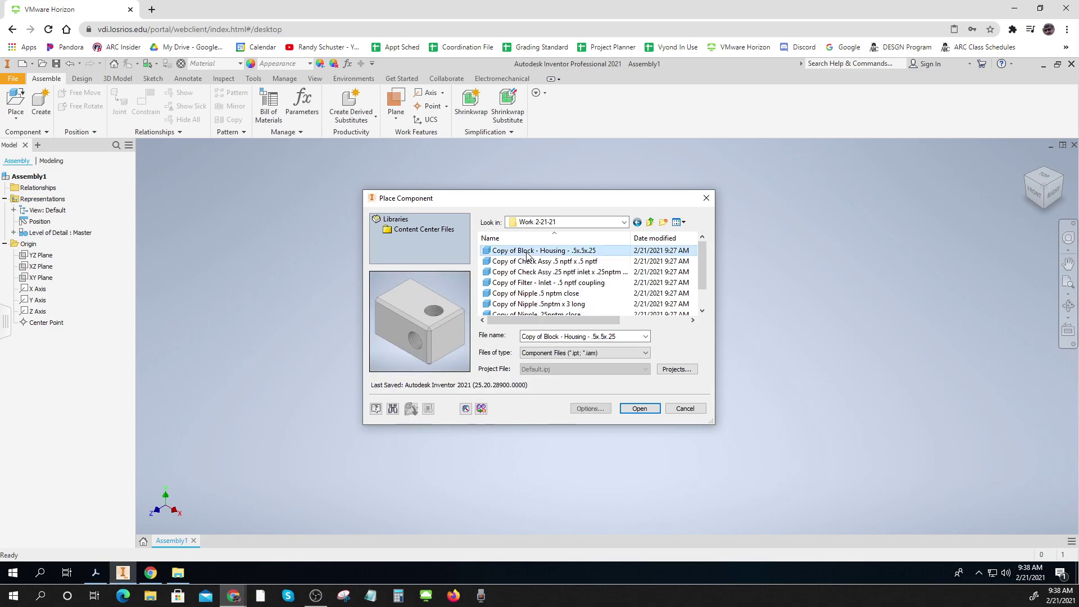
{"action": "left_click", "coordinate": [640, 409]}
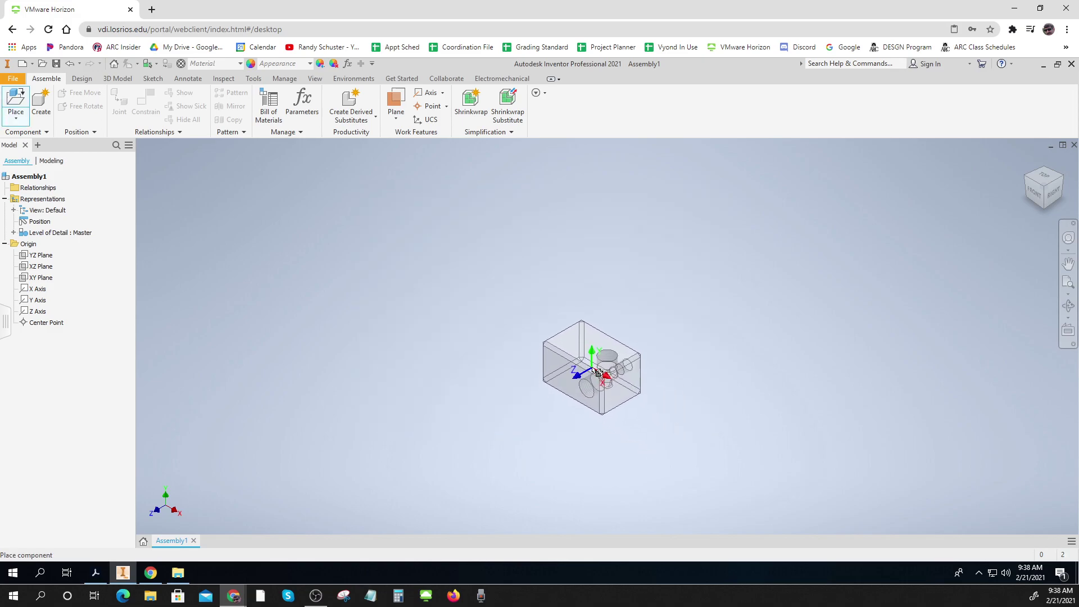
{"action": "right_click", "coordinate": [593, 368]}
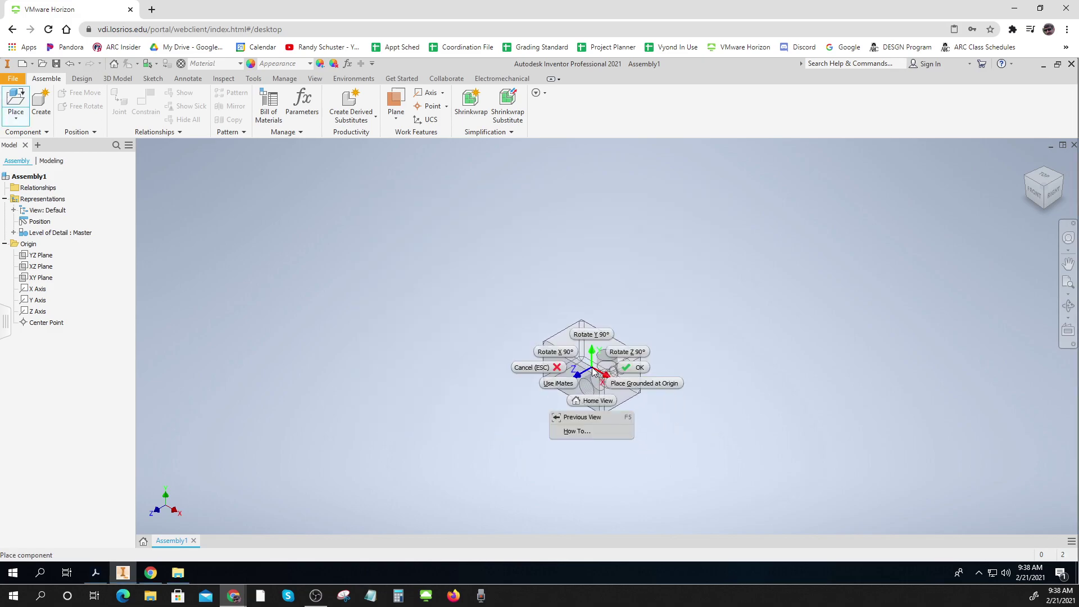
{"action": "left_click", "coordinate": [640, 369]}
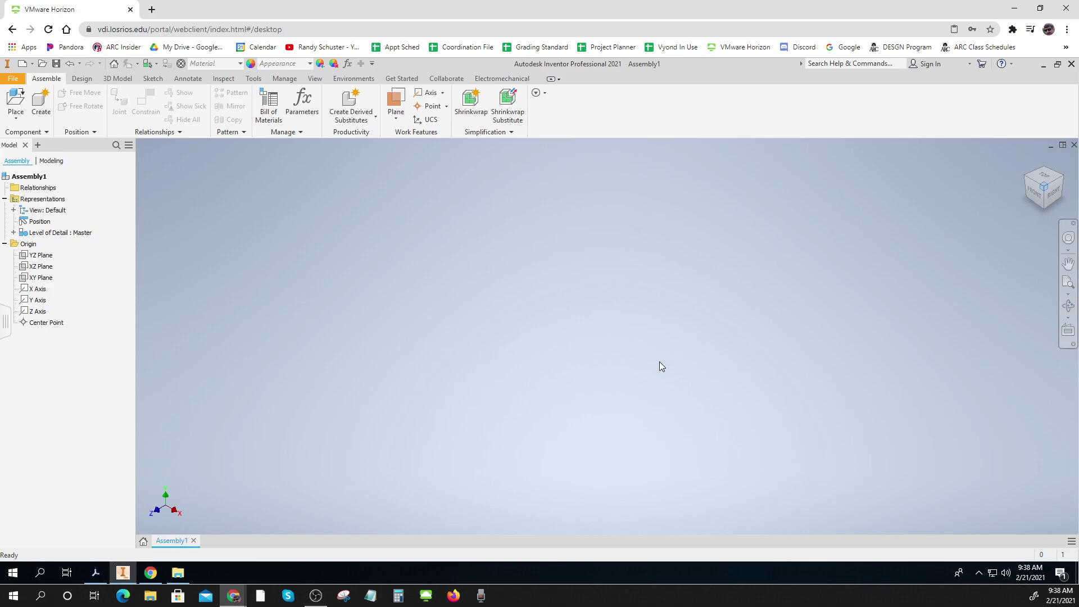
- Place a single instance of Copy of Block - Housing - .5x.5x.25 in the assembly and end the placement
{"action": "left_click", "coordinate": [16, 102]}
{"action": "left_click", "coordinate": [640, 407]}
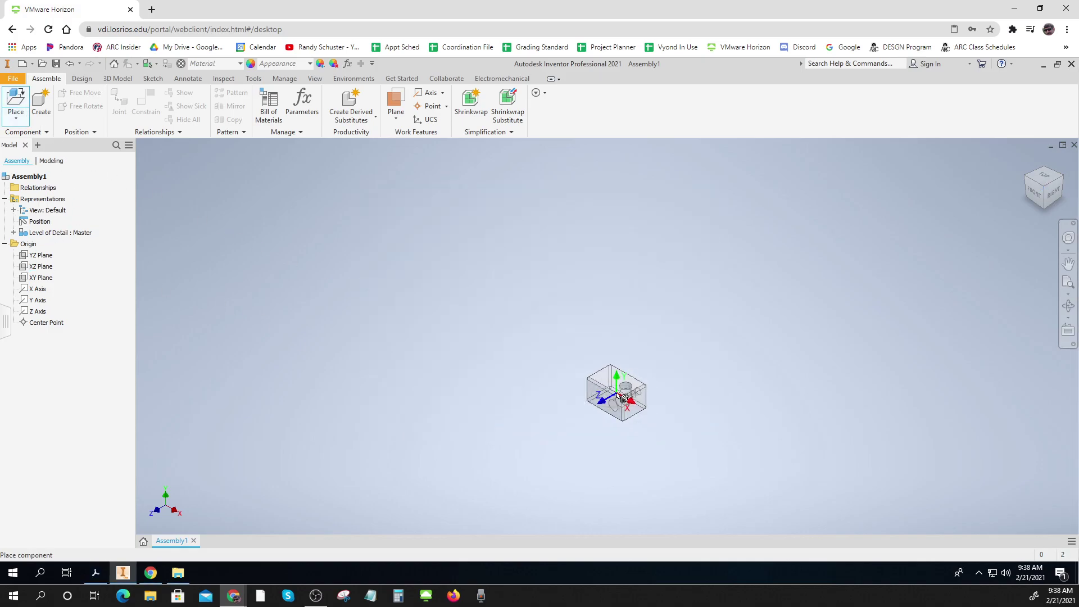
{"action": "left_click", "coordinate": [584, 382]}
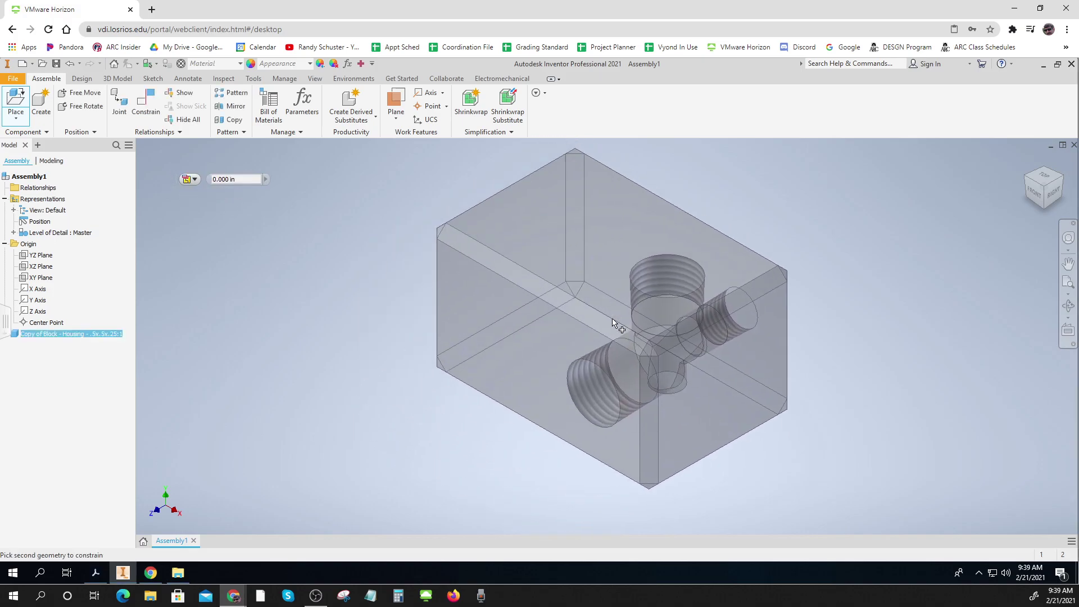
{"action": "right_click", "coordinate": [620, 335]}
{"action": "left_click", "coordinate": [670, 335]}
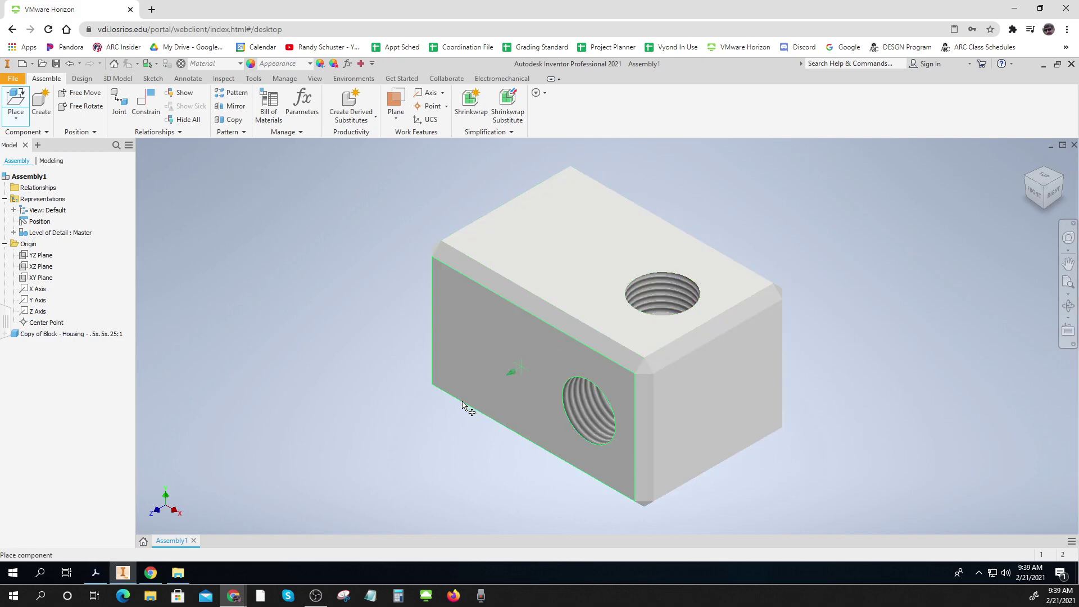
{"action": "scroll", "coordinate": [831, 448], "scroll_direction": "down", "scroll_amount": 5}
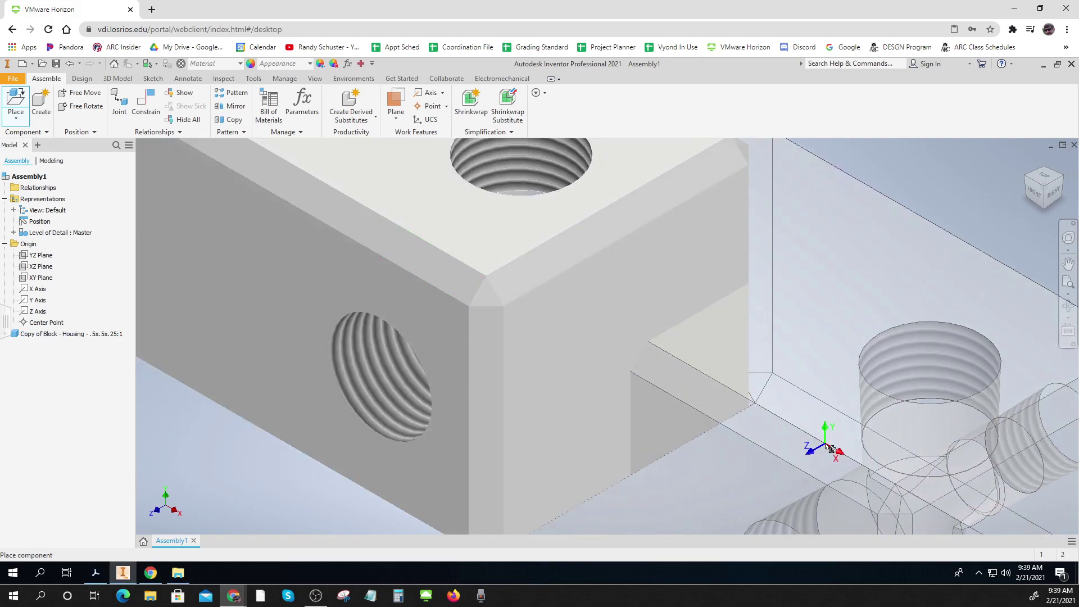
{"action": "key", "text": "Escape"}
- Examine the housing block and its threaded ports from the front and in isometric view
{"action": "scroll", "coordinate": [827, 443], "scroll_direction": "up", "scroll_amount": 6}
{"action": "middle_click_drag", "start_coordinate": [826, 443], "coordinate": [718, 437]}
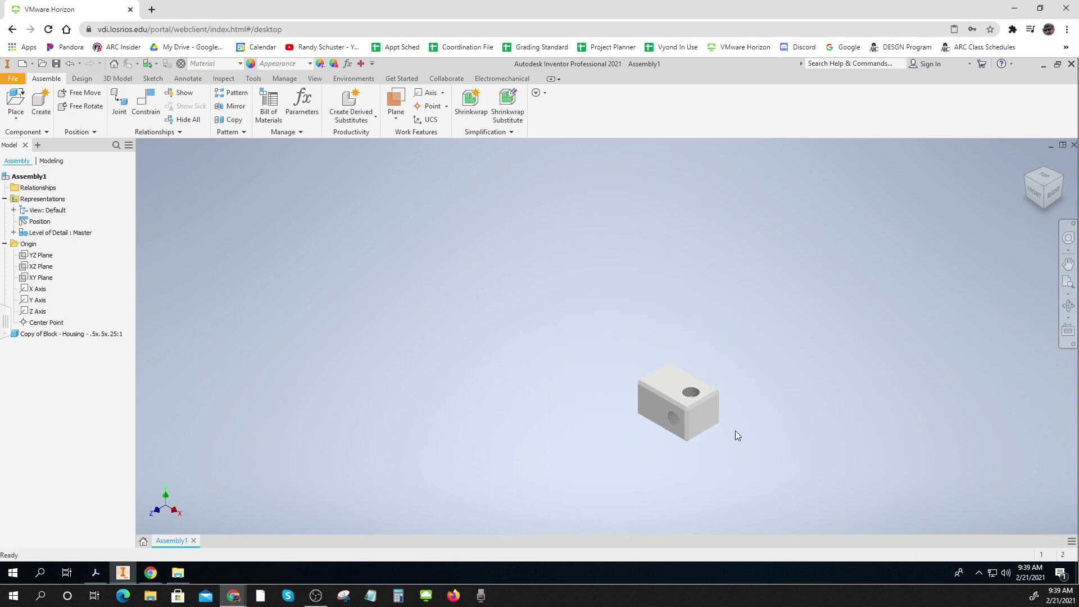
{"action": "scroll", "coordinate": [731, 436], "scroll_direction": "down", "scroll_amount": 4}
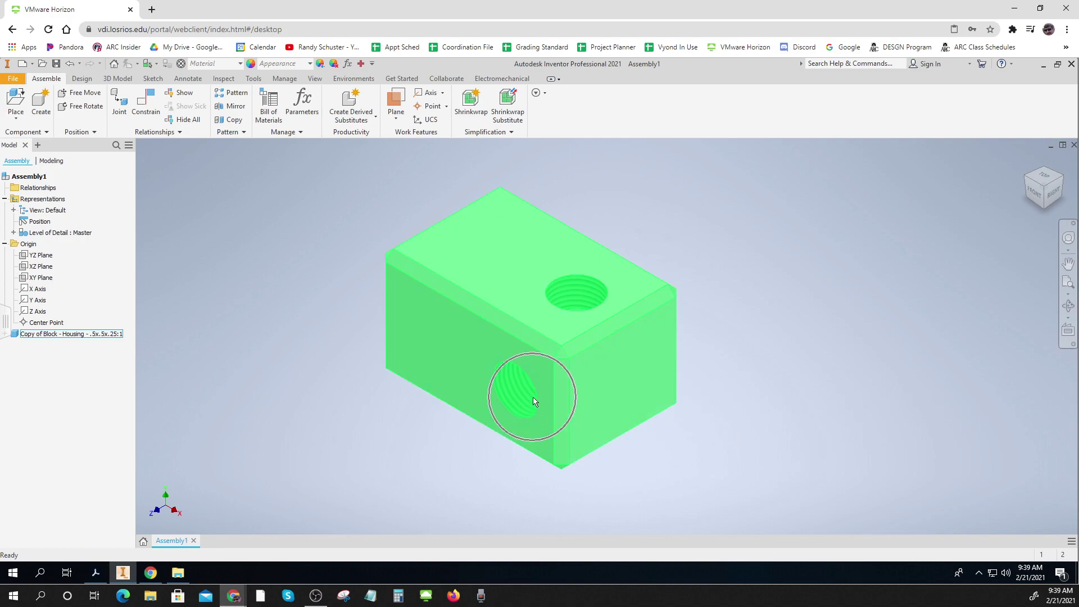
{"action": "key", "text": "ctrl"}
{"action": "middle_click_drag", "start_coordinate": [901, 429], "coordinate": [956, 349], "text": "shift"}
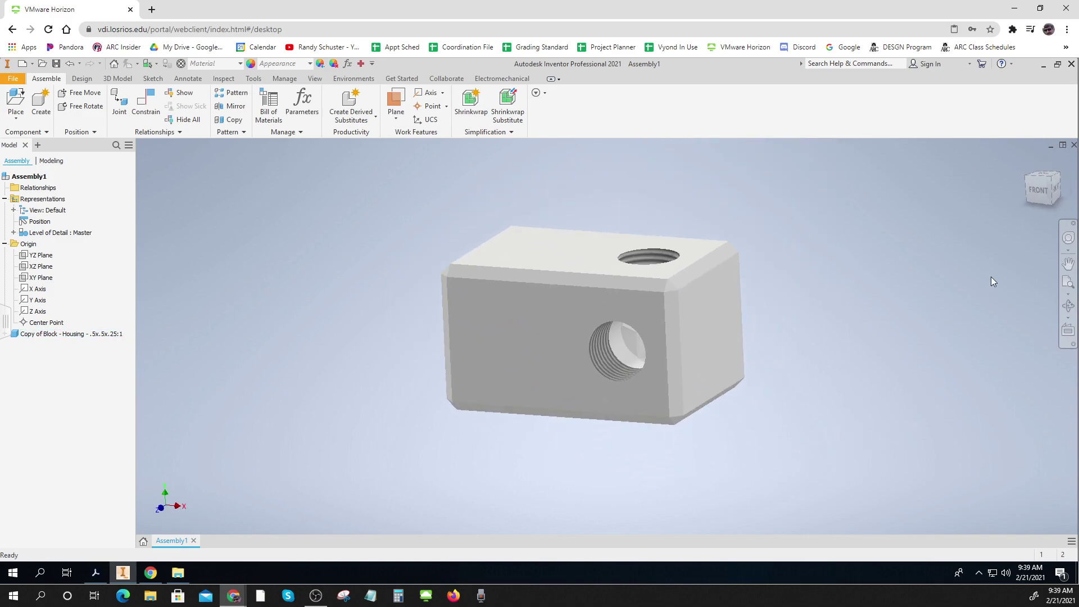
{"action": "left_click", "coordinate": [1040, 194]}
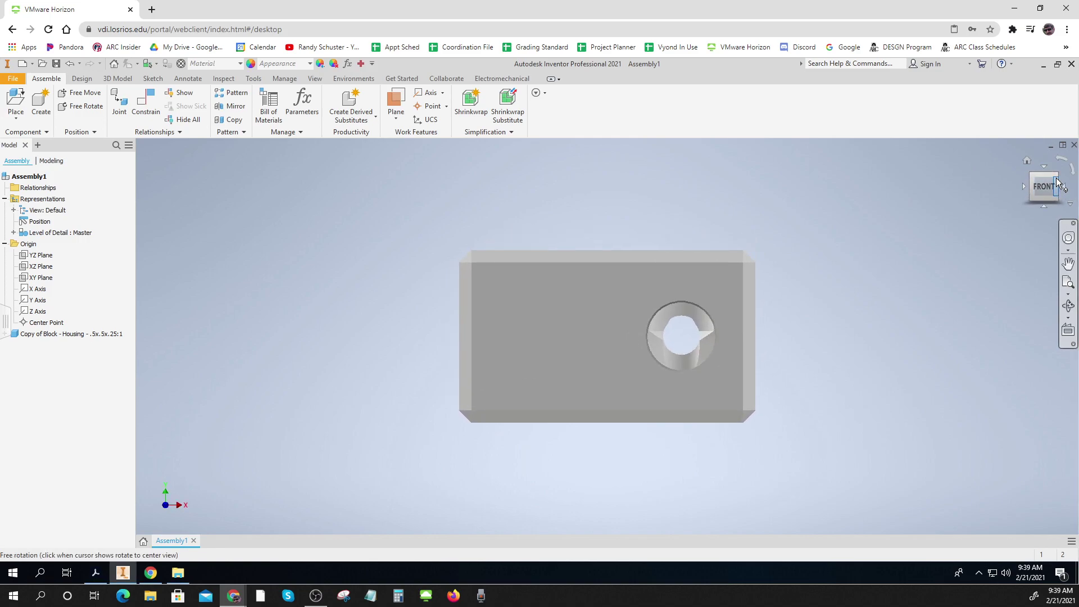
{"action": "left_click", "coordinate": [1057, 181]}
{"action": "scroll", "coordinate": [851, 349], "scroll_direction": "down", "scroll_amount": 3}
{"action": "scroll", "coordinate": [852, 349], "scroll_direction": "up", "scroll_amount": 4}
{"action": "scroll", "coordinate": [820, 408], "scroll_direction": "up", "scroll_amount": 2}
{"action": "middle_click_drag", "start_coordinate": [667, 472], "coordinate": [575, 415]}
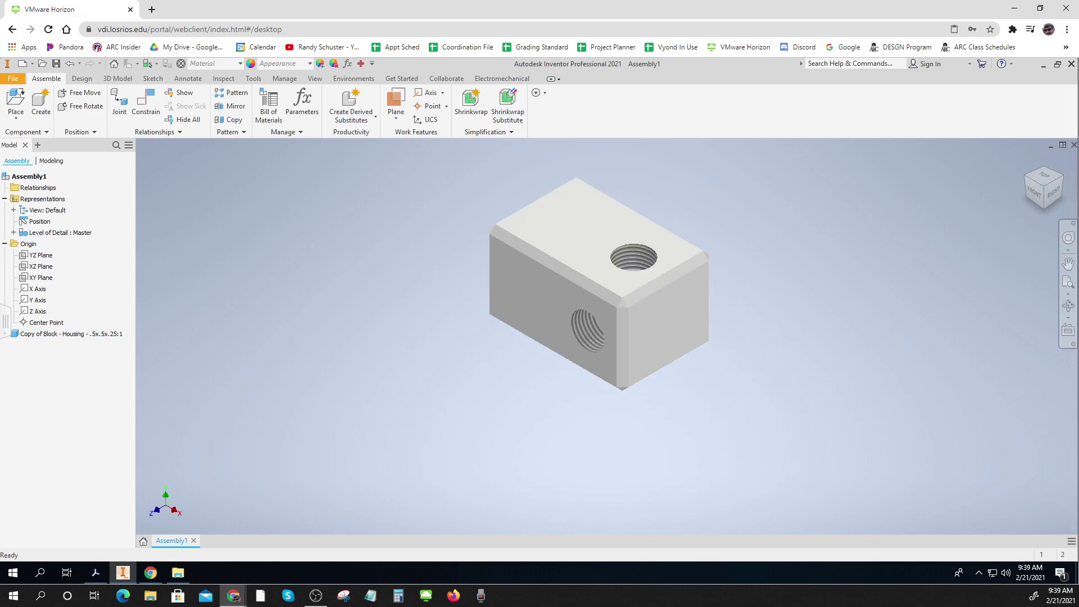
- Place a single instance of Copy of Nipple .5 nptm close beside the housing block
{"action": "left_click", "coordinate": [23, 100]}
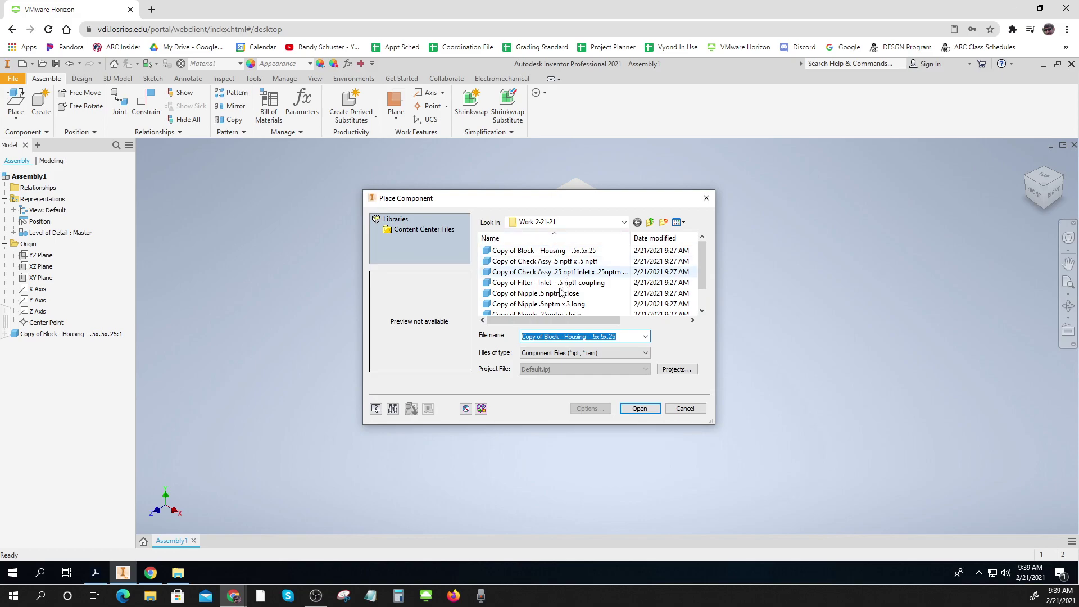
{"action": "left_click", "coordinate": [544, 294]}
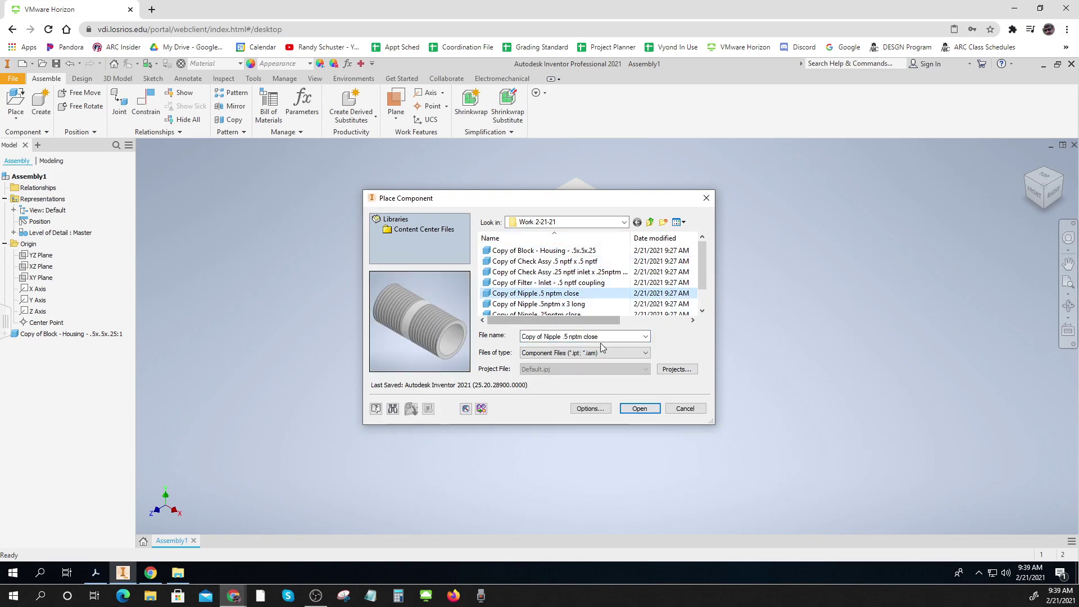
{"action": "left_click", "coordinate": [640, 408]}
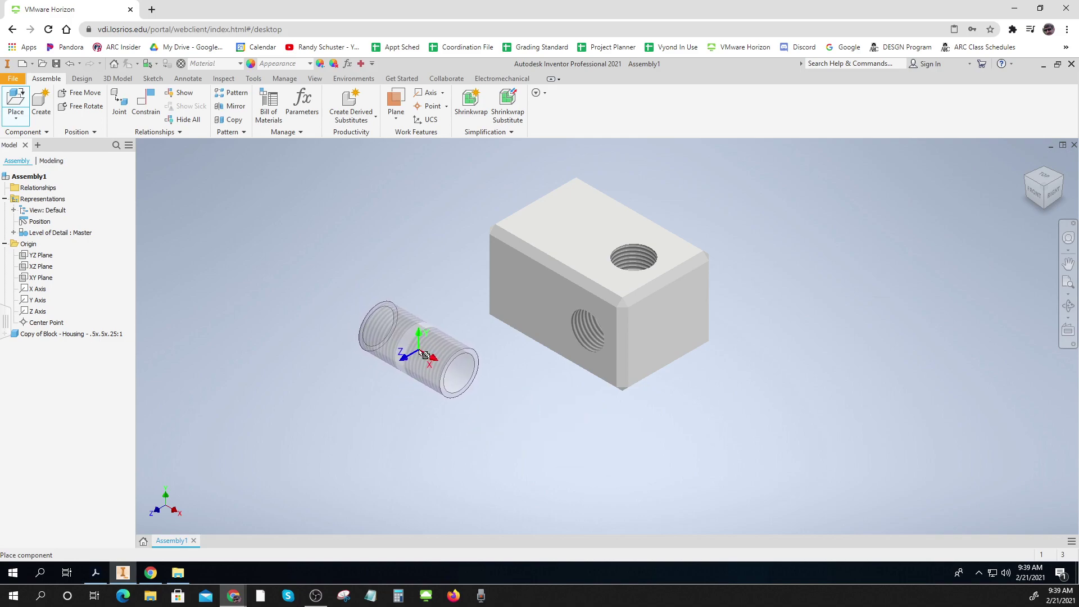
{"action": "left_click", "coordinate": [421, 353]}
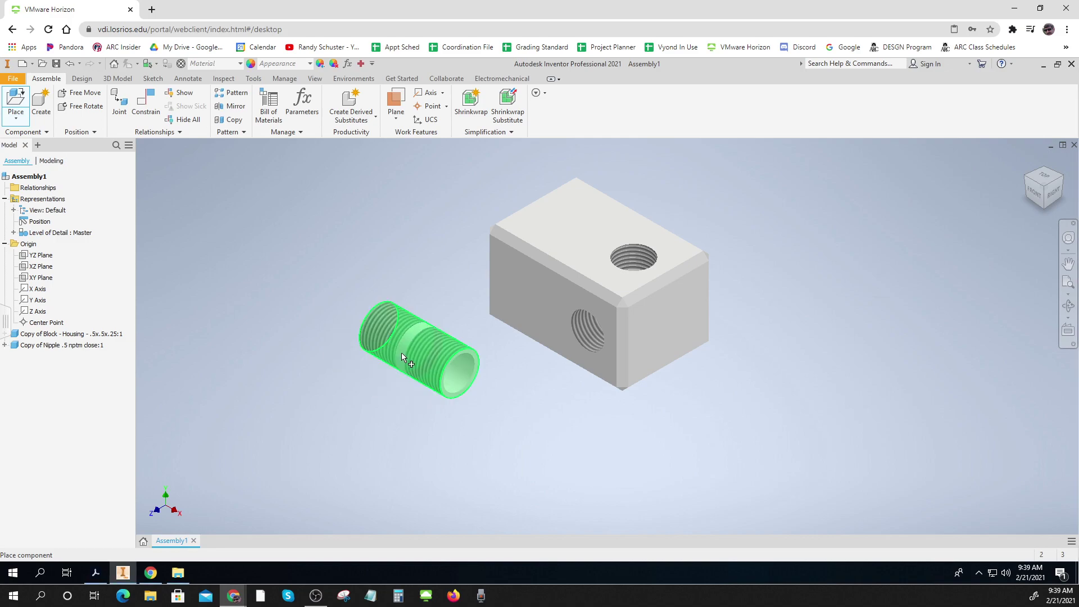
{"action": "right_click", "coordinate": [401, 353]}
{"action": "left_click", "coordinate": [448, 355]}
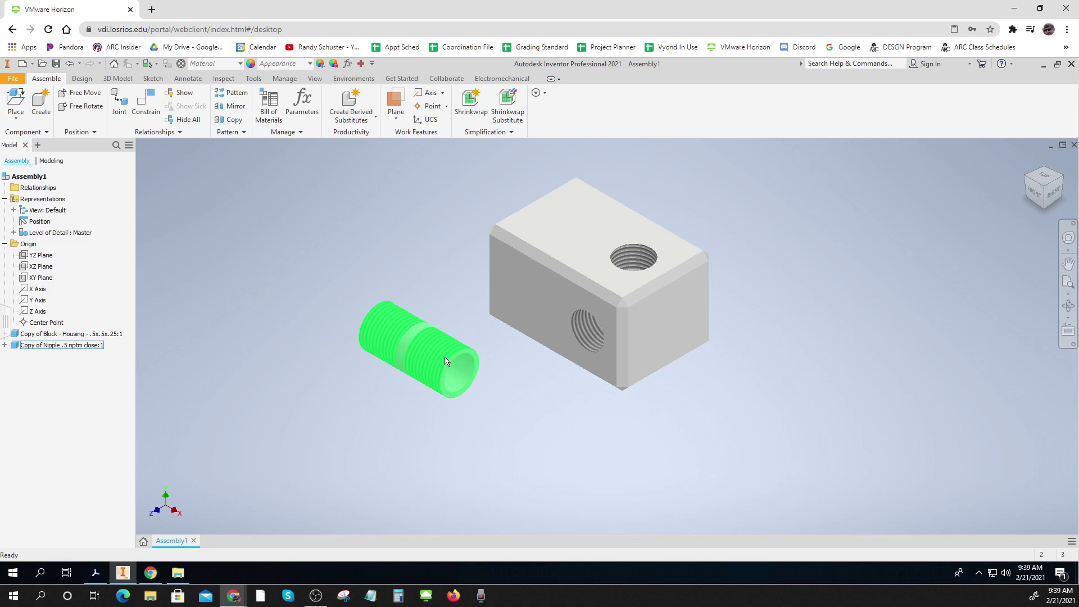
{"action": "left_click", "coordinate": [382, 448]}
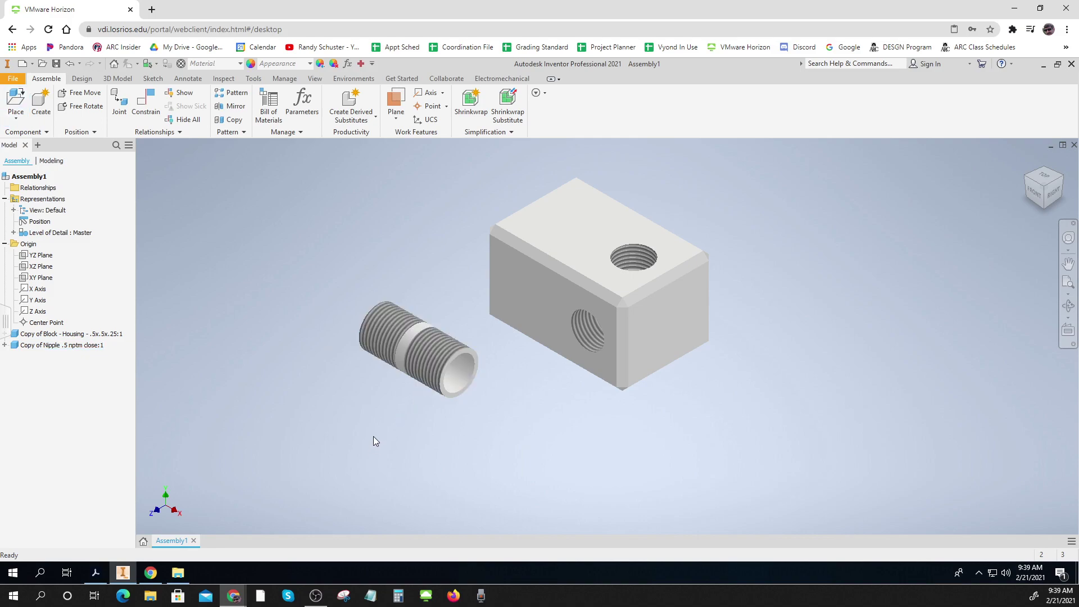
- Join the nipple's end centre to the housing block's front threaded port with a Cylindrical joint
{"action": "left_click", "coordinate": [119, 107]}
{"action": "left_click", "coordinate": [173, 202]}
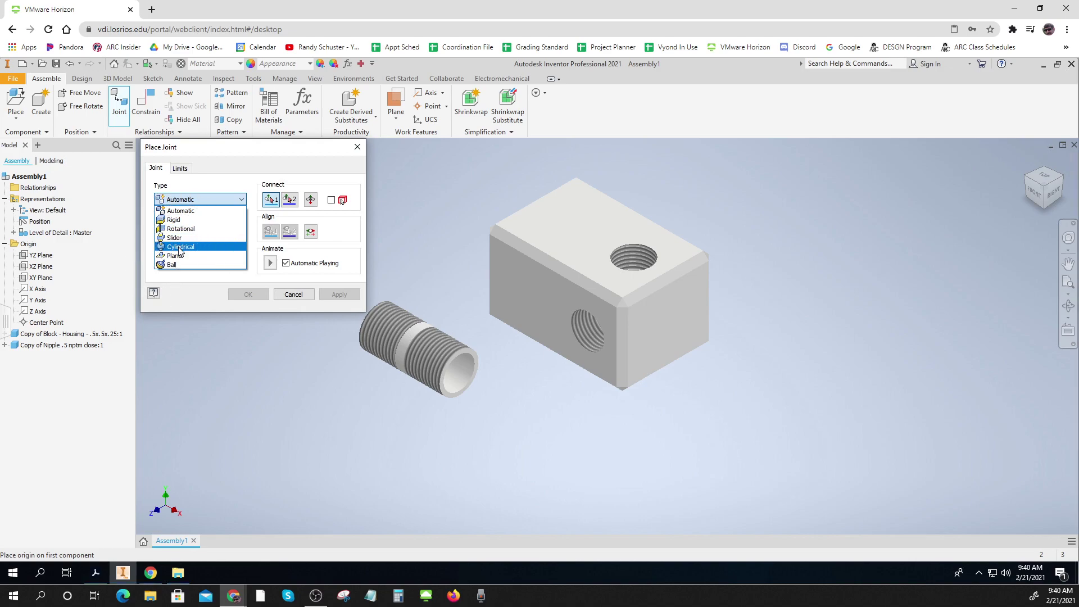
{"action": "left_click", "coordinate": [180, 248]}
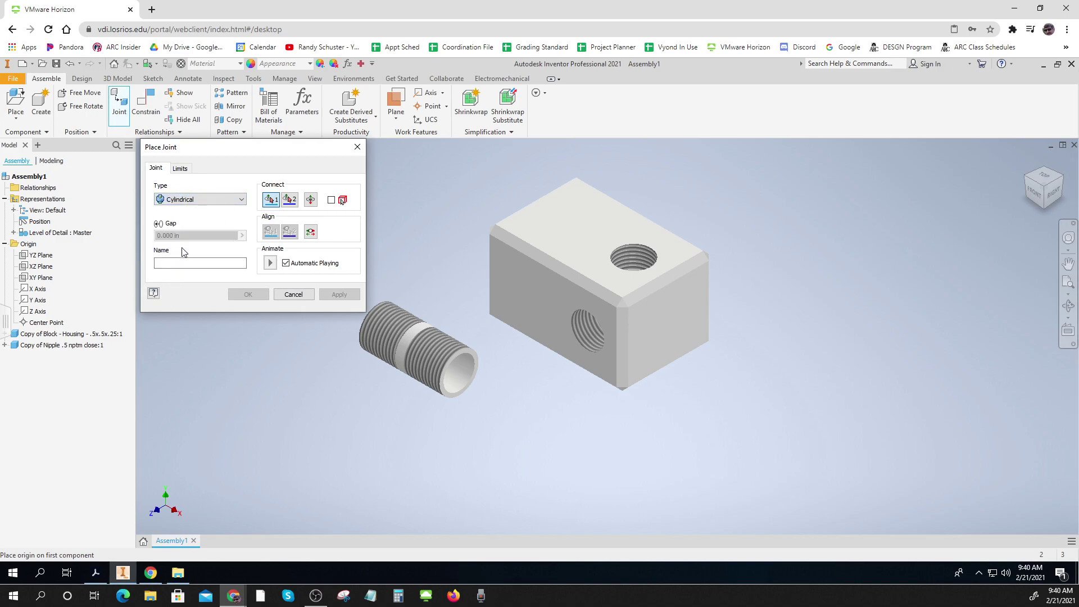
{"action": "left_click", "coordinate": [461, 376]}
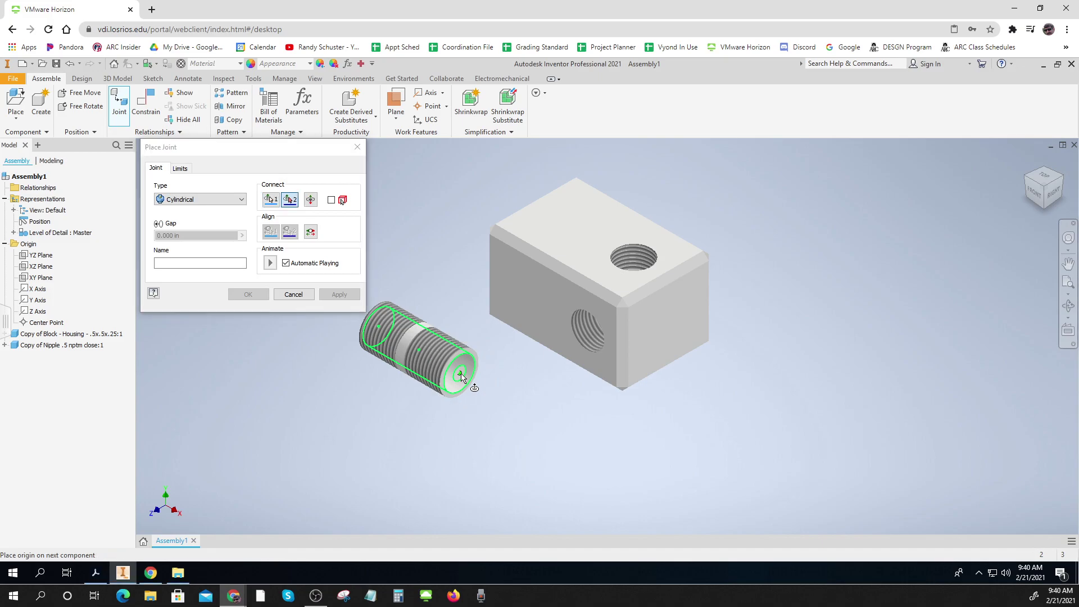
{"action": "left_click", "coordinate": [587, 334]}
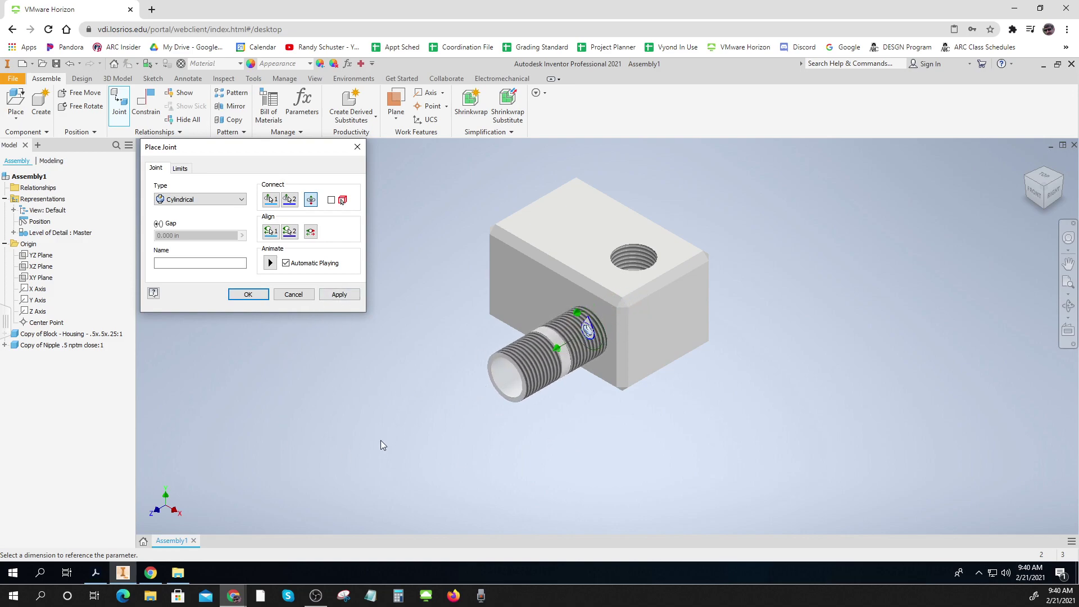
{"action": "left_click", "coordinate": [339, 295]}
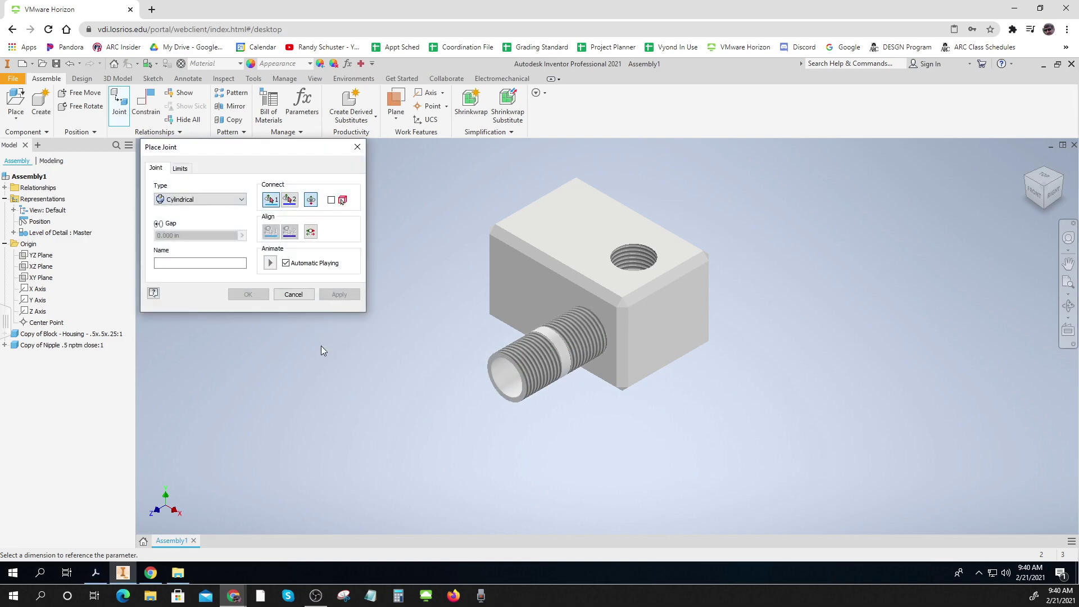
{"action": "left_click", "coordinate": [293, 295]}
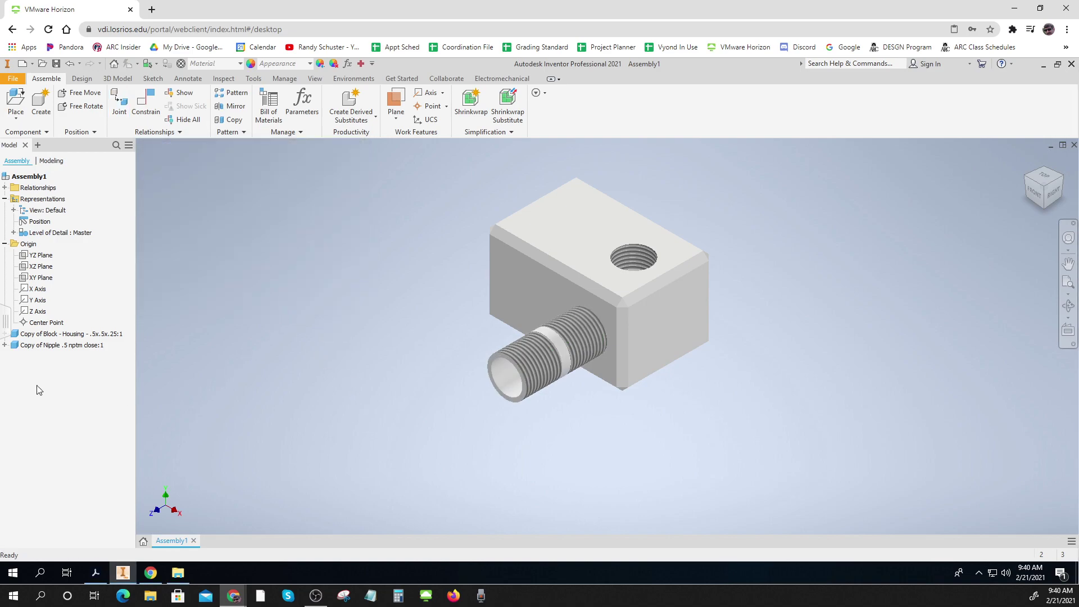
- Set the linear offset of the nipple's cylindrical joint to -.25 in so the nipple sits inside the housing port
{"action": "left_click", "coordinate": [6, 345]}
{"action": "left_click", "coordinate": [34, 368]}
{"action": "double_click", "coordinate": [34, 368]}
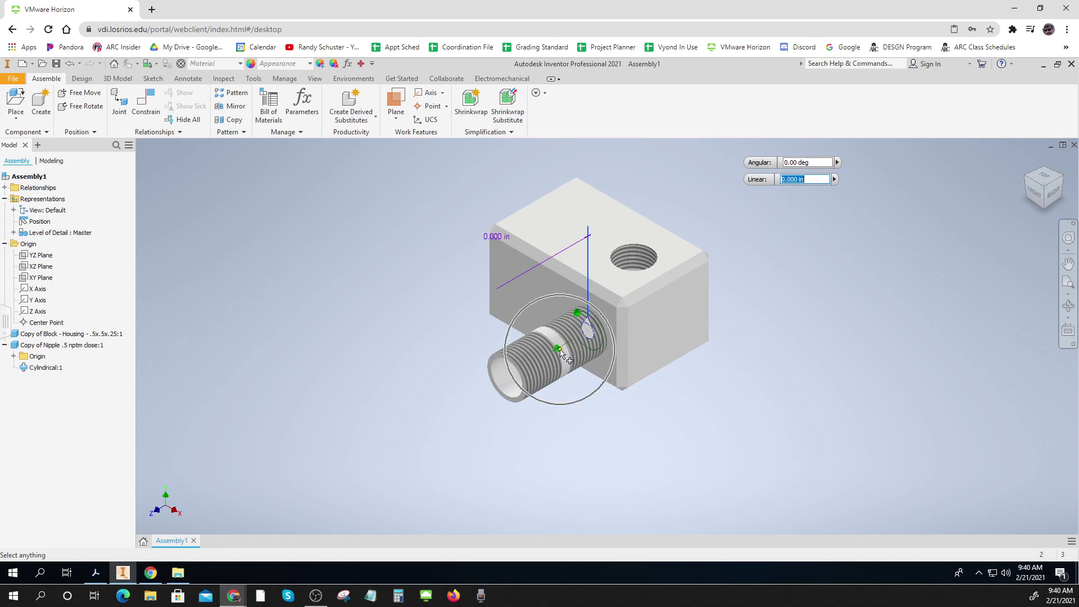
{"action": "left_click", "coordinate": [815, 179]}
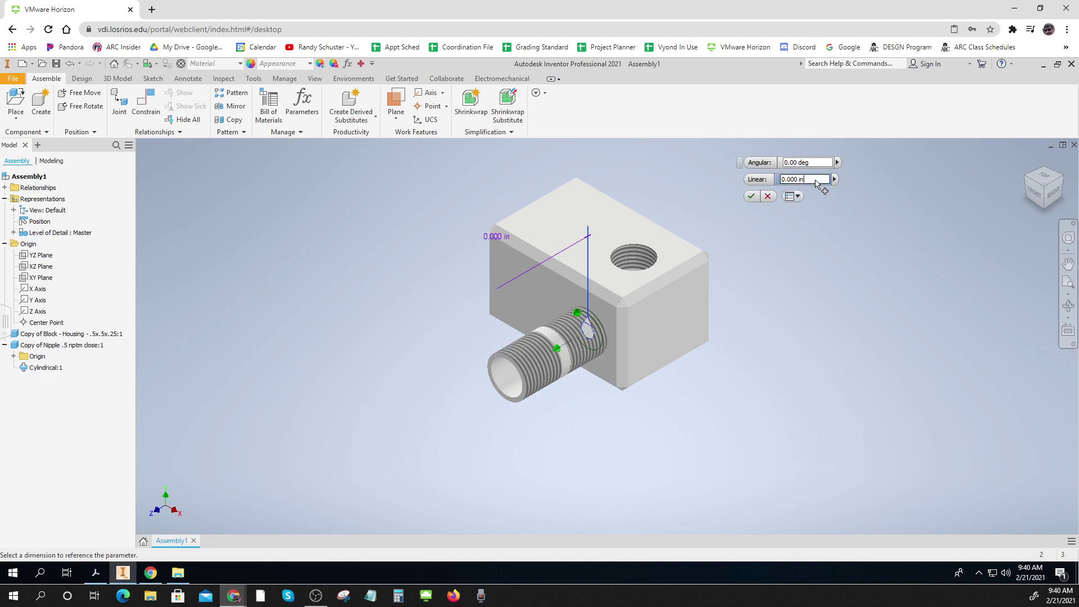
{"action": "left_click", "coordinate": [815, 180]}
{"action": "left_click_drag", "start_coordinate": [816, 180], "coordinate": [777, 185]}
{"action": "type", "text": "-.25"}
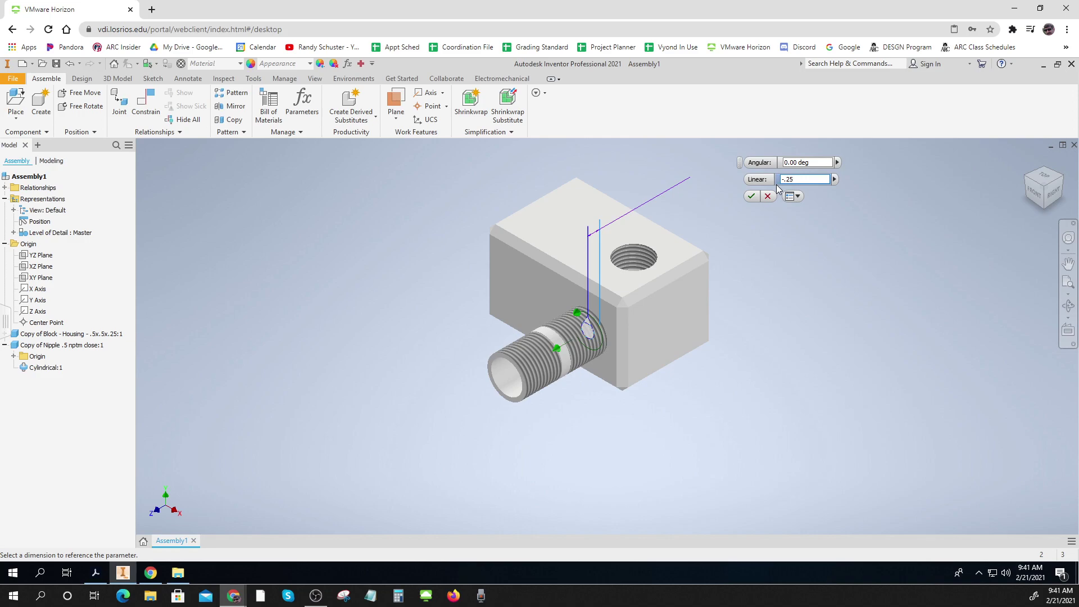
{"action": "left_click", "coordinate": [750, 196]}
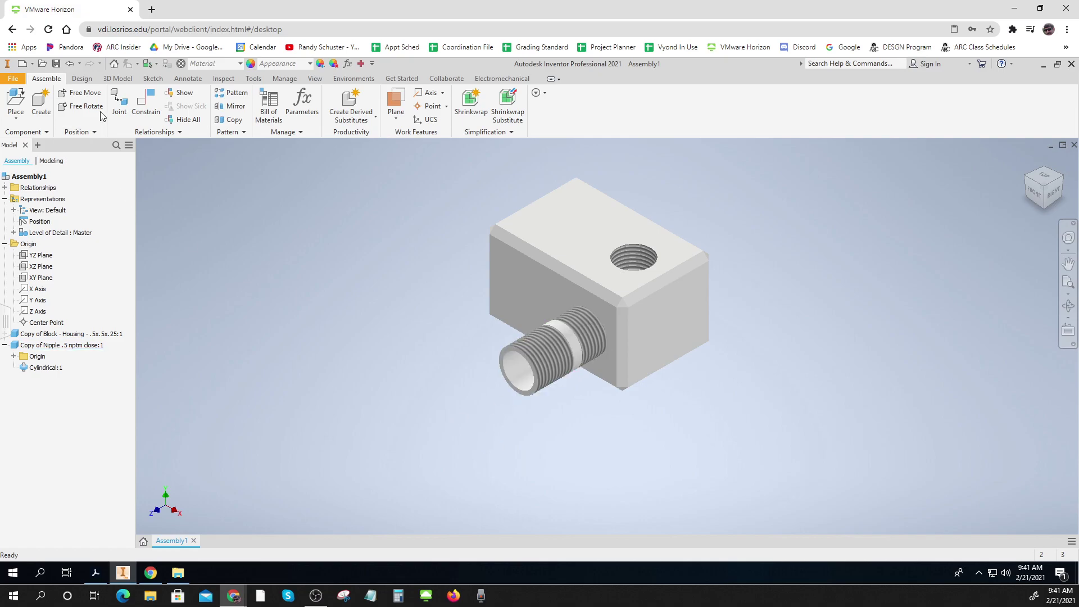
- Place a single instance of Copy of Filter - Inlet - .5 nptf coupling beside the housing and nipple
{"action": "left_click", "coordinate": [17, 101]}
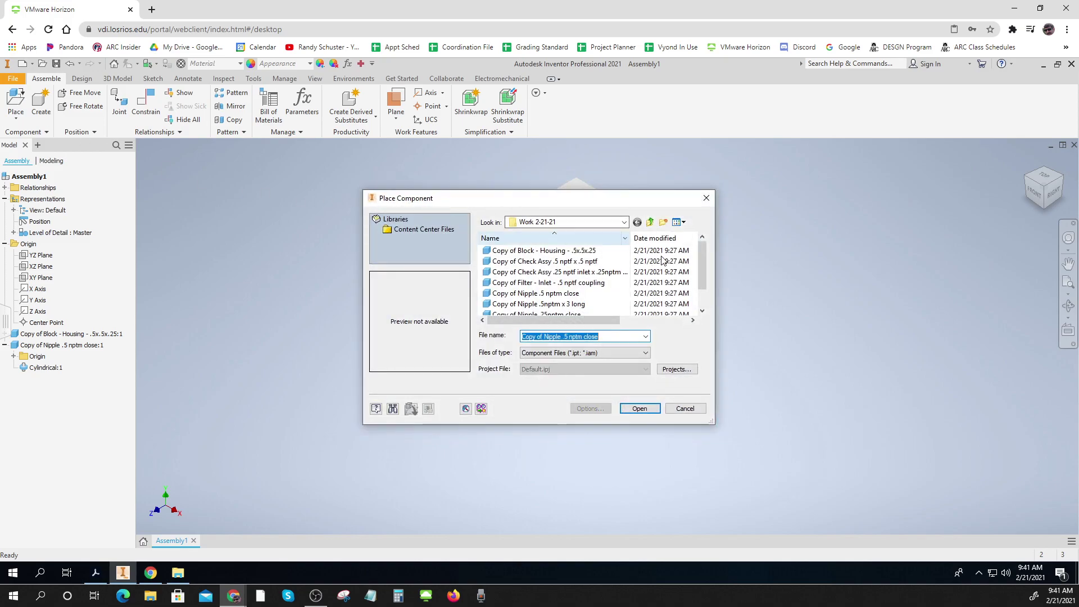
{"action": "left_click_drag", "start_coordinate": [703, 262], "coordinate": [703, 280]}
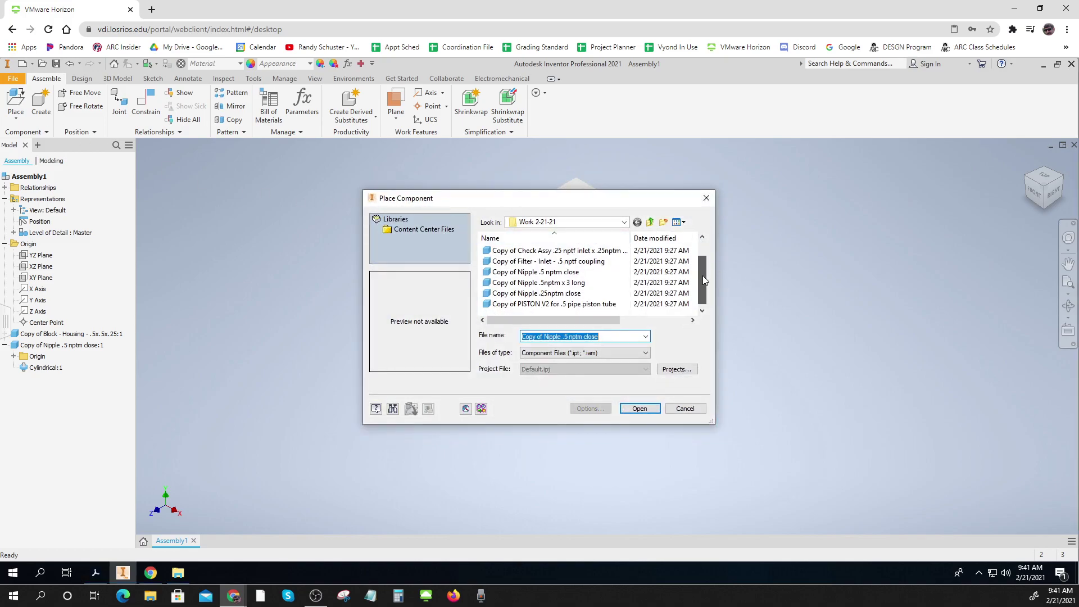
{"action": "left_click", "coordinate": [526, 262]}
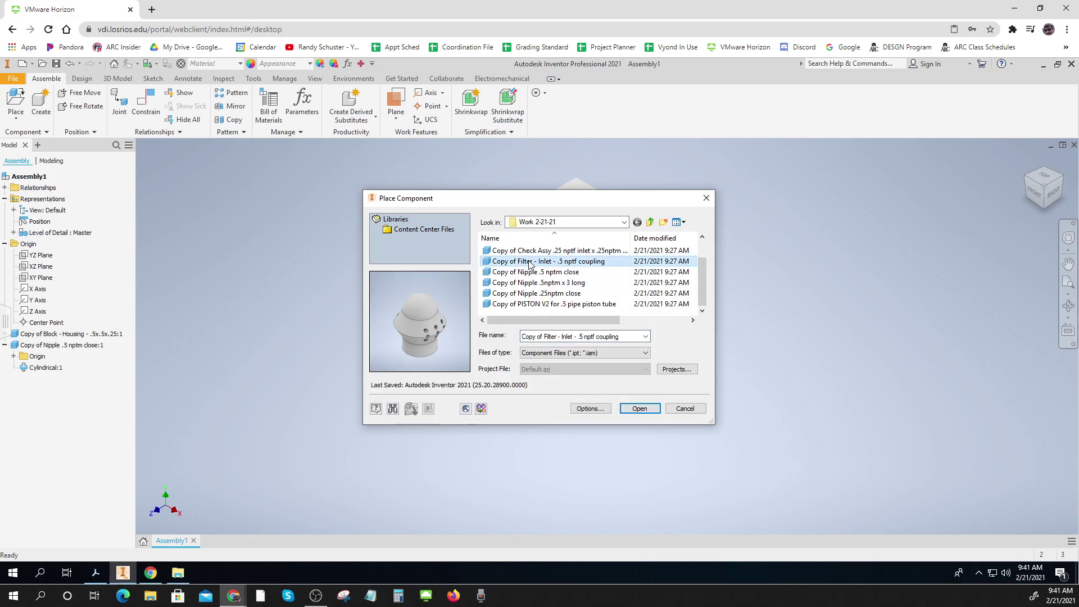
{"action": "left_click", "coordinate": [642, 411]}
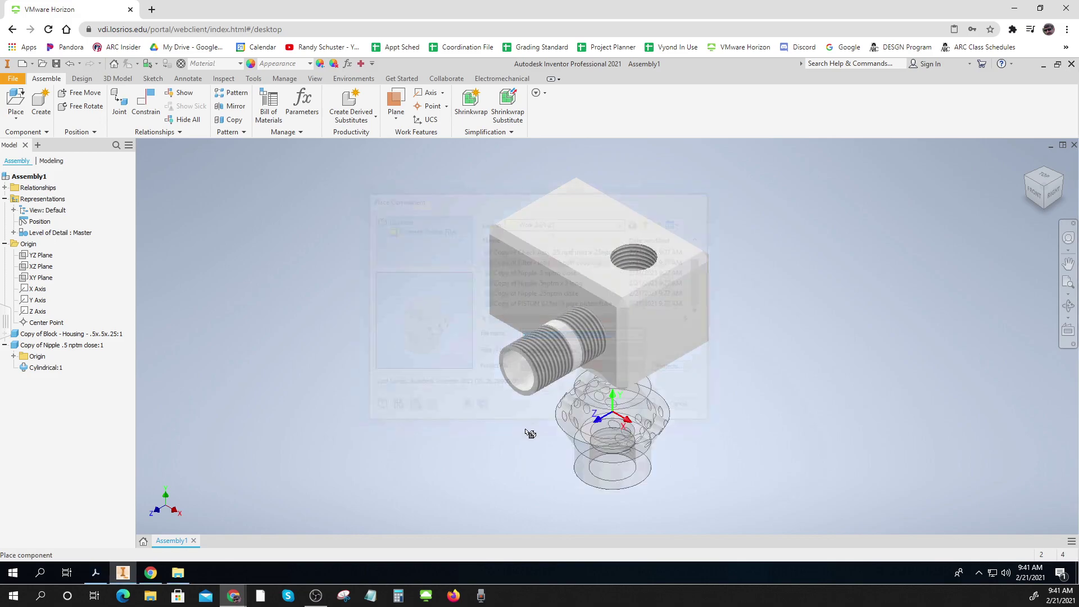
{"action": "left_click", "coordinate": [360, 357]}
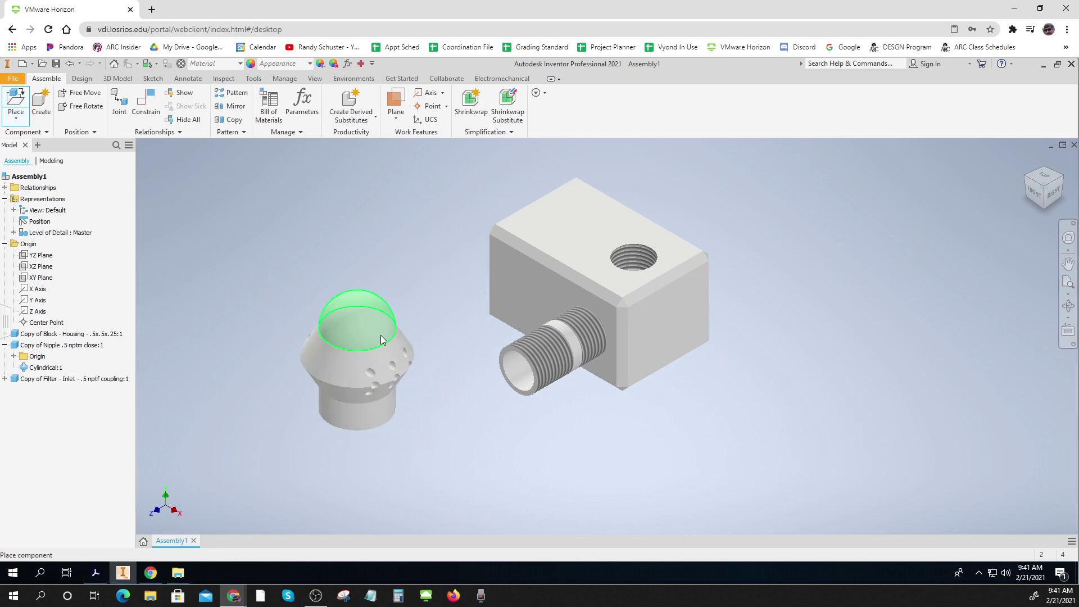
{"action": "right_click", "coordinate": [380, 335]}
{"action": "left_click", "coordinate": [422, 336]}
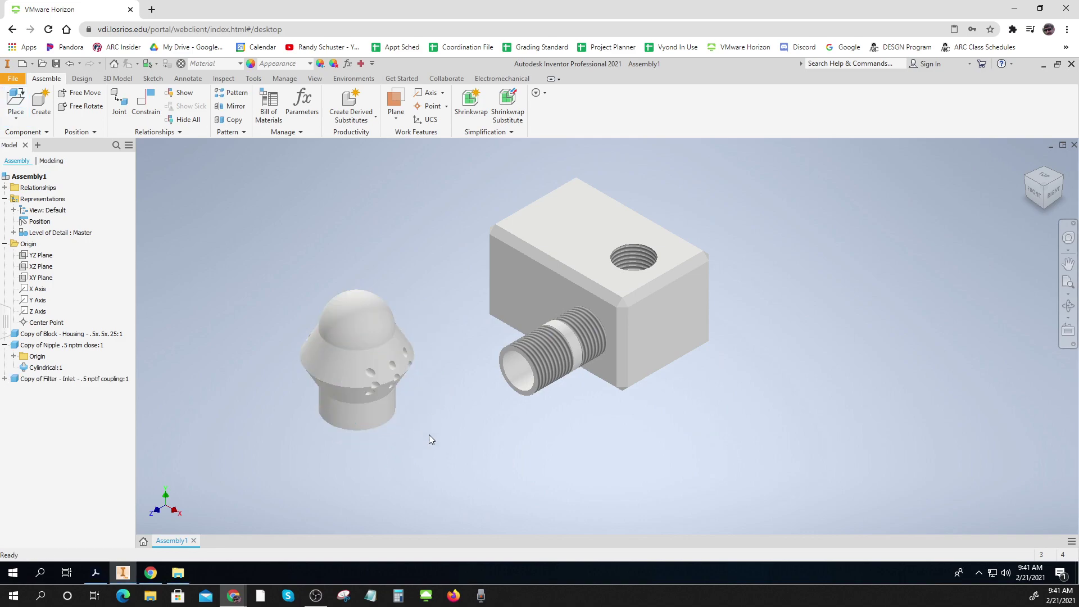
- Join the inlet filter's threaded opening to the centre of the nipple's free end with a Cylindrical joint
{"action": "middle_click_drag", "start_coordinate": [424, 446], "coordinate": [445, 387], "text": "shift"}
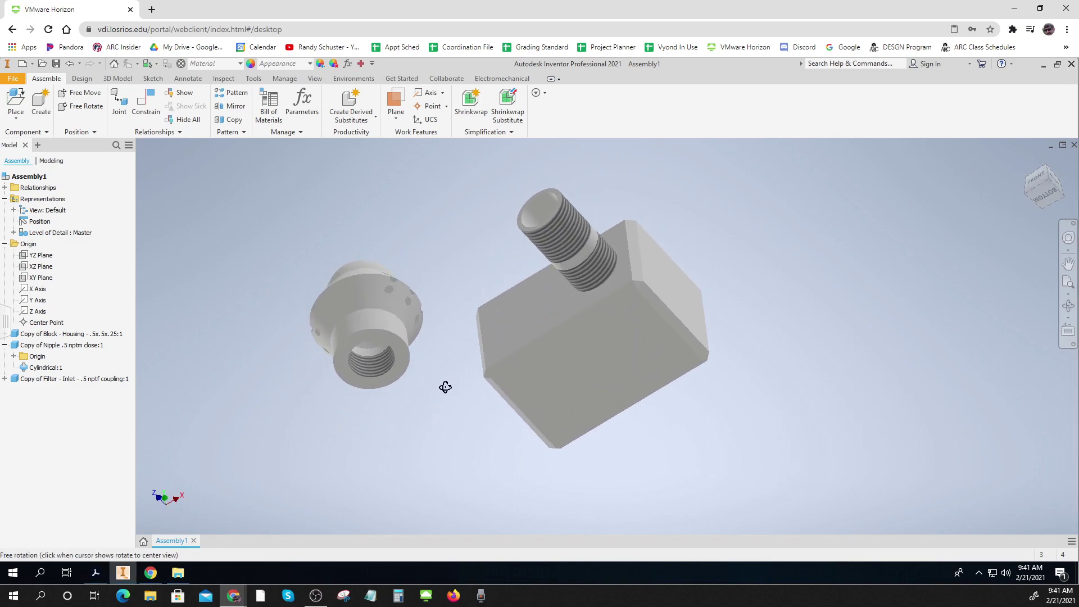
{"action": "left_click", "coordinate": [119, 101]}
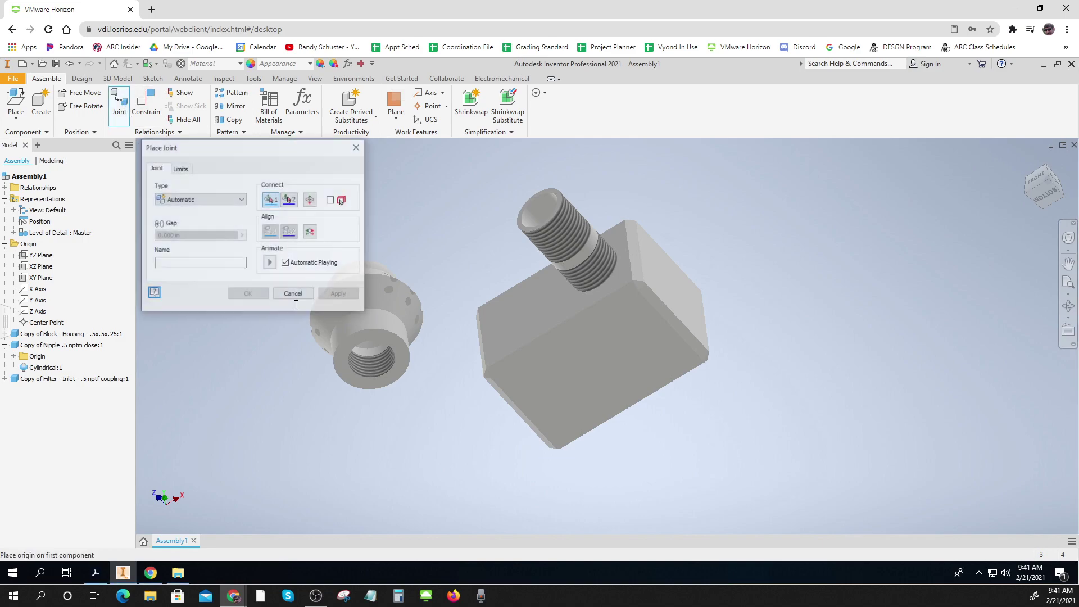
{"action": "left_click", "coordinate": [198, 200]}
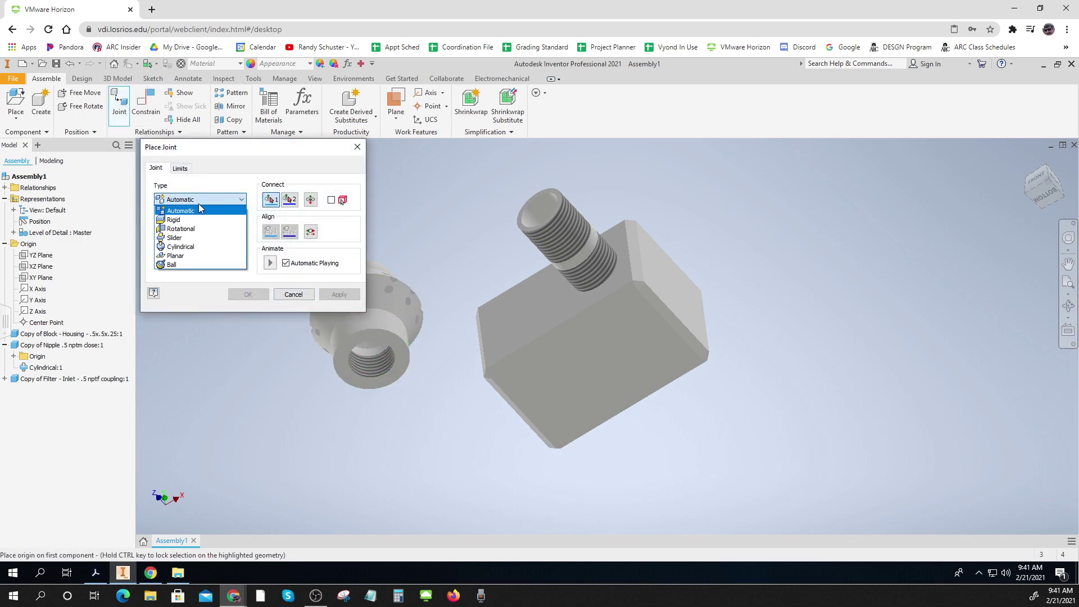
{"action": "left_click", "coordinate": [181, 247]}
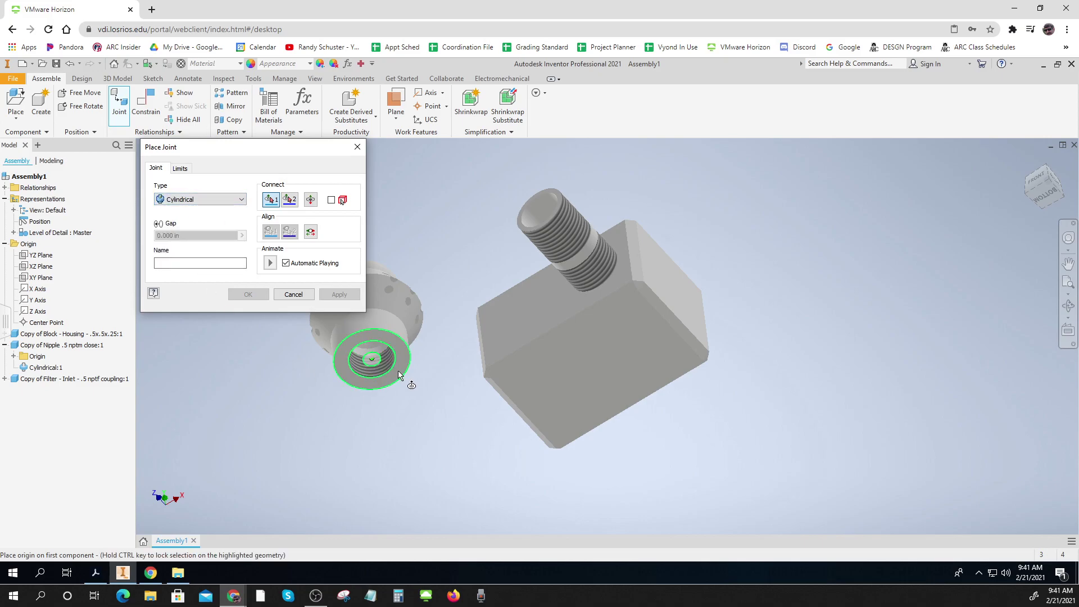
{"action": "mouse_move", "coordinate": [400, 376]}
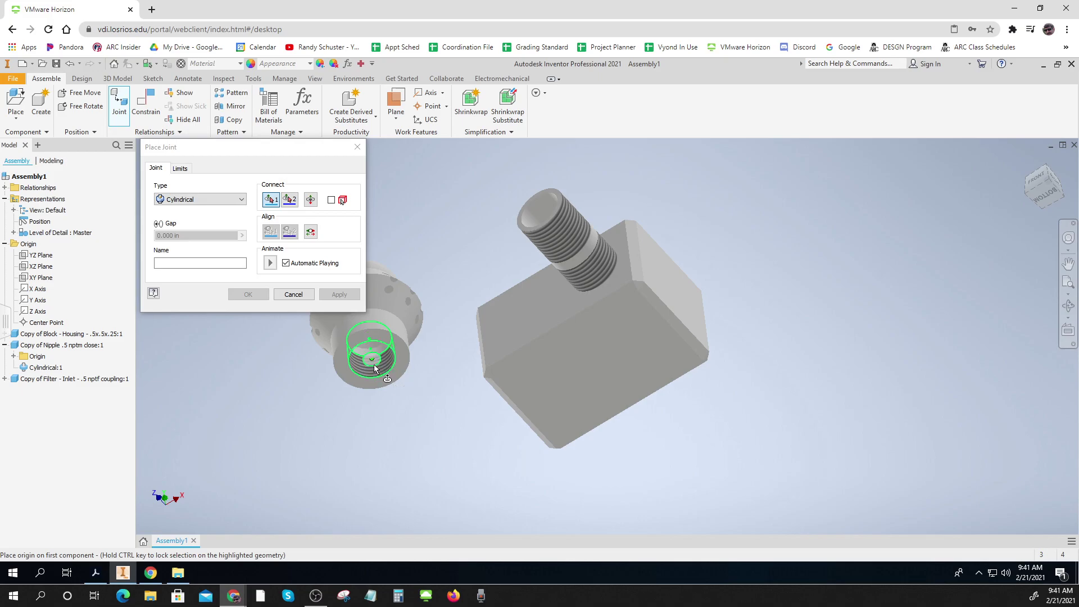
{"action": "left_click", "coordinate": [373, 363]}
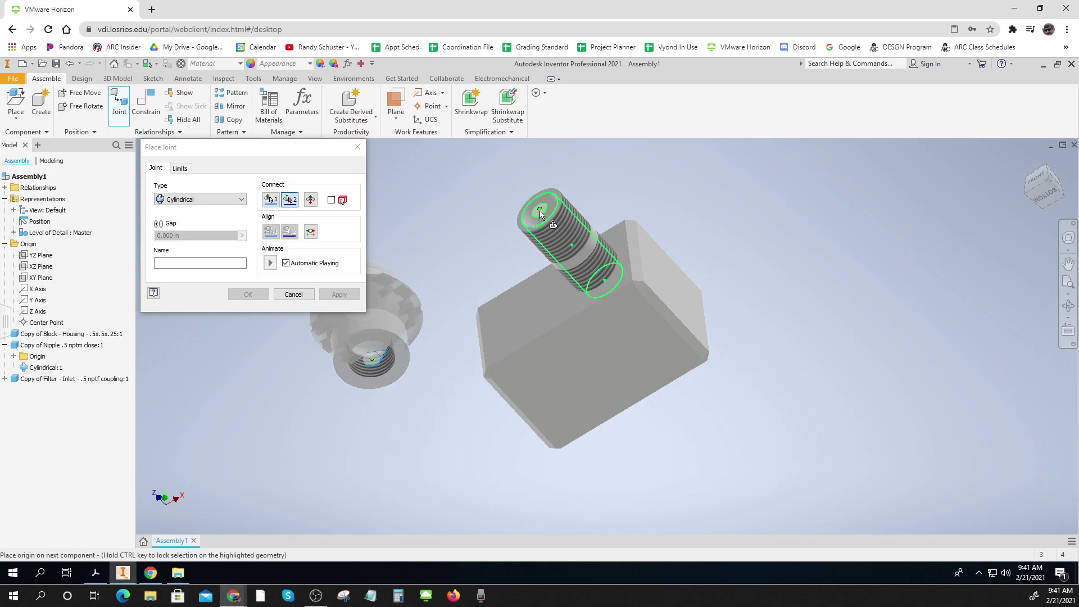
{"action": "left_click", "coordinate": [540, 211]}
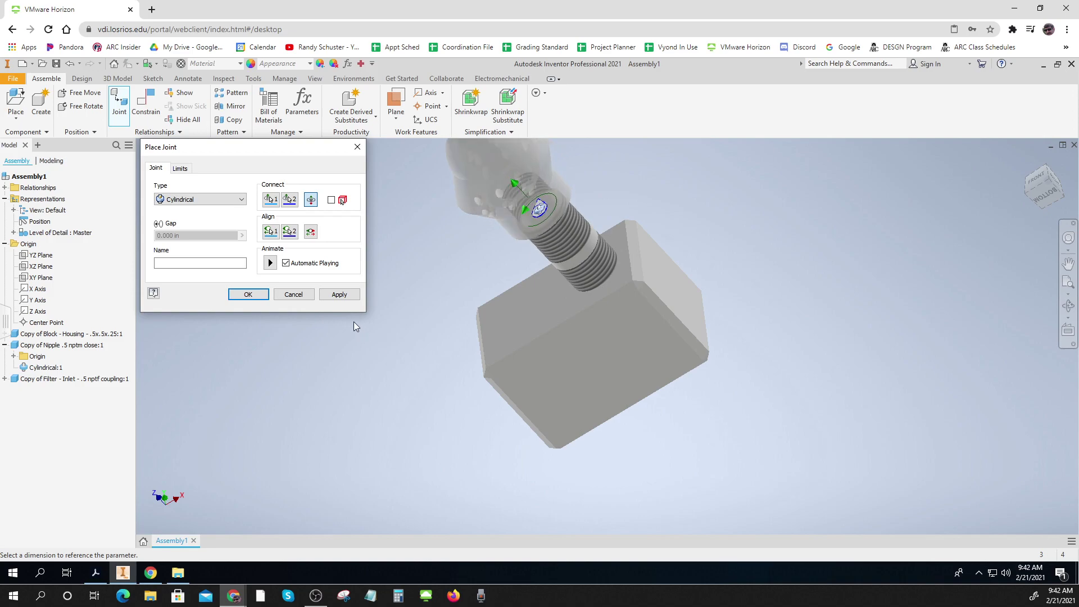
{"action": "left_click", "coordinate": [339, 294]}
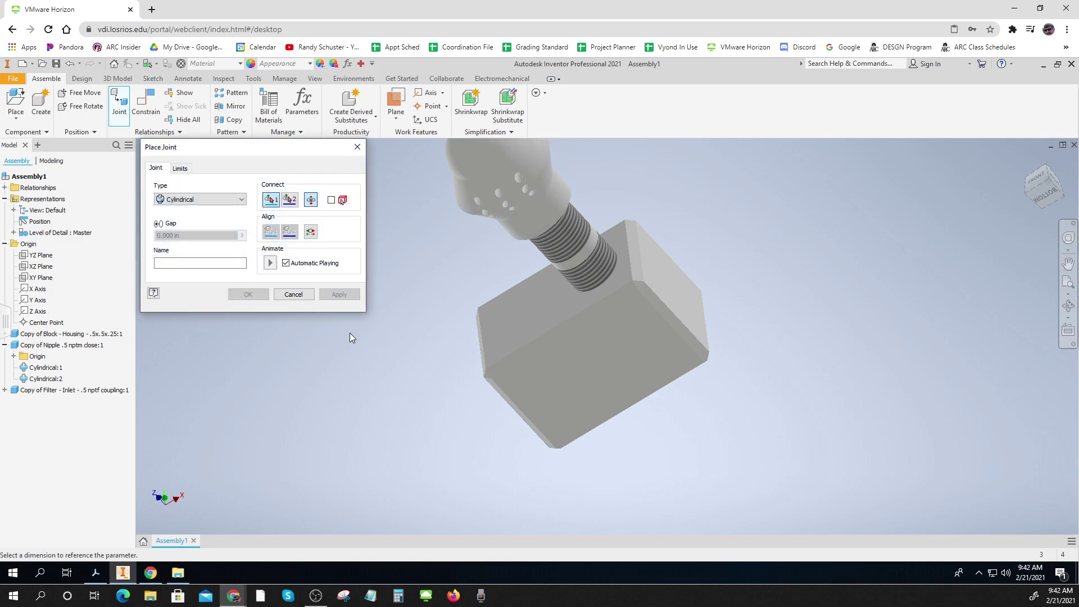
{"action": "left_click", "coordinate": [300, 296]}
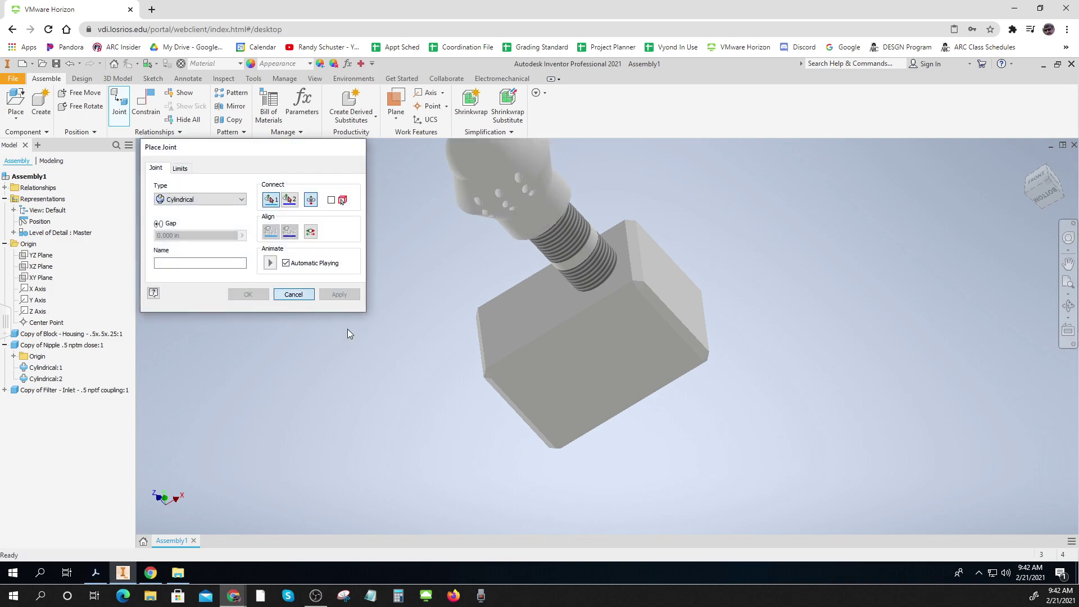
- Set the linear offset of the inlet filter's cylindrical joint to -.25 in so the filter threads onto the nipple
{"action": "left_click", "coordinate": [1038, 177]}
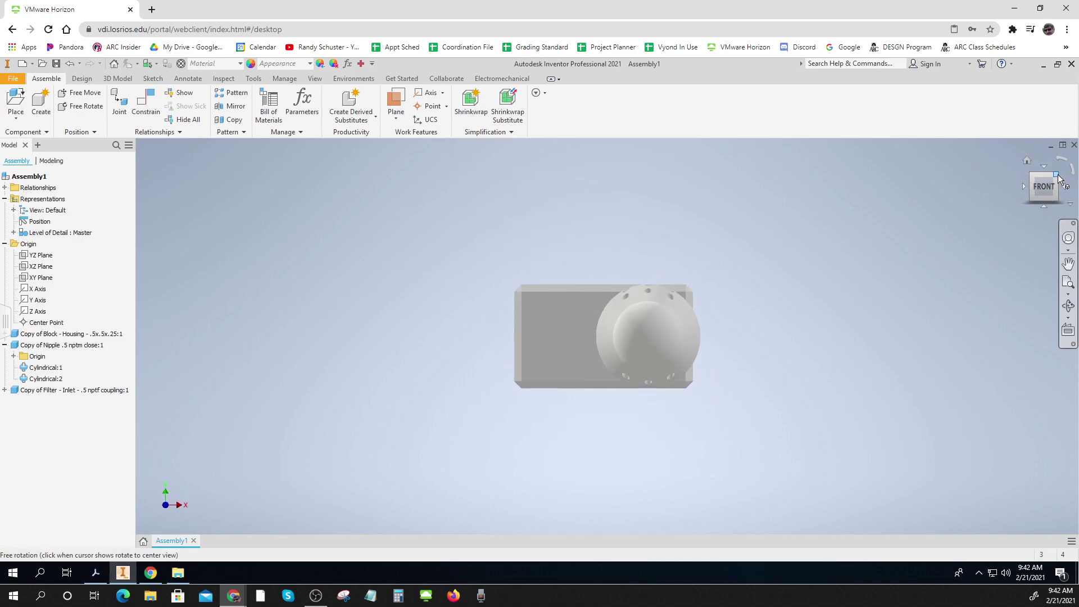
{"action": "left_click", "coordinate": [1058, 175]}
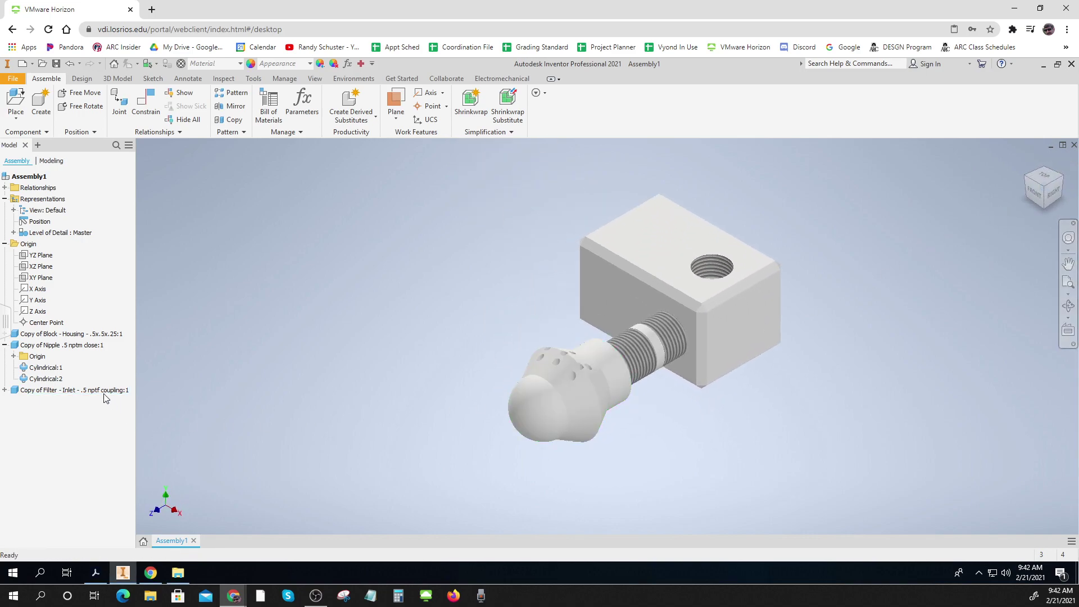
{"action": "left_click", "coordinate": [5, 390]}
{"action": "left_click", "coordinate": [45, 447]}
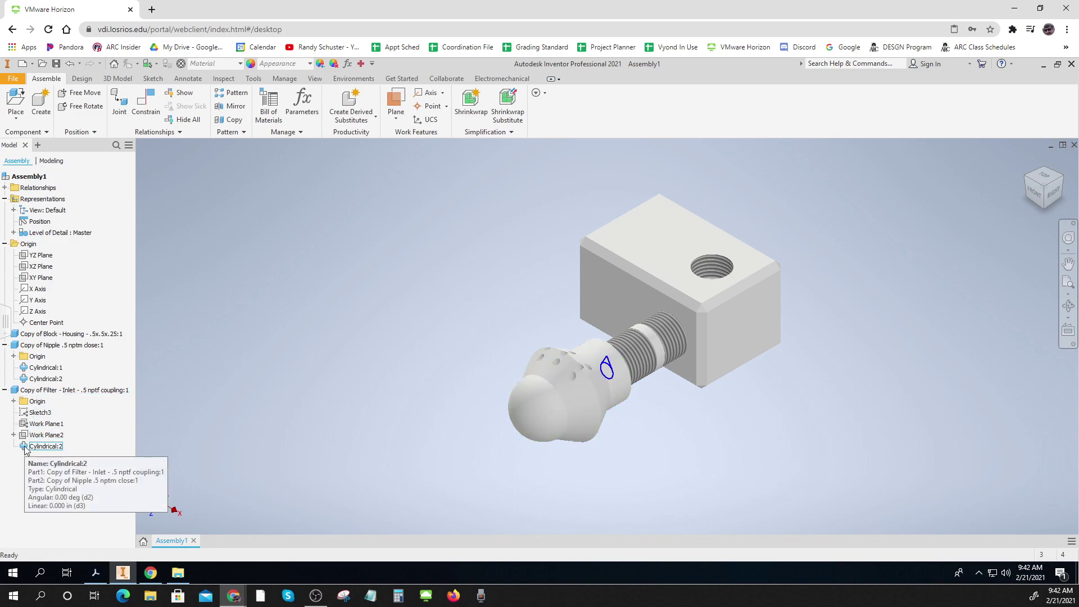
{"action": "double_click", "coordinate": [26, 448]}
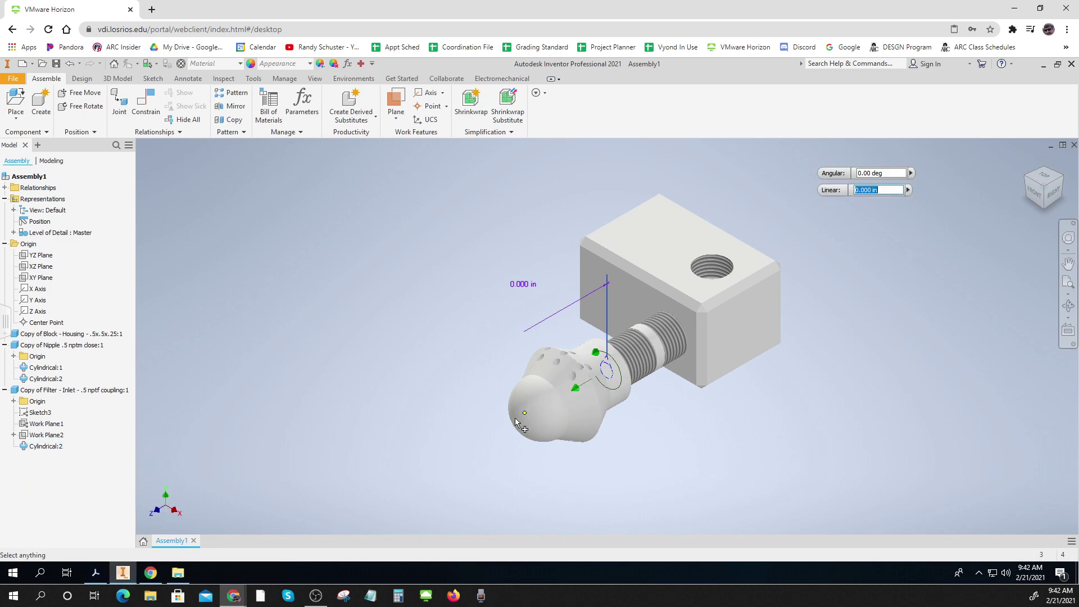
{"action": "key", "text": "ctrl"}
{"action": "key", "text": "ctrl"}
{"action": "type", "text": "-.25"}
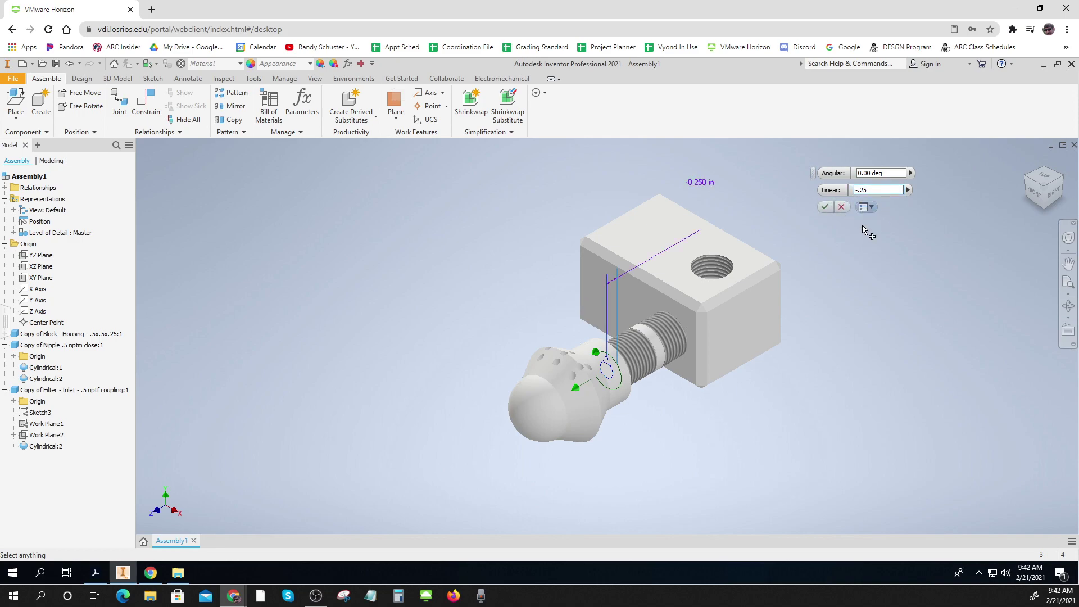
{"action": "left_click", "coordinate": [825, 207]}
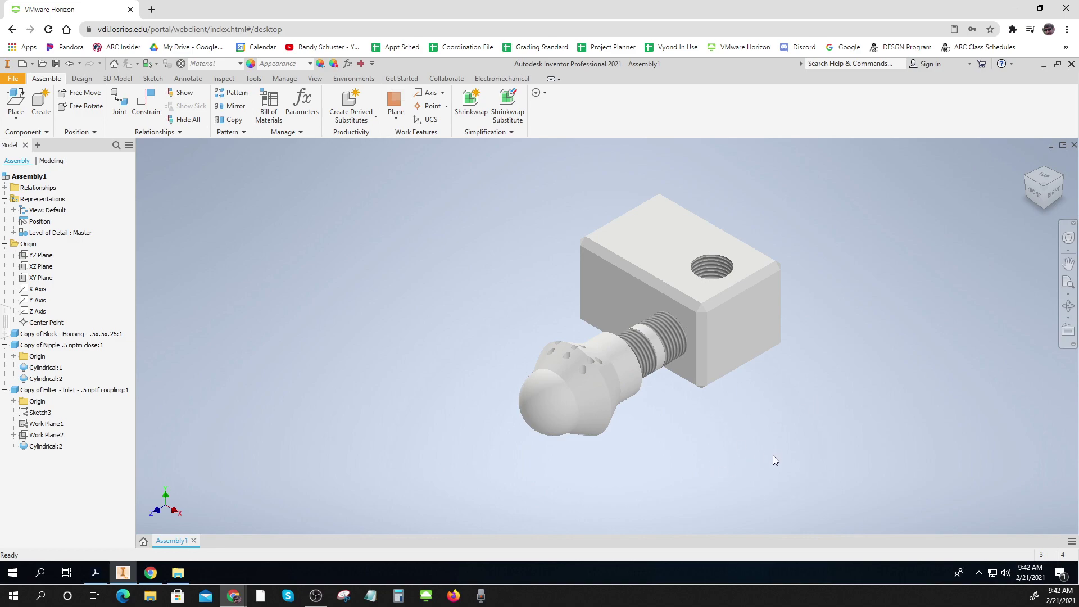
- Delete the inlet filter component from the assembly
{"action": "middle_click_drag", "start_coordinate": [770, 459], "coordinate": [717, 459]}
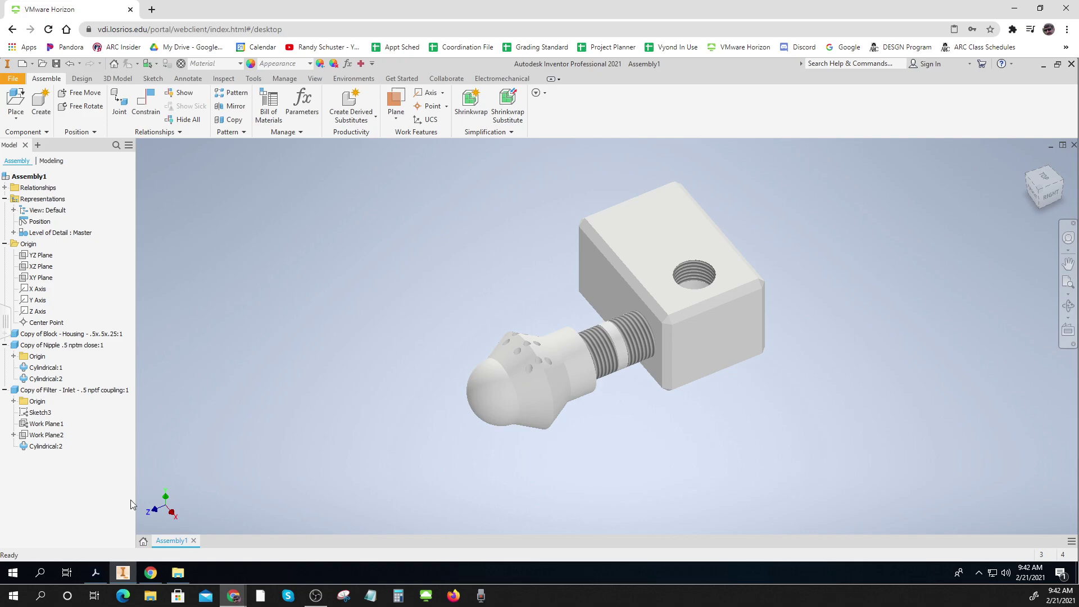
{"action": "right_click", "coordinate": [16, 392]}
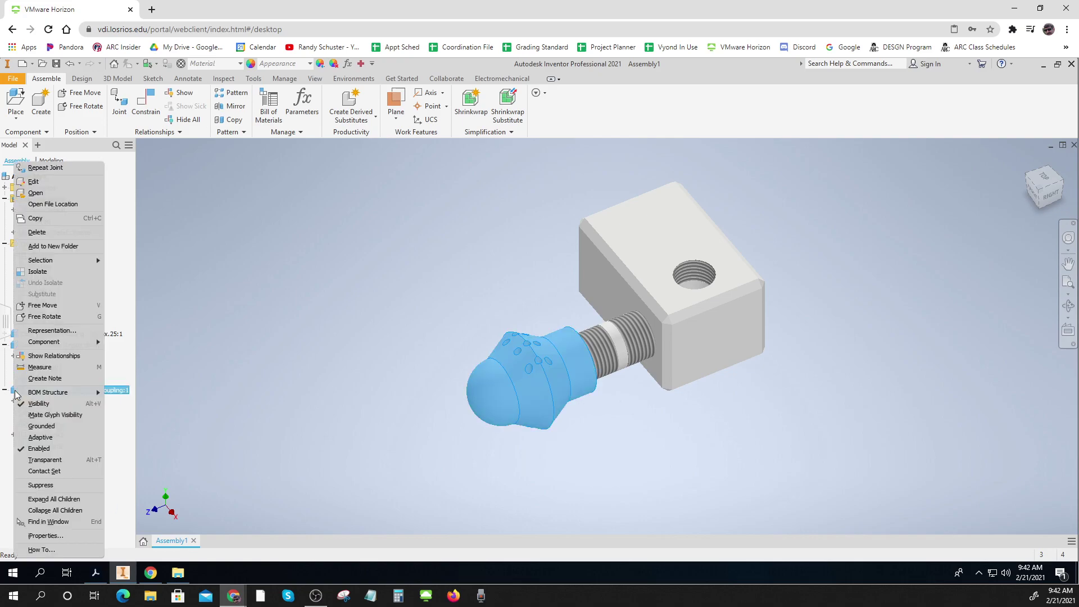
{"action": "left_click", "coordinate": [55, 231]}
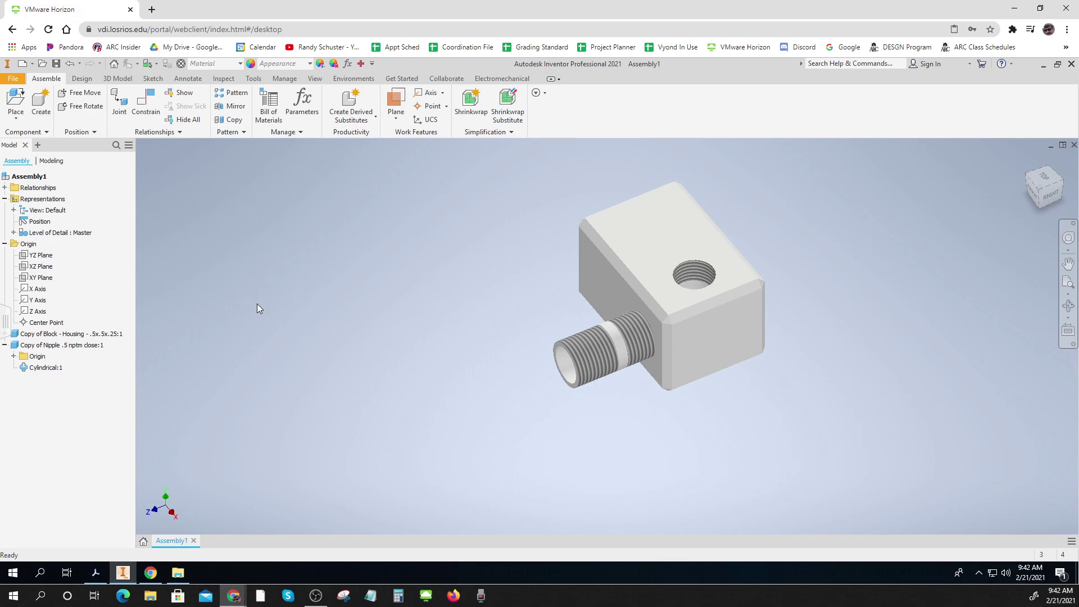
- Place a single instance of Copy of Check Assy .5 nptf x .5 nptf beside the housing and nipple
{"action": "left_click", "coordinate": [16, 100]}
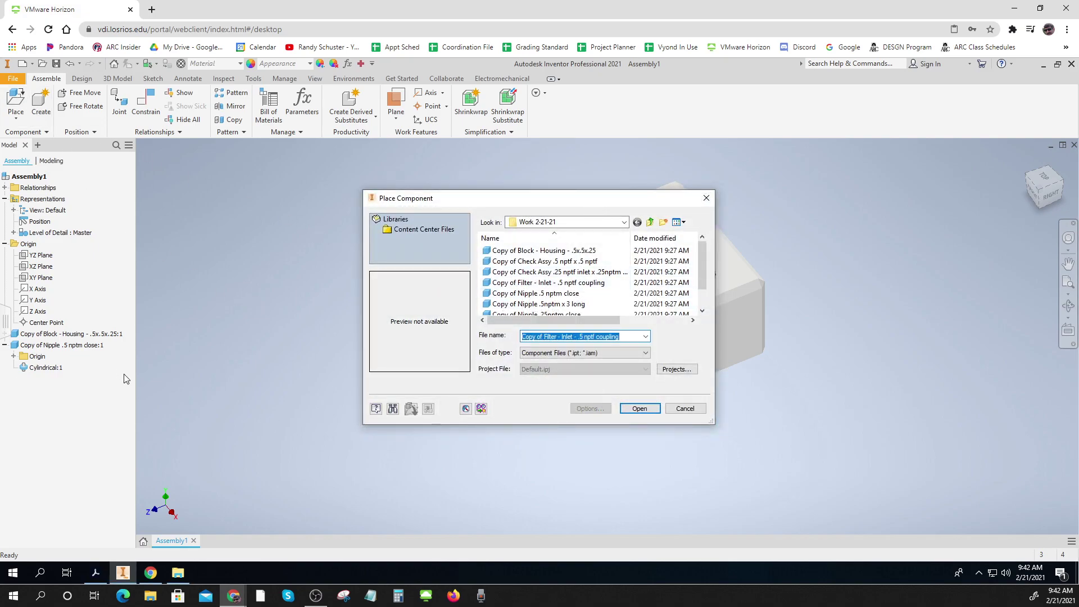
{"action": "left_click", "coordinate": [516, 261]}
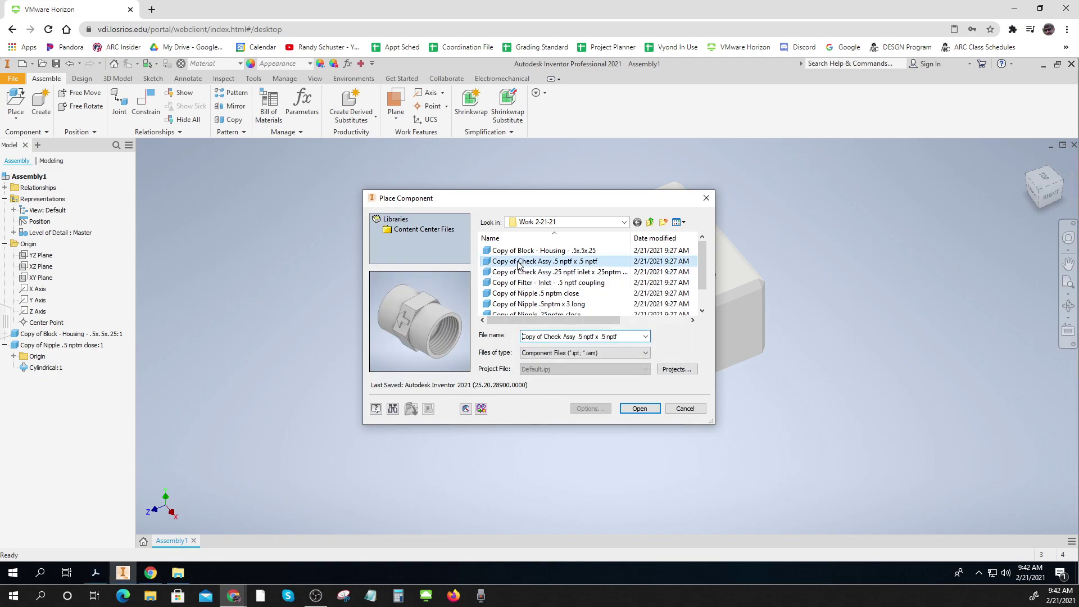
{"action": "left_click", "coordinate": [640, 409]}
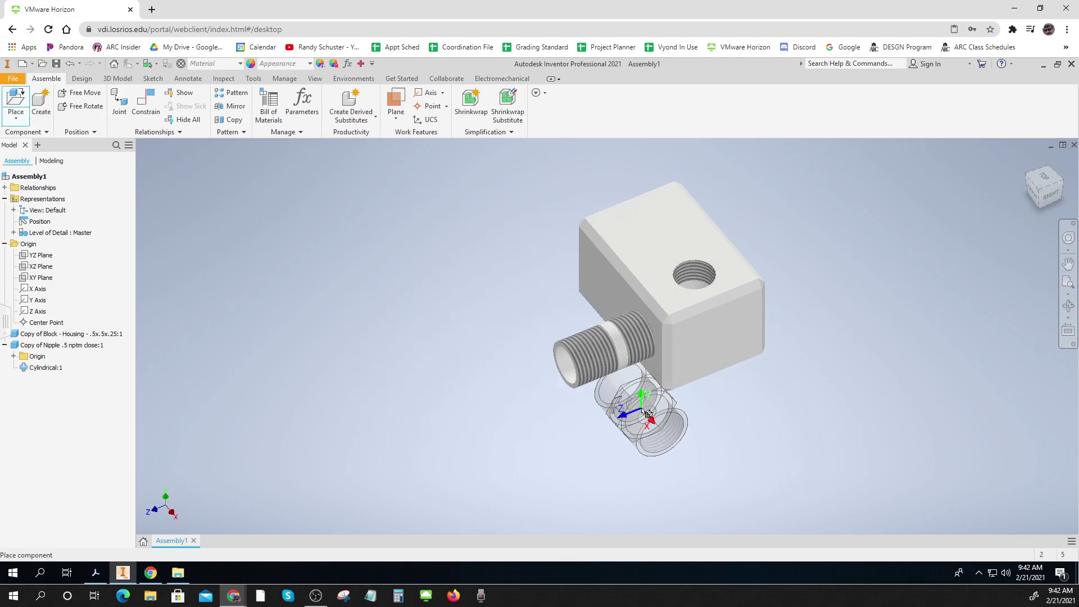
{"action": "left_click", "coordinate": [364, 392]}
{"action": "right_click", "coordinate": [364, 387]}
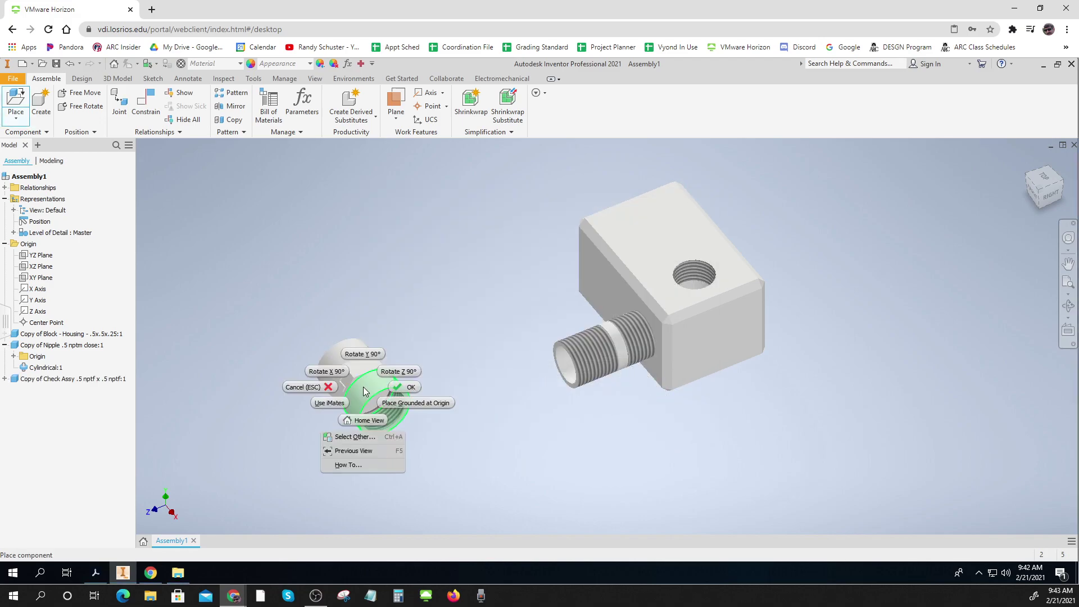
{"action": "left_click", "coordinate": [405, 389]}
{"action": "left_click", "coordinate": [327, 389]}
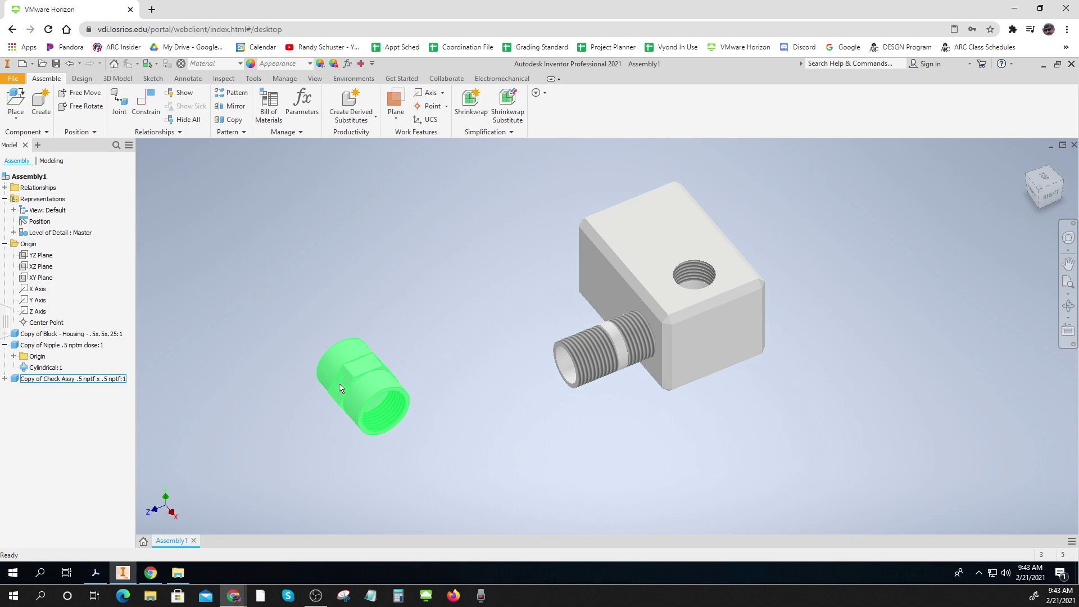
{"action": "key", "text": "ctrl+c"}
{"action": "key", "text": "ctrl+v"}
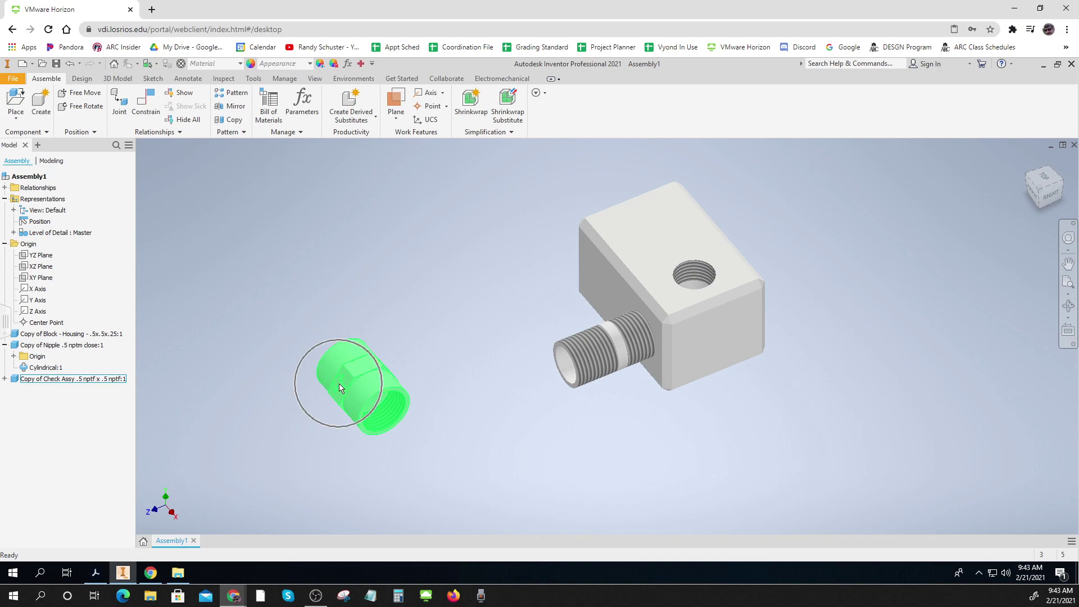
{"action": "left_click", "coordinate": [327, 358]}
{"action": "key", "text": "ctrl+c"}
{"action": "key", "text": "ctrl+v"}
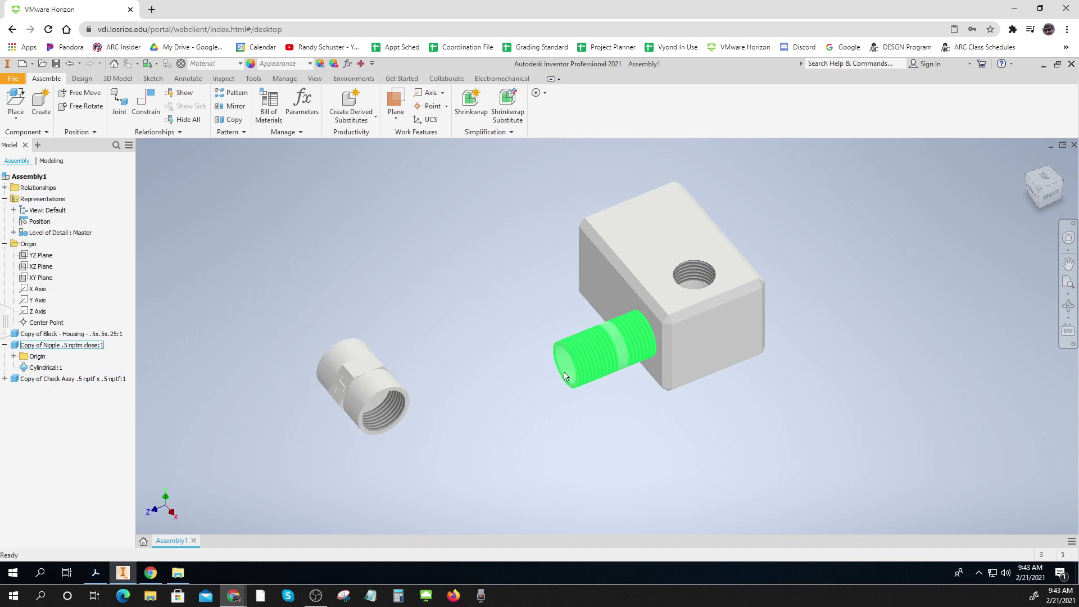
- Join the check valve's threaded opening to the centre of the nipple's free end with a Cylindrical joint
{"action": "middle_click_drag", "start_coordinate": [455, 392], "coordinate": [499, 432], "text": "shift"}
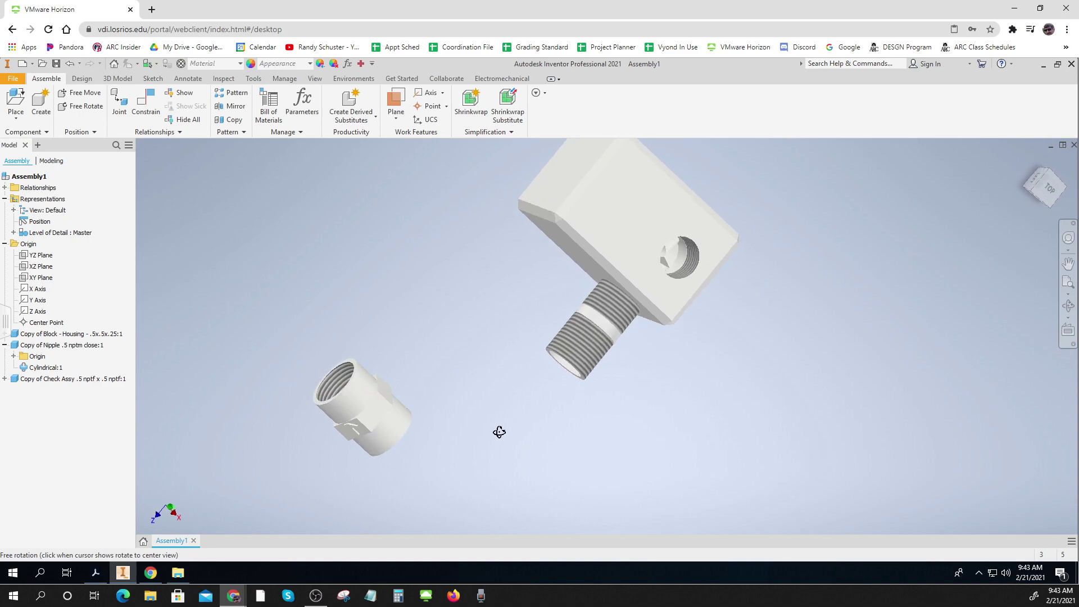
{"action": "left_click", "coordinate": [122, 105]}
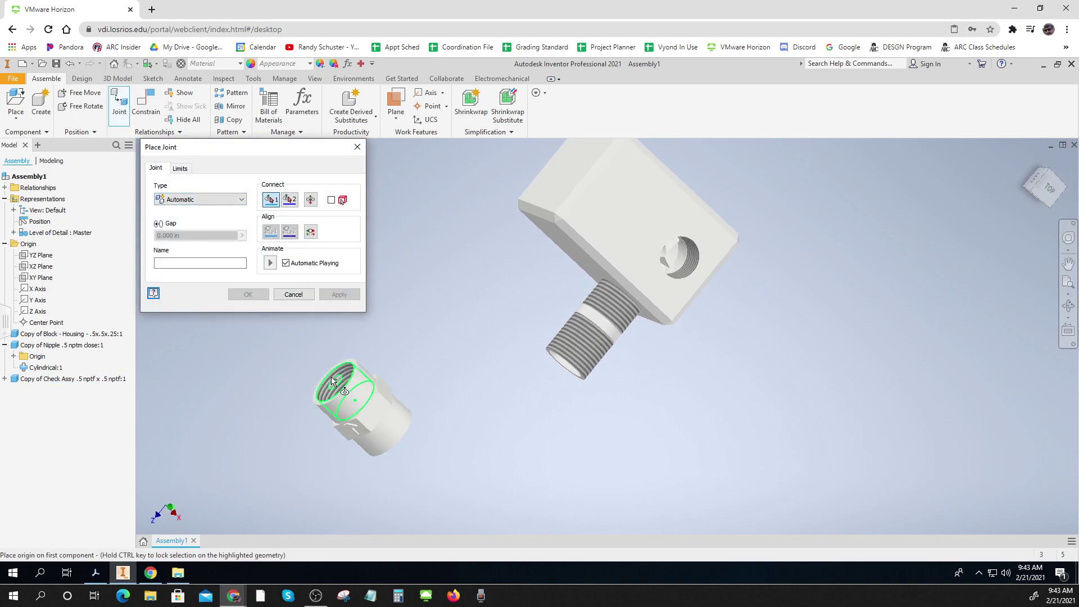
{"action": "left_click", "coordinate": [213, 200]}
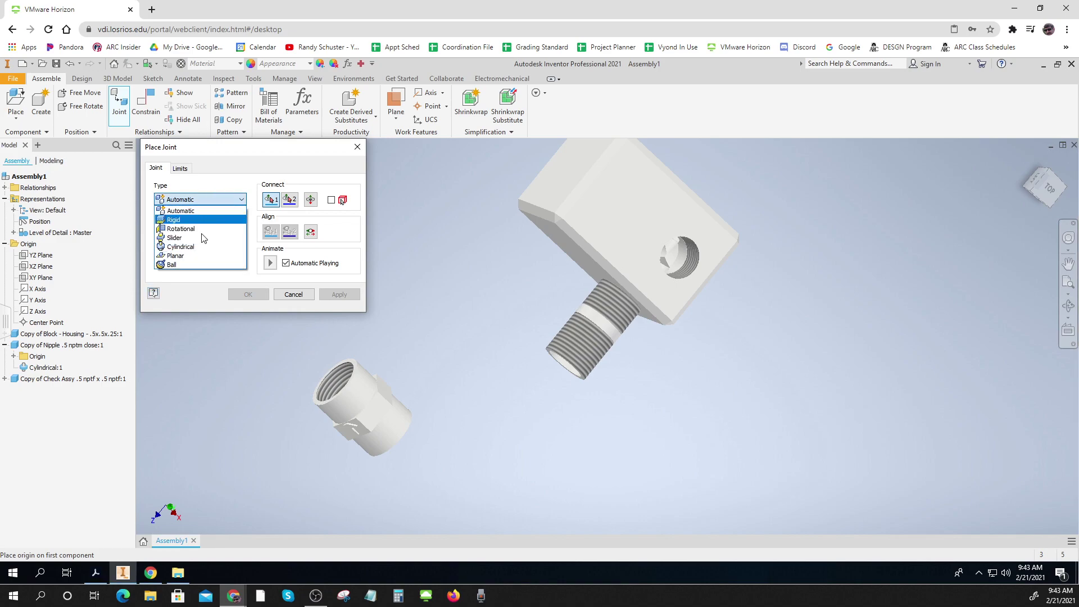
{"action": "left_click", "coordinate": [197, 255]}
{"action": "left_click", "coordinate": [205, 201]}
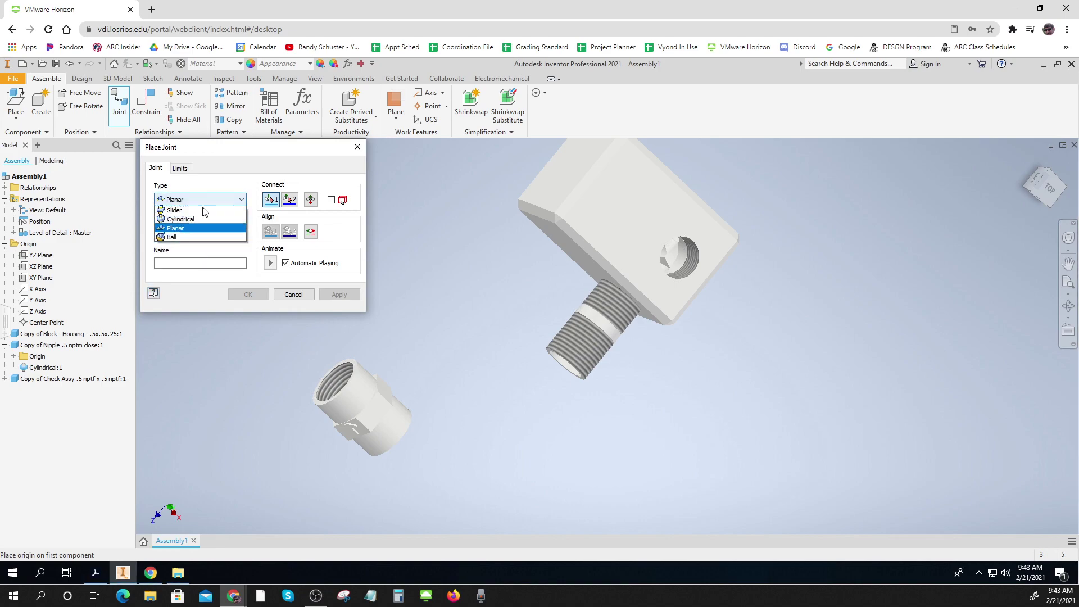
{"action": "left_click", "coordinate": [185, 248]}
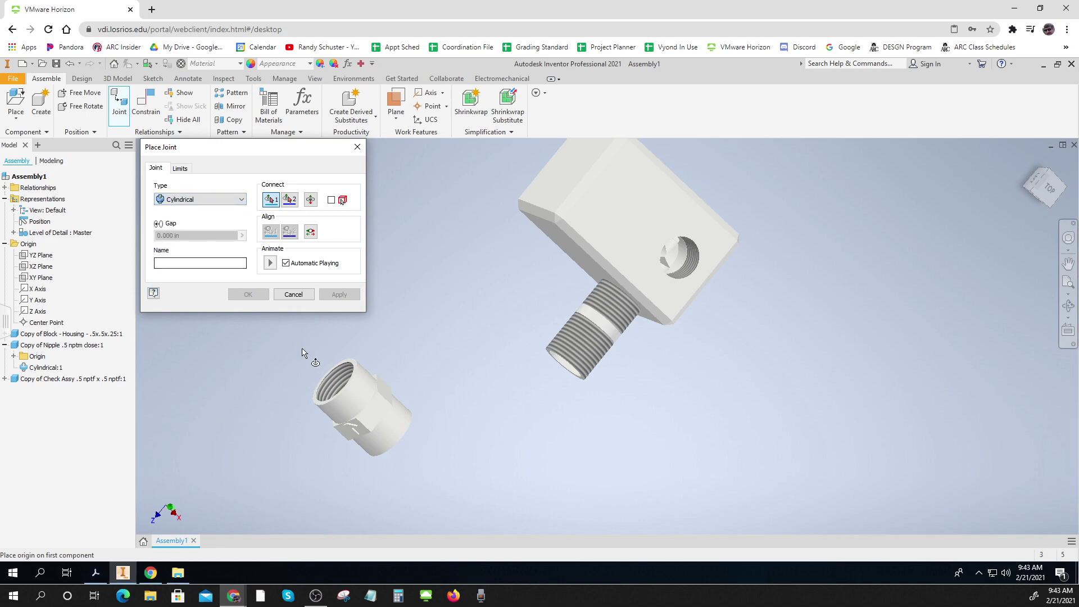
{"action": "left_click", "coordinate": [336, 386]}
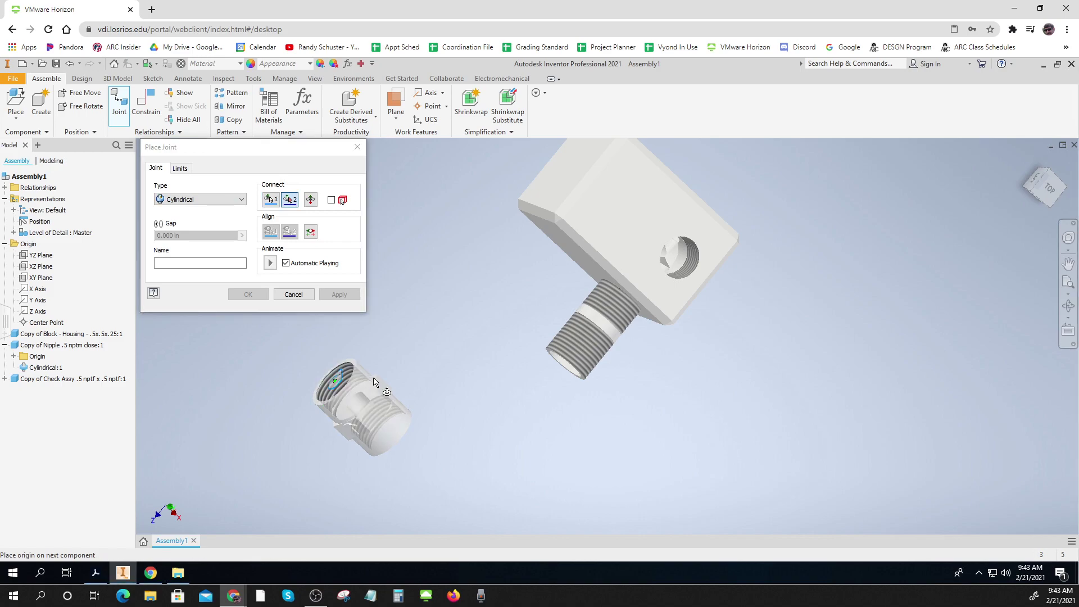
{"action": "left_click", "coordinate": [569, 372]}
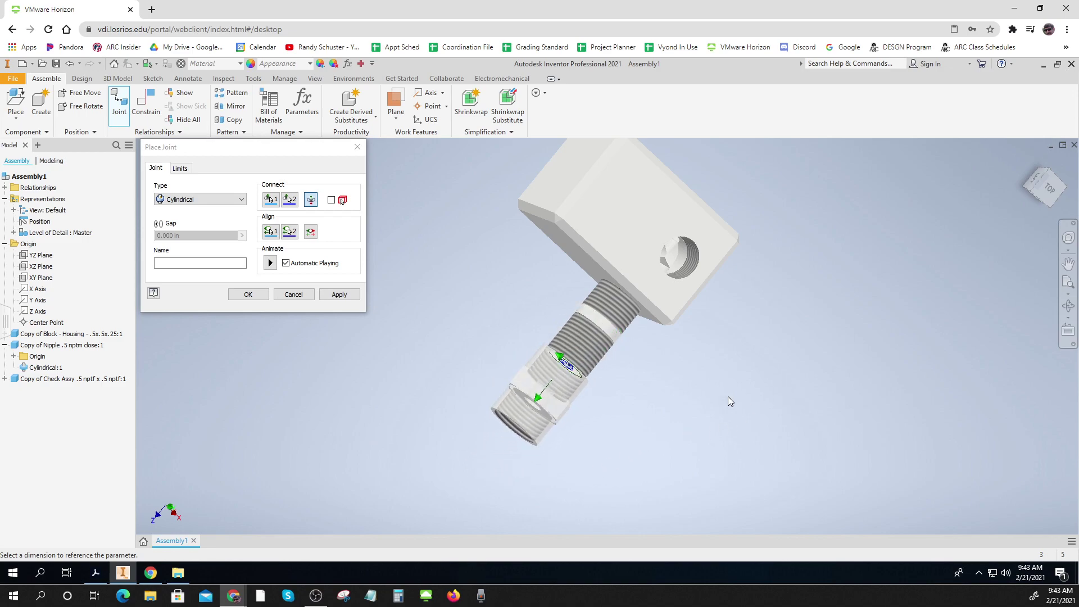
{"action": "left_click", "coordinate": [339, 294]}
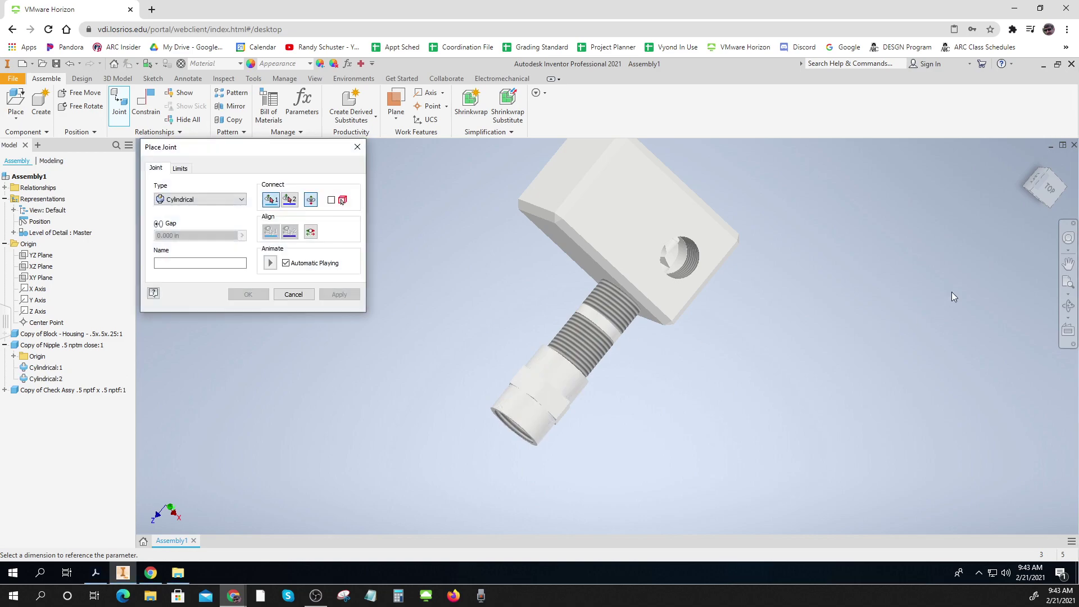
- Set the linear offset of the check valve's cylindrical joint to -.25 in so the valve threads onto the nipple
{"action": "left_click", "coordinate": [1049, 197]}
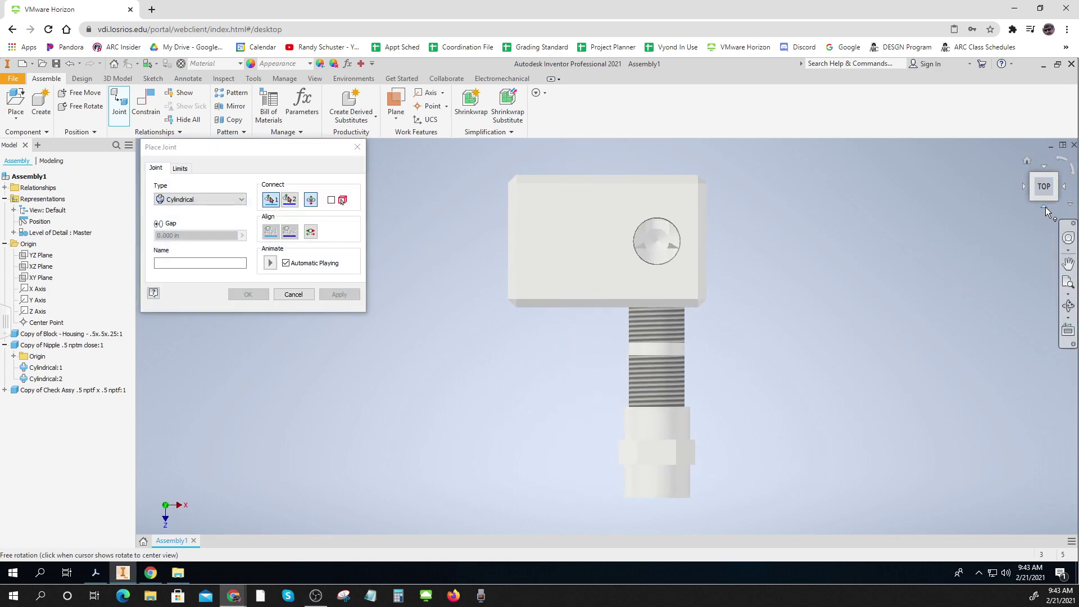
{"action": "left_click", "coordinate": [1055, 175]}
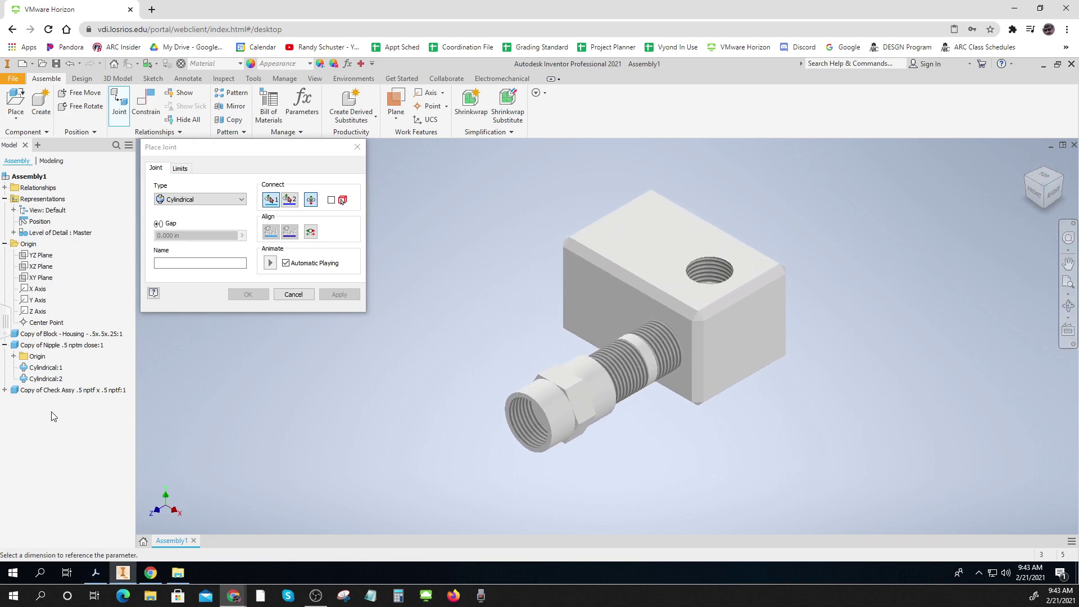
{"action": "left_click", "coordinate": [5, 390]}
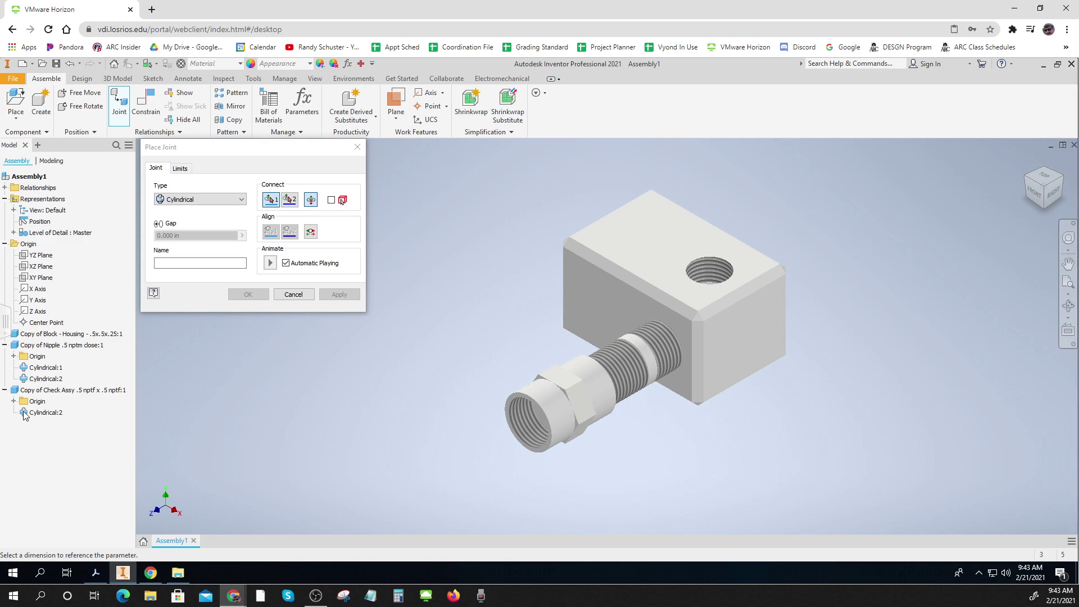
{"action": "left_click", "coordinate": [299, 295]}
{"action": "double_click", "coordinate": [33, 413]}
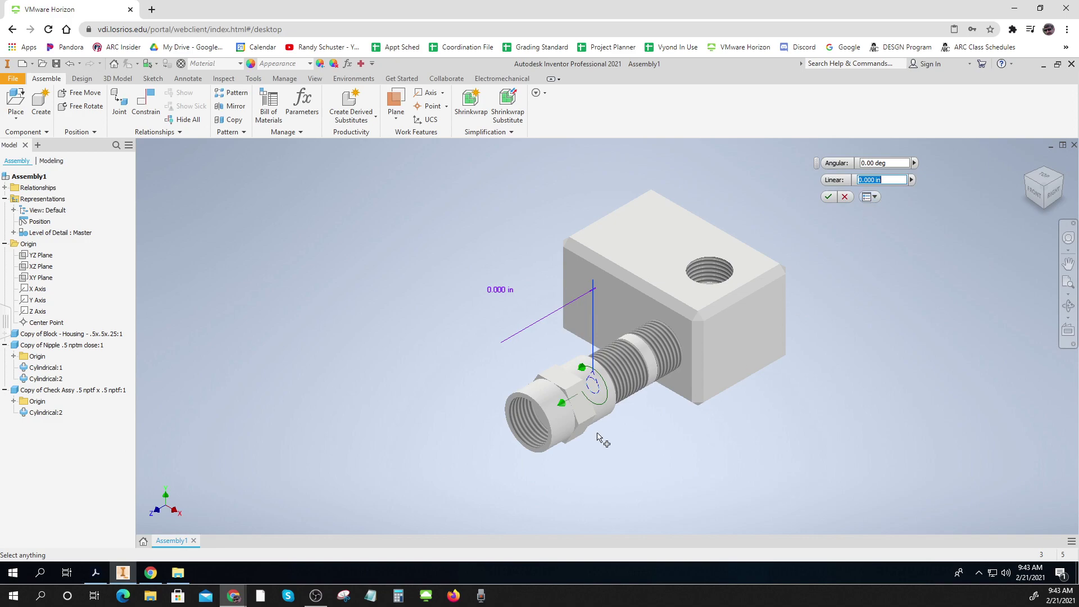
{"action": "left_click", "coordinate": [454, 466]}
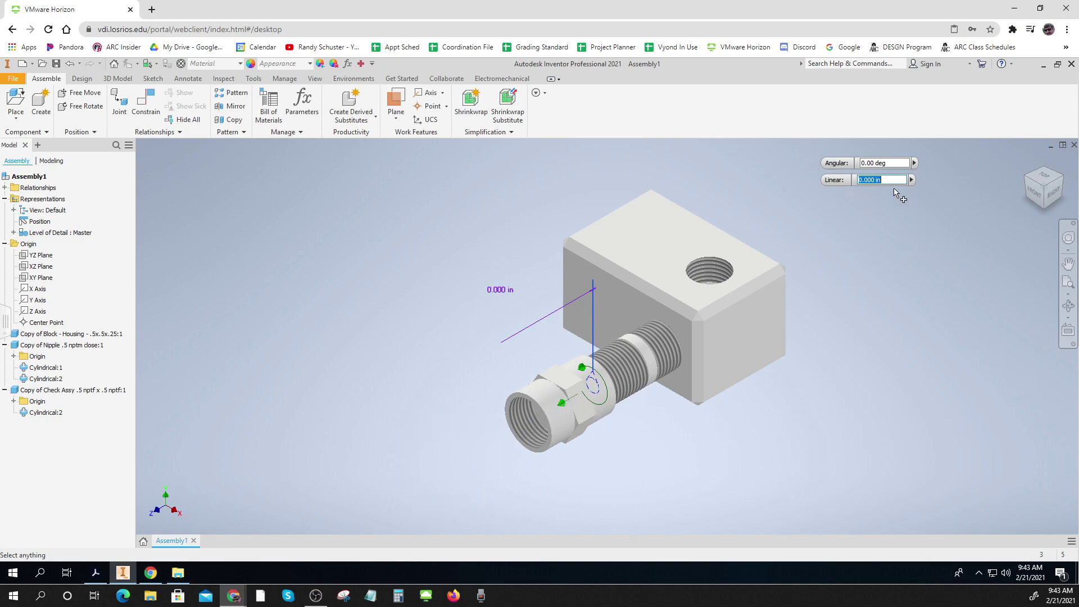
{"action": "type", "text": "-.25"}
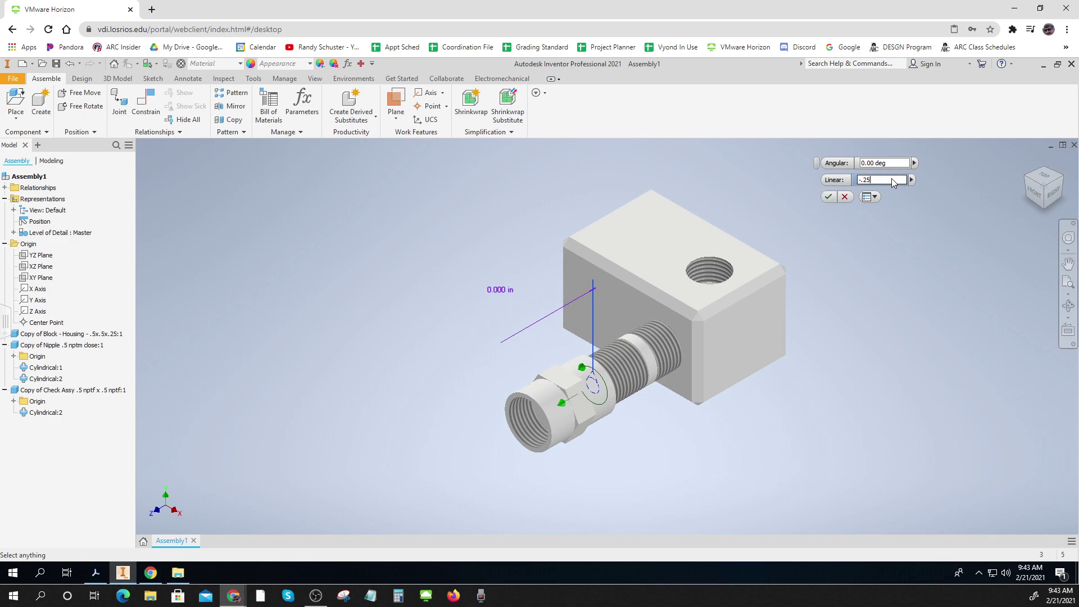
{"action": "key", "text": "Return"}
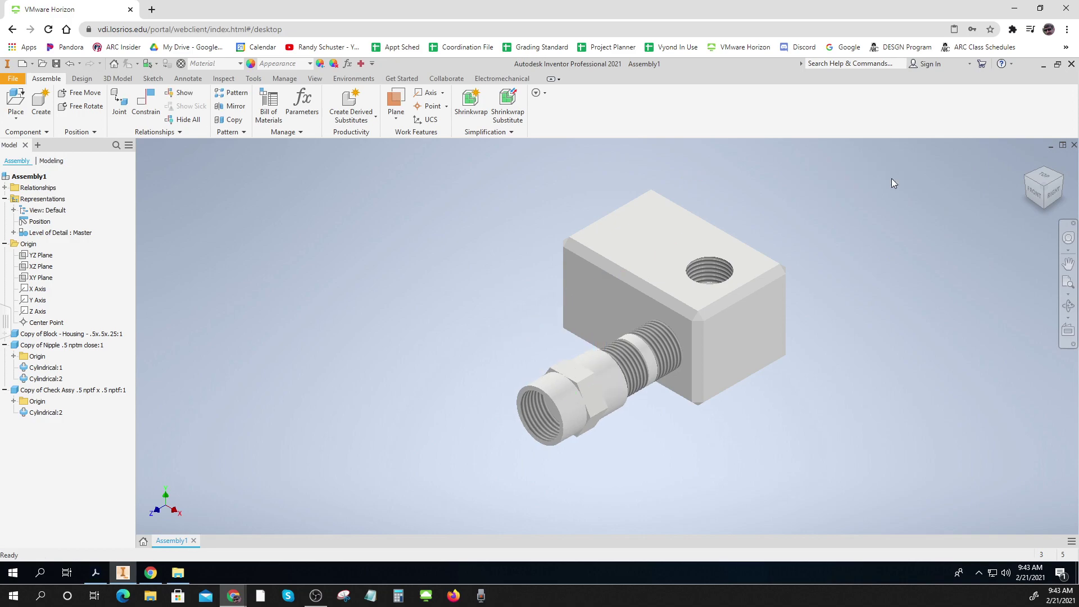
- Place a second instance of Copy of Nipple .5 nptm close beside the check valve
{"action": "left_click", "coordinate": [16, 103]}
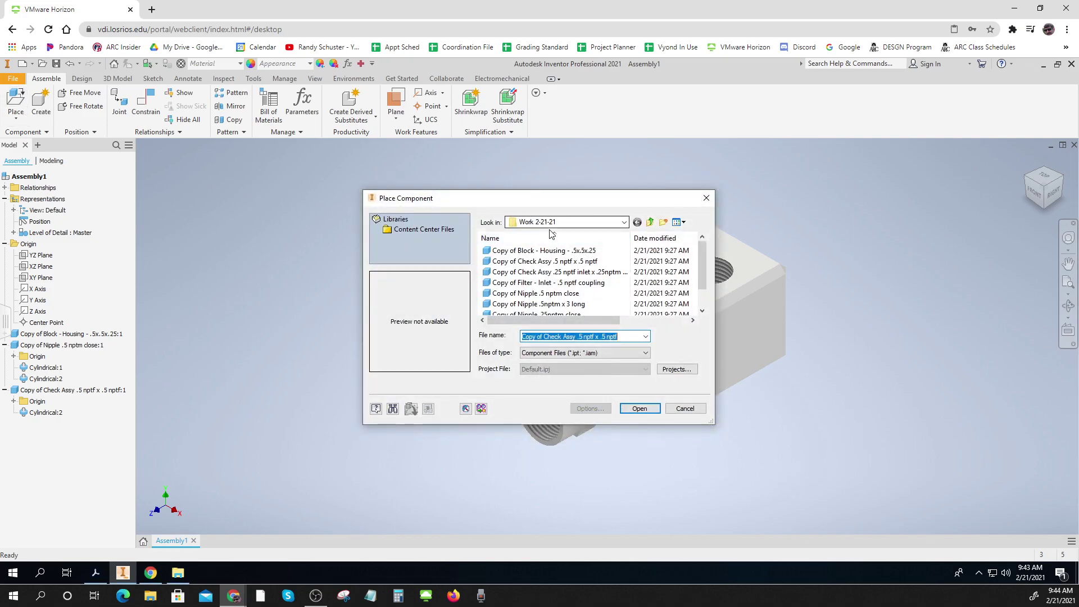
{"action": "left_click", "coordinate": [554, 293]}
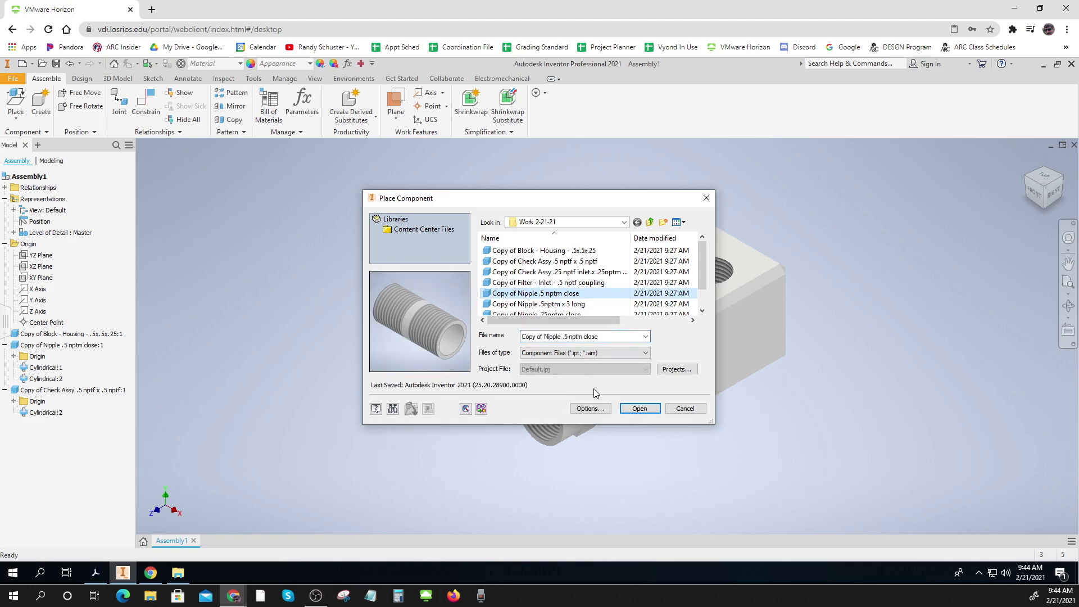
{"action": "left_click", "coordinate": [637, 408]}
{"action": "left_click", "coordinate": [333, 410]}
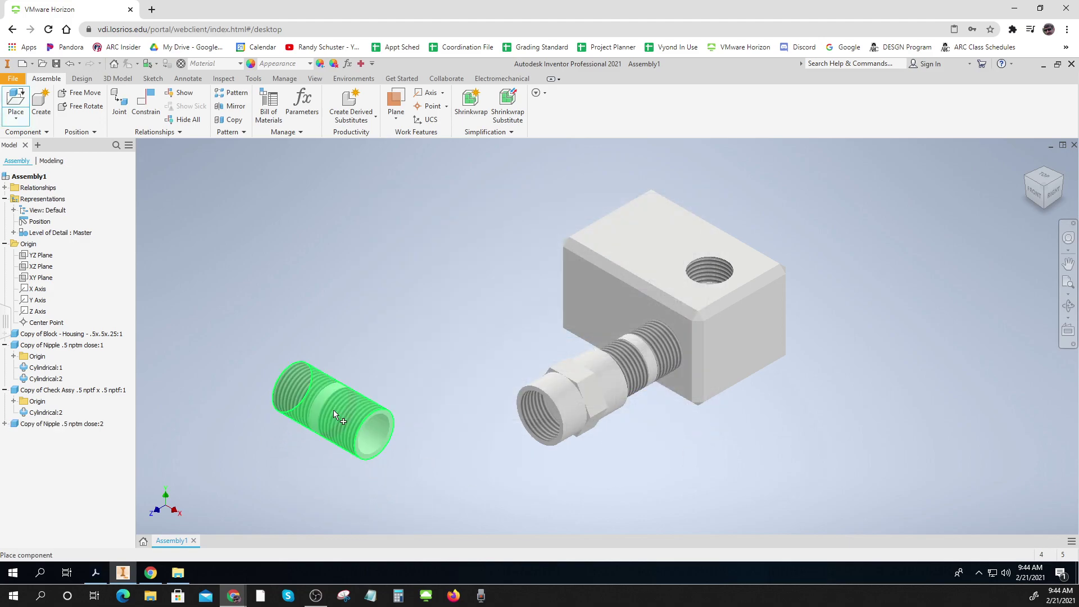
{"action": "right_click", "coordinate": [334, 411]}
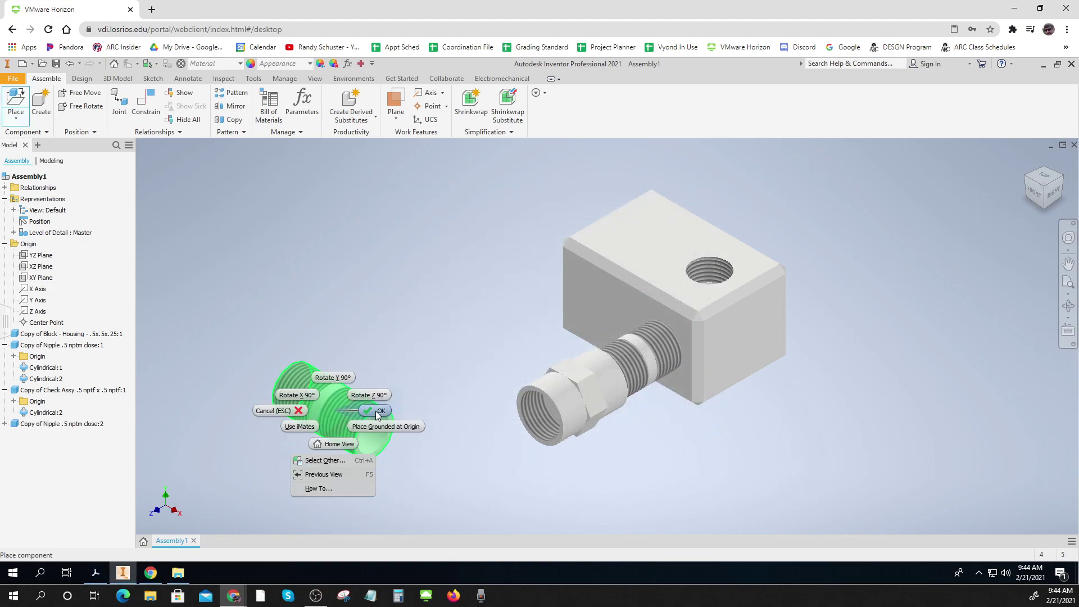
{"action": "left_click", "coordinate": [374, 412]}
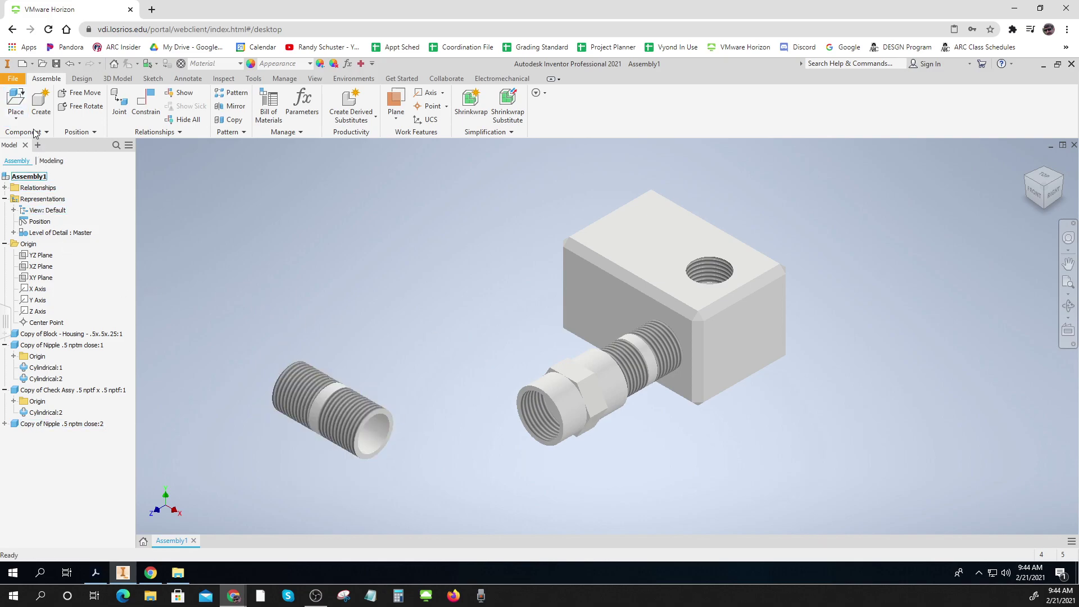
- Join the end of the loose nipple to the check valve's open threaded end with a Cylindrical joint
{"action": "left_click", "coordinate": [119, 106]}
{"action": "left_click", "coordinate": [181, 199]}
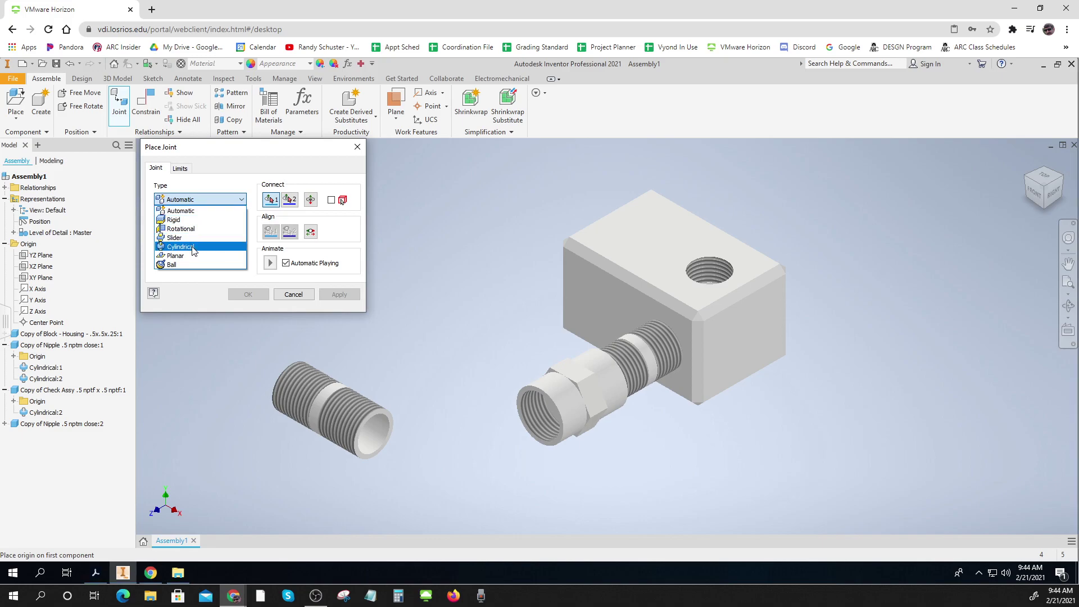
{"action": "left_click", "coordinate": [193, 251]}
{"action": "left_click", "coordinate": [381, 442]}
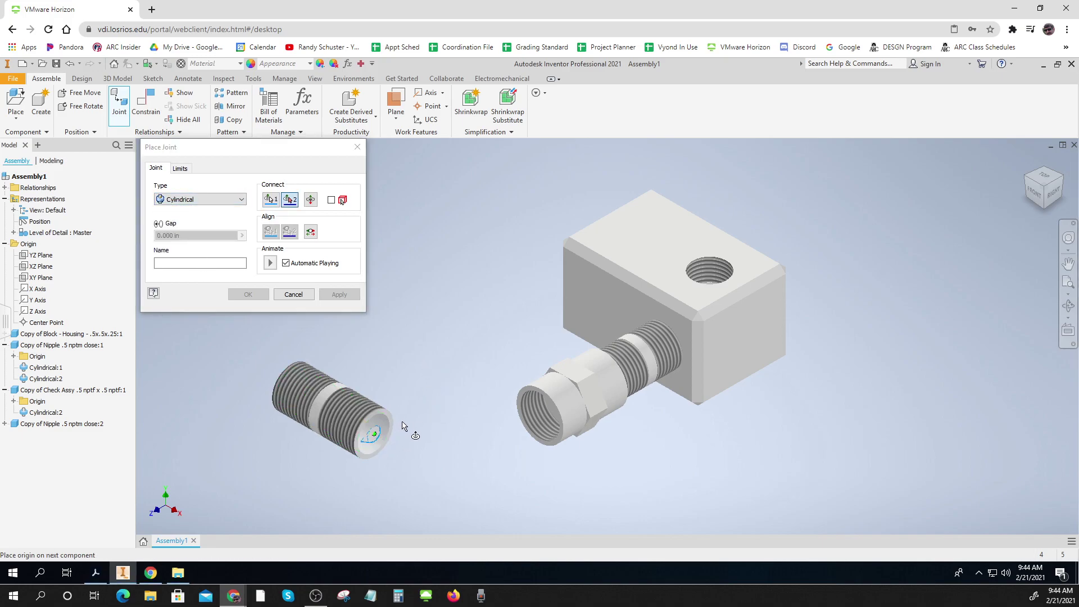
{"action": "left_click", "coordinate": [515, 427]}
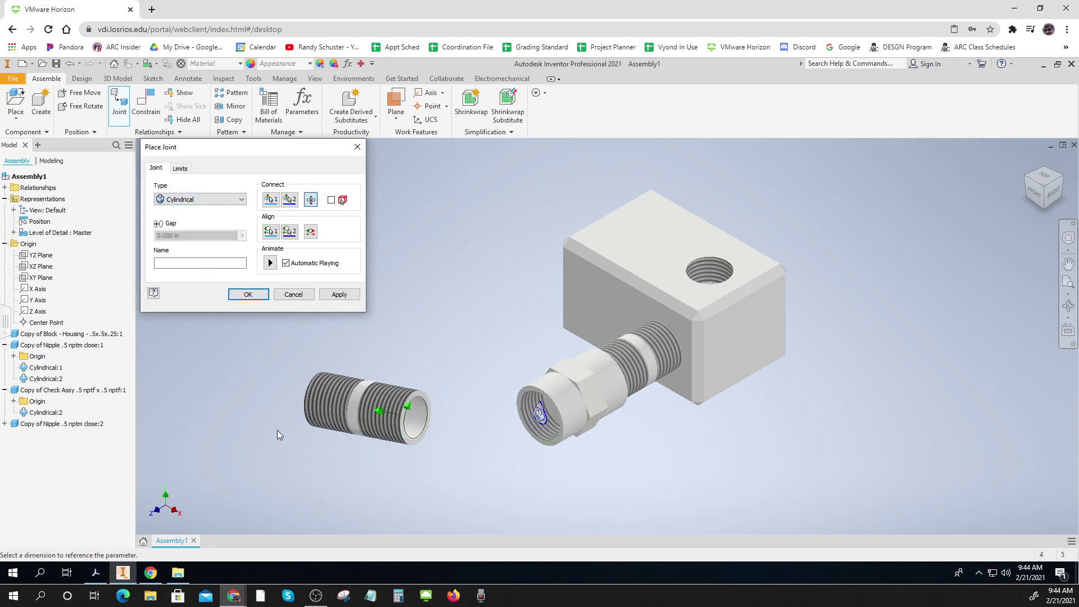
{"action": "left_click", "coordinate": [339, 295]}
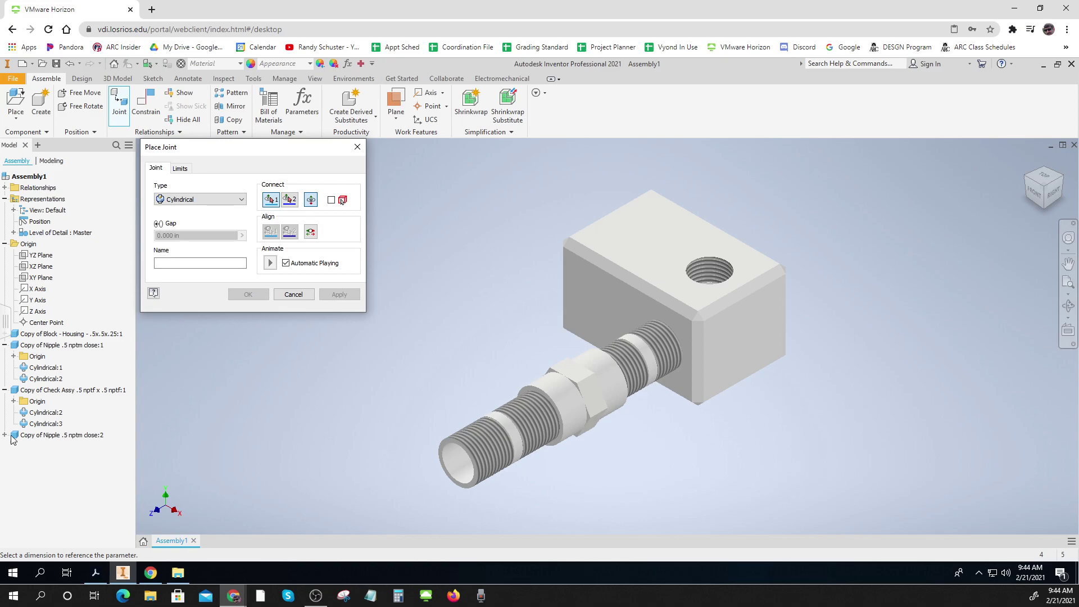
{"action": "left_click", "coordinate": [292, 295]}
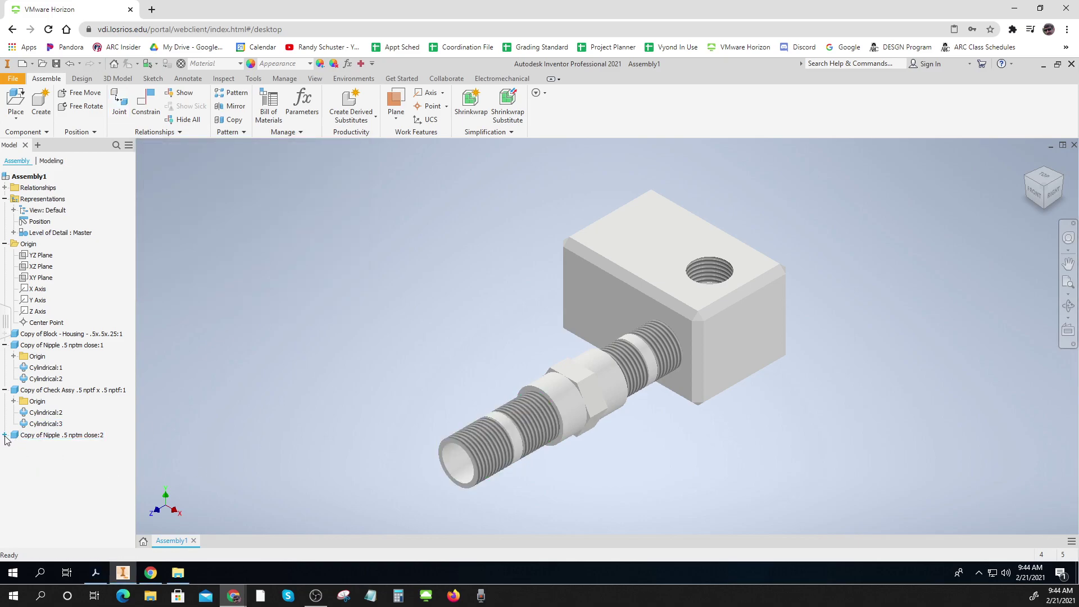
- Set the linear offset of the second nipple's cylindrical joint to -.25 in so it threads into the check valve
{"action": "left_click", "coordinate": [4, 435]}
{"action": "double_click", "coordinate": [37, 458]}
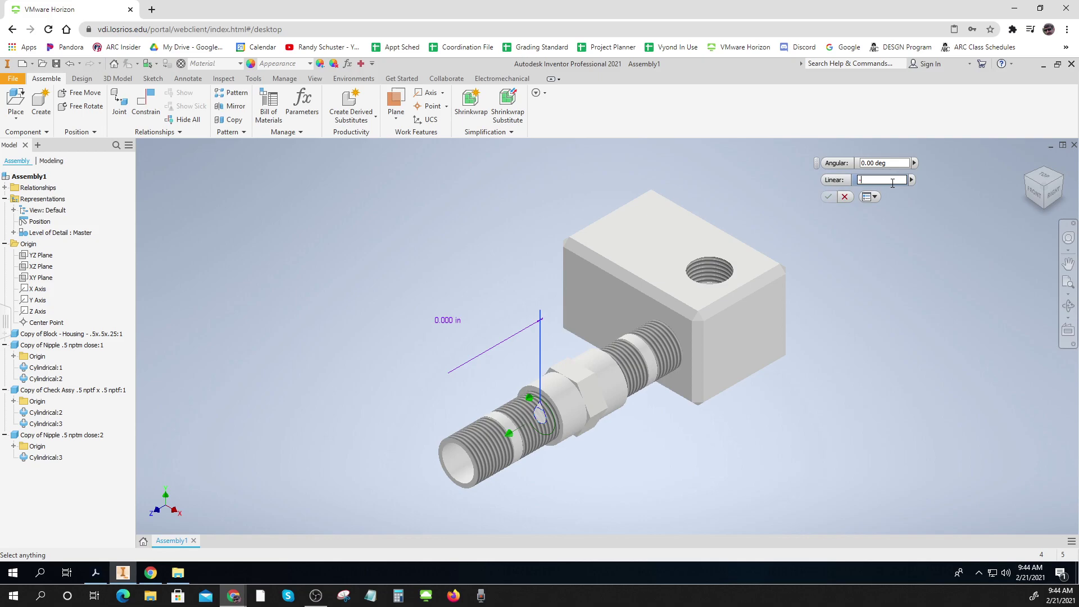
{"action": "type", "text": "-.25"}
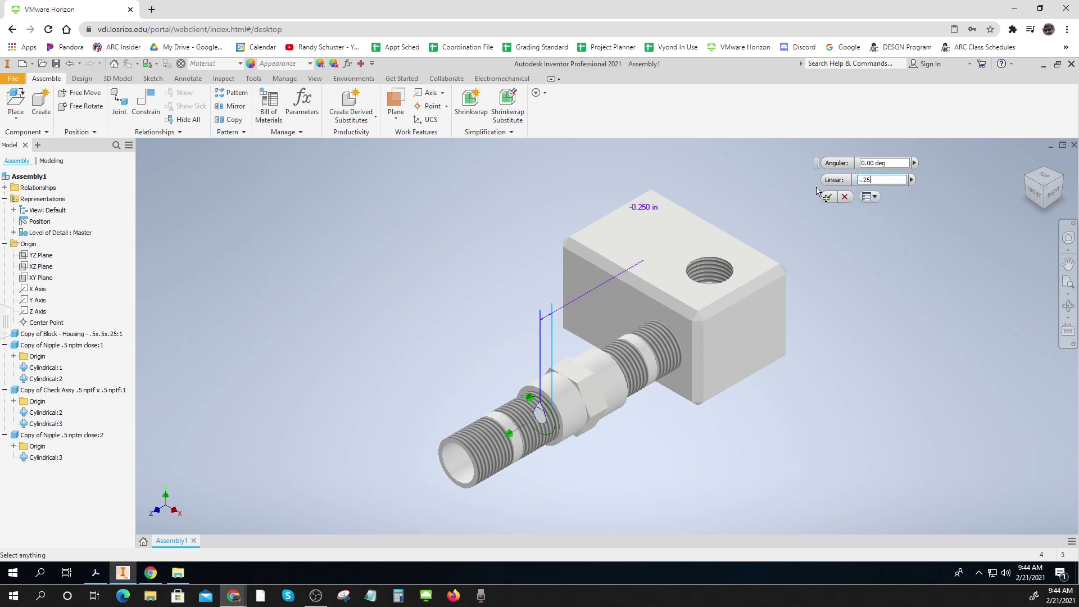
{"action": "left_click", "coordinate": [829, 196]}
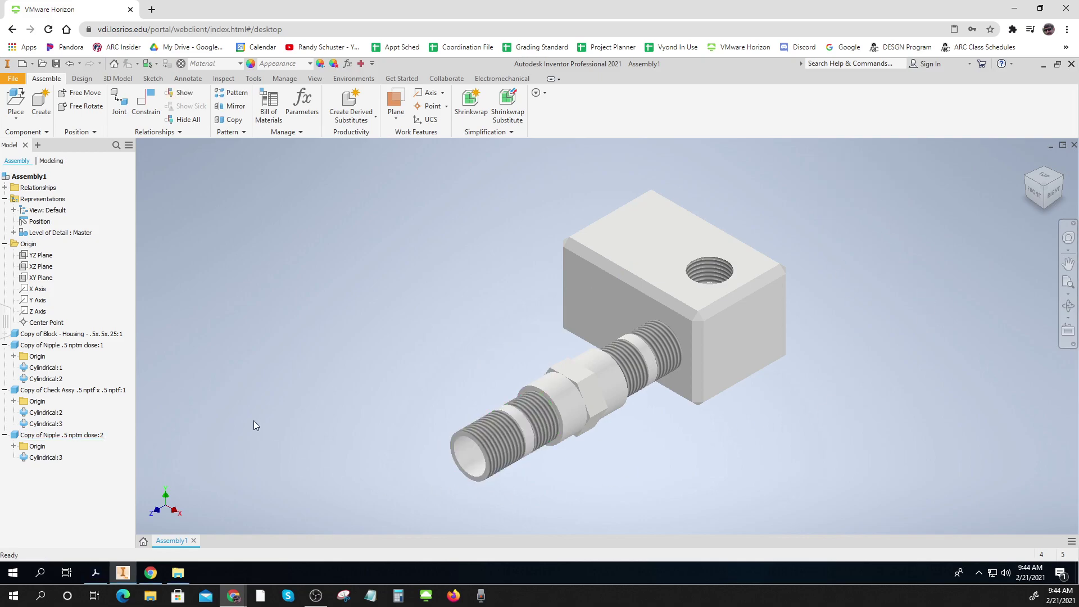
- Place a single instance of Copy of Filter - Inlet - .5 nptf coupling beside the nipple and check valve chain
{"action": "left_click", "coordinate": [6, 100]}
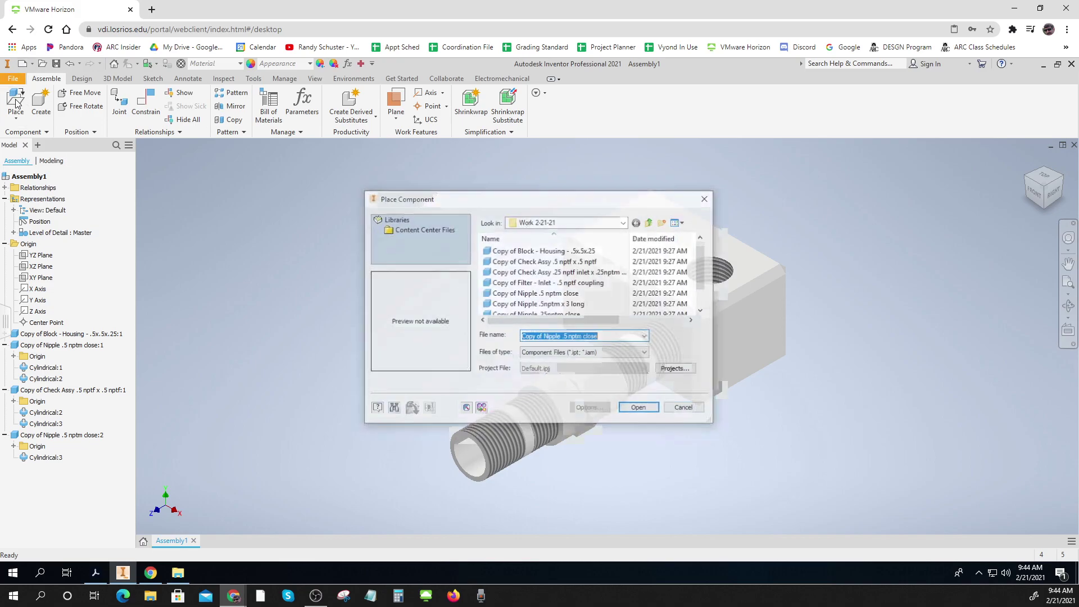
{"action": "left_click", "coordinate": [548, 282]}
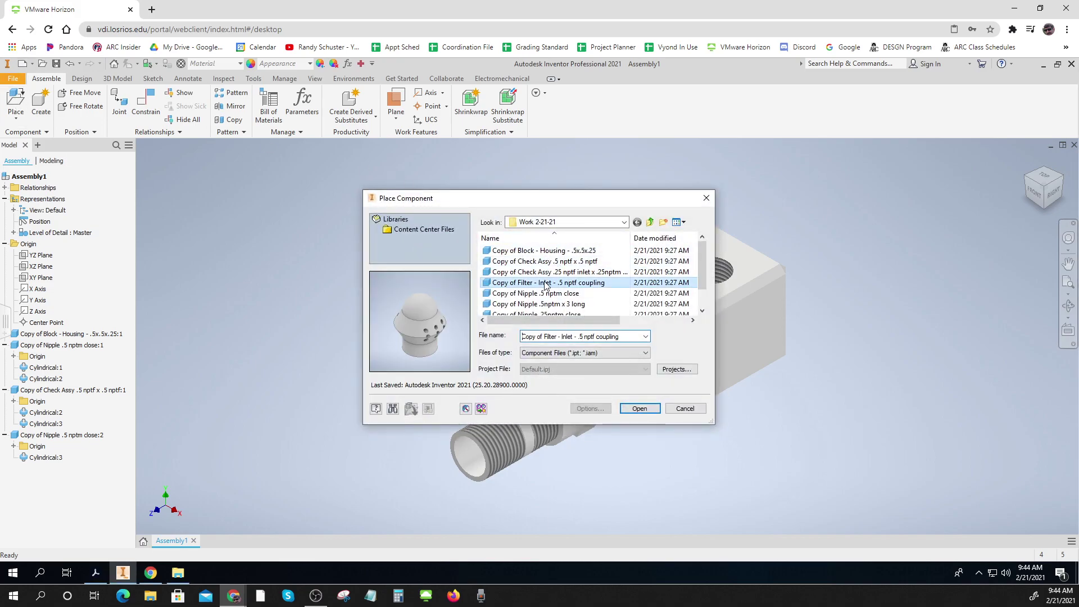
{"action": "left_click", "coordinate": [639, 409]}
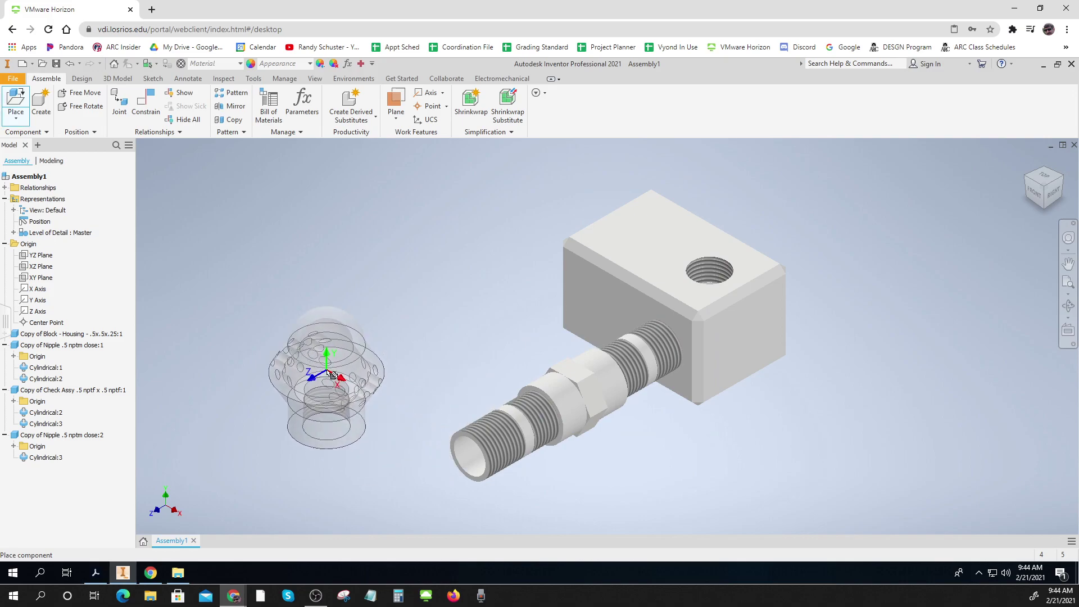
{"action": "left_click", "coordinate": [336, 383]}
{"action": "right_click", "coordinate": [336, 384]}
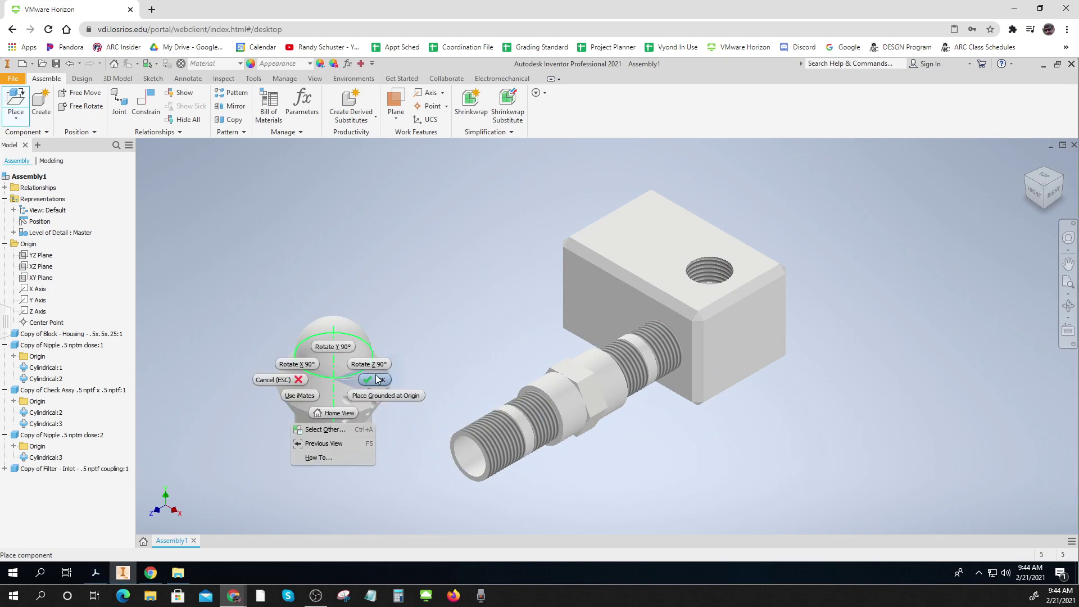
{"action": "left_click", "coordinate": [414, 466]}
- Join the inlet filter's threaded opening to the centre of the second nipple's free end with a Cylindrical joint
{"action": "middle_click_drag", "start_coordinate": [413, 466], "coordinate": [440, 257], "text": "shift"}
{"action": "left_click", "coordinate": [119, 101]}
{"action": "left_click", "coordinate": [185, 199]}
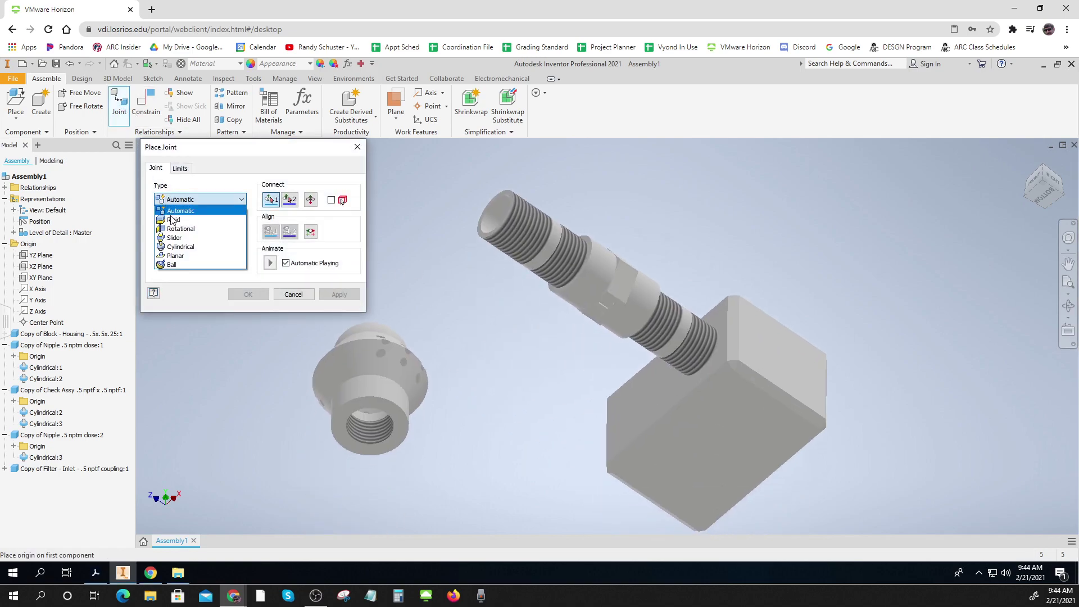
{"action": "left_click", "coordinate": [183, 248]}
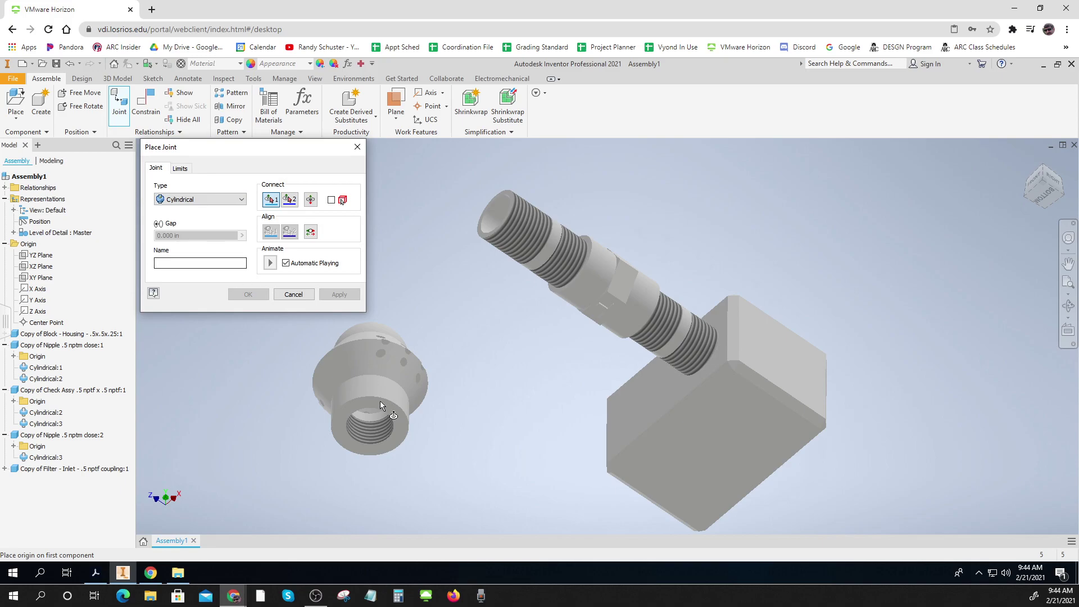
{"action": "left_click", "coordinate": [372, 427]}
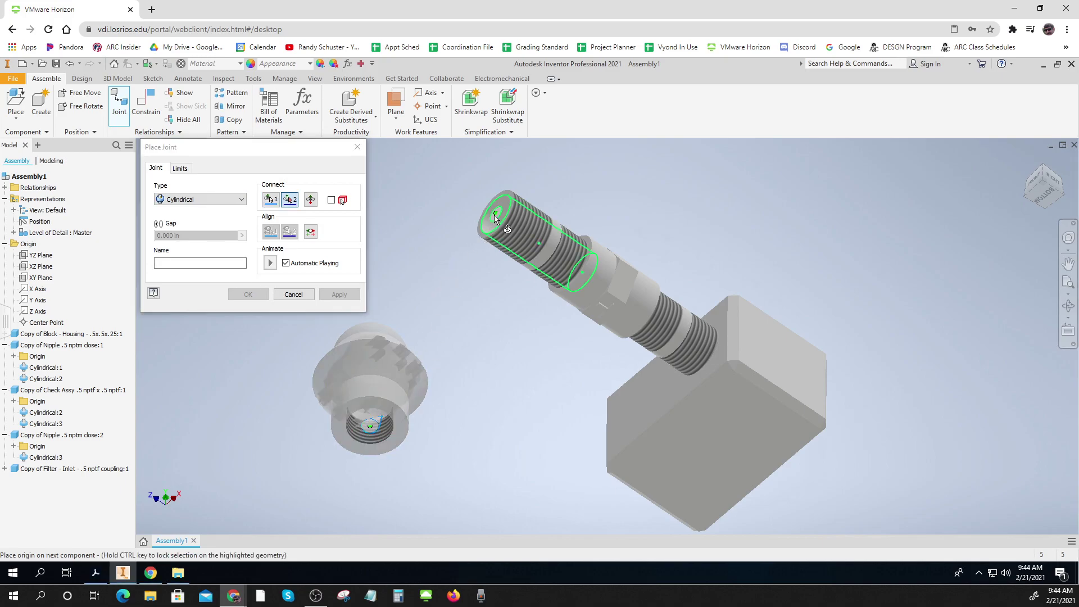
{"action": "left_click", "coordinate": [494, 215]}
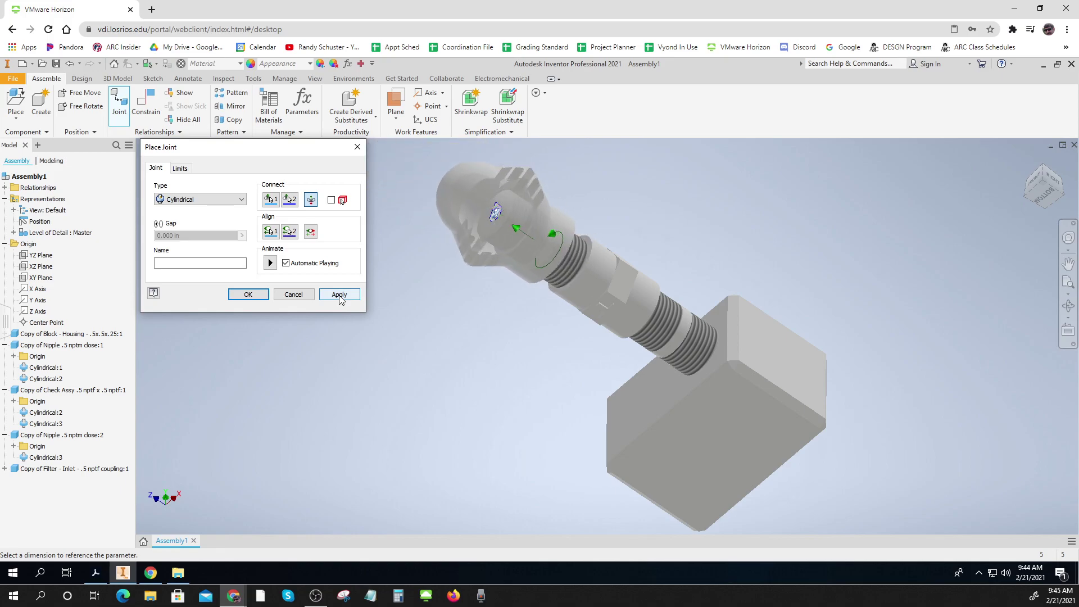
{"action": "left_click", "coordinate": [340, 295]}
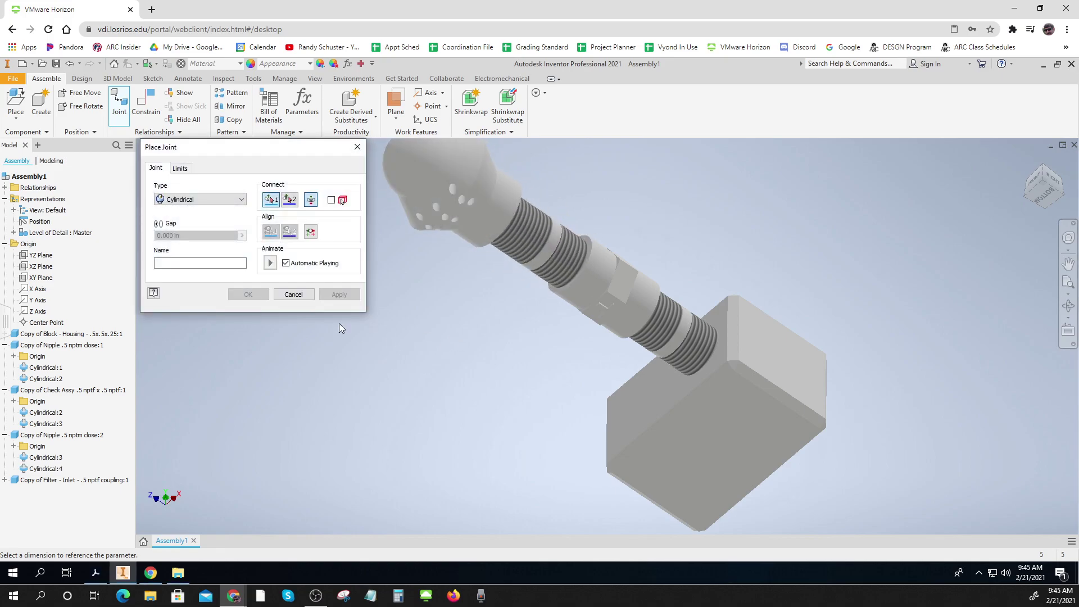
{"action": "left_click", "coordinate": [294, 294]}
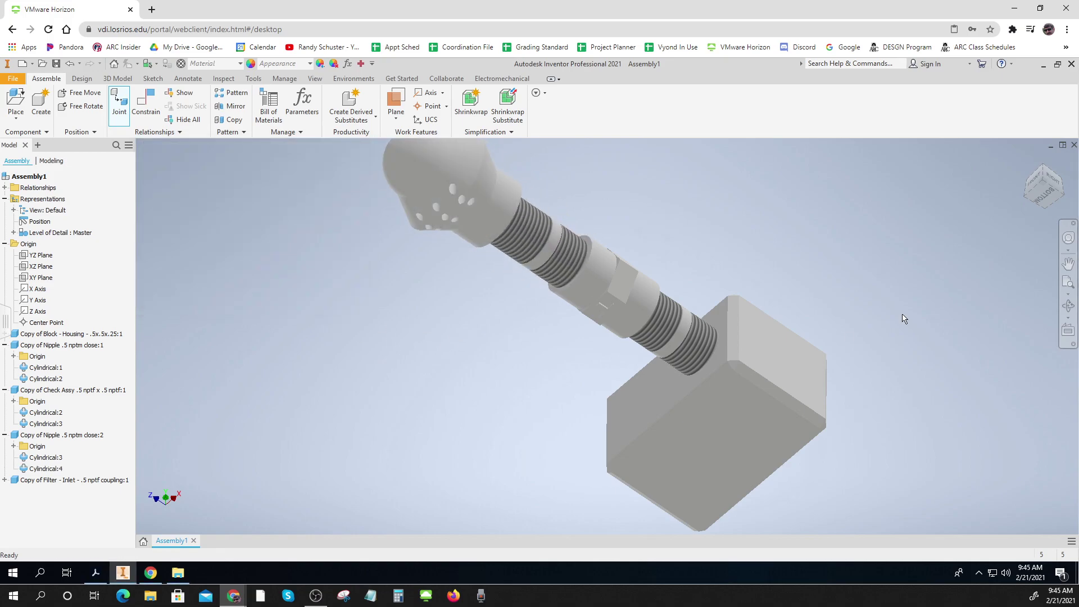
- Set the linear offset of the inlet filter's cylindrical joint to -.25 in so the filter threads onto the nipple
{"action": "left_click", "coordinate": [1045, 181]}
{"action": "left_click", "coordinate": [1055, 178]}
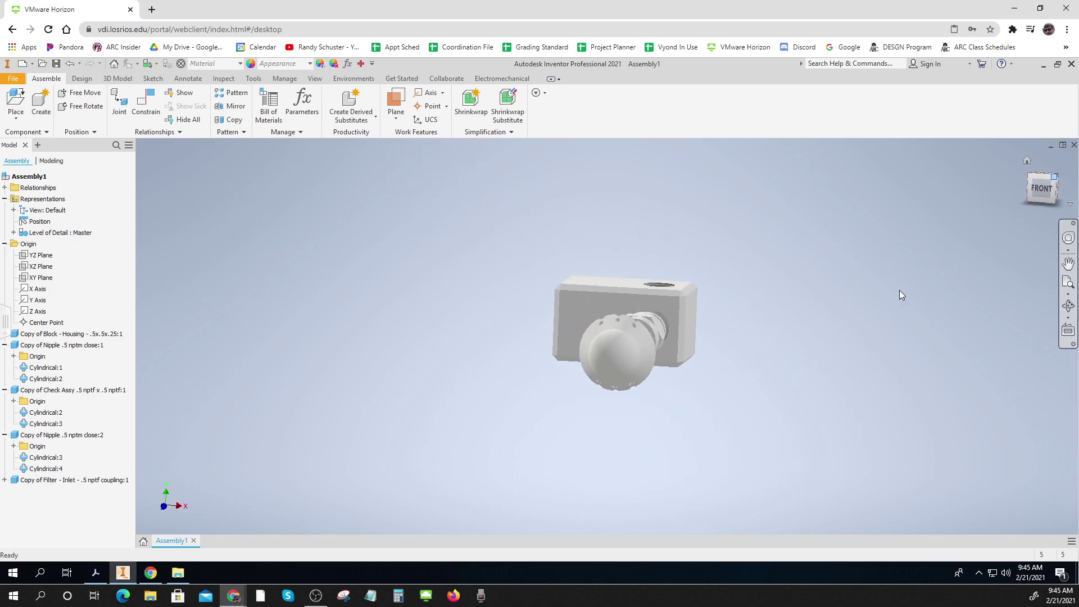
{"action": "left_click", "coordinate": [4, 480]}
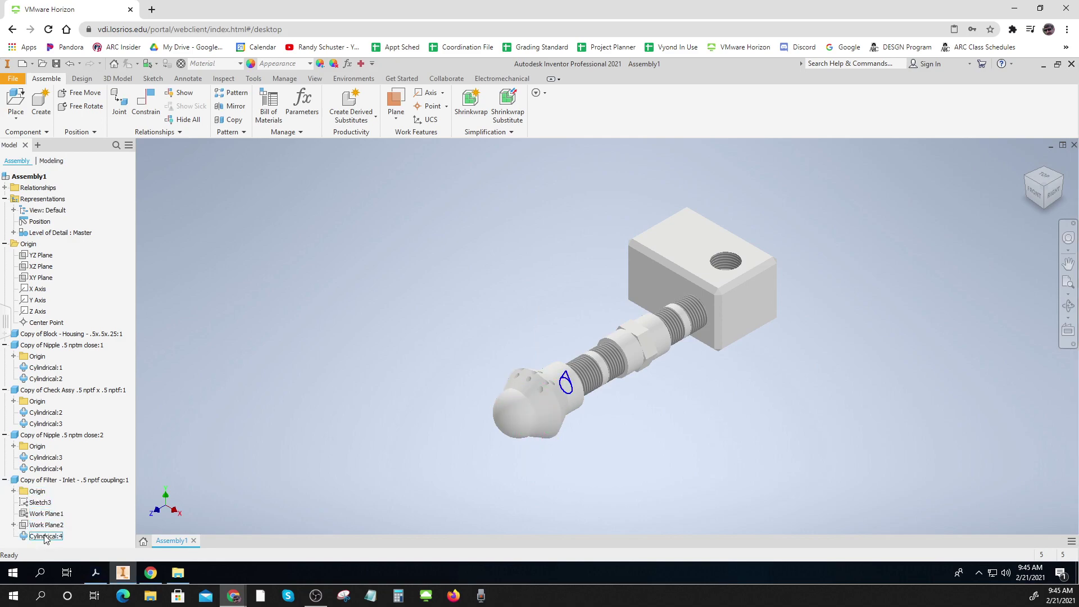
{"action": "double_click", "coordinate": [24, 537]}
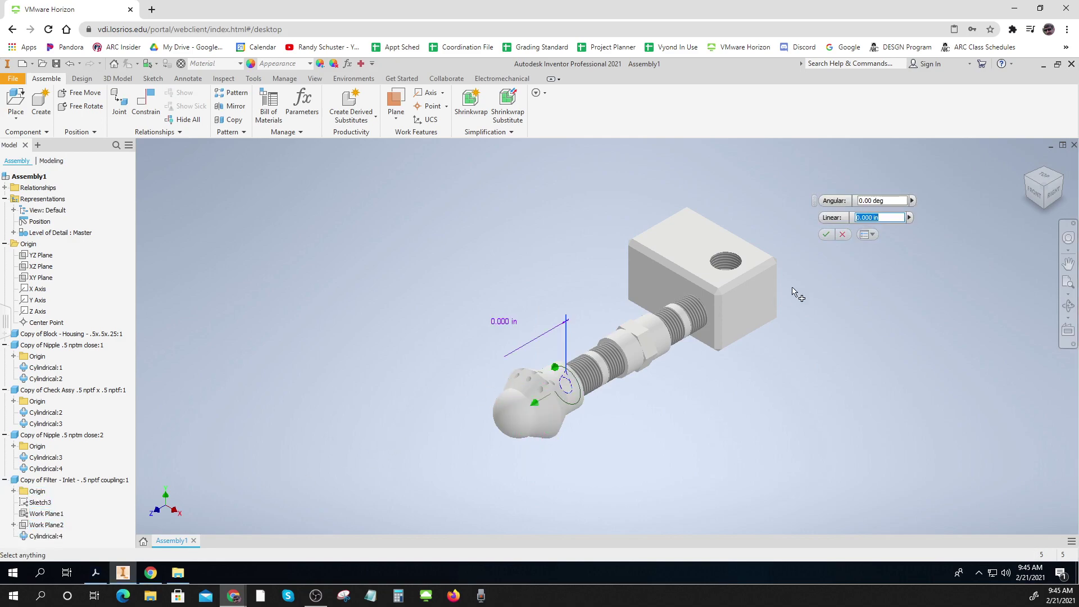
{"action": "left_click", "coordinate": [539, 405]}
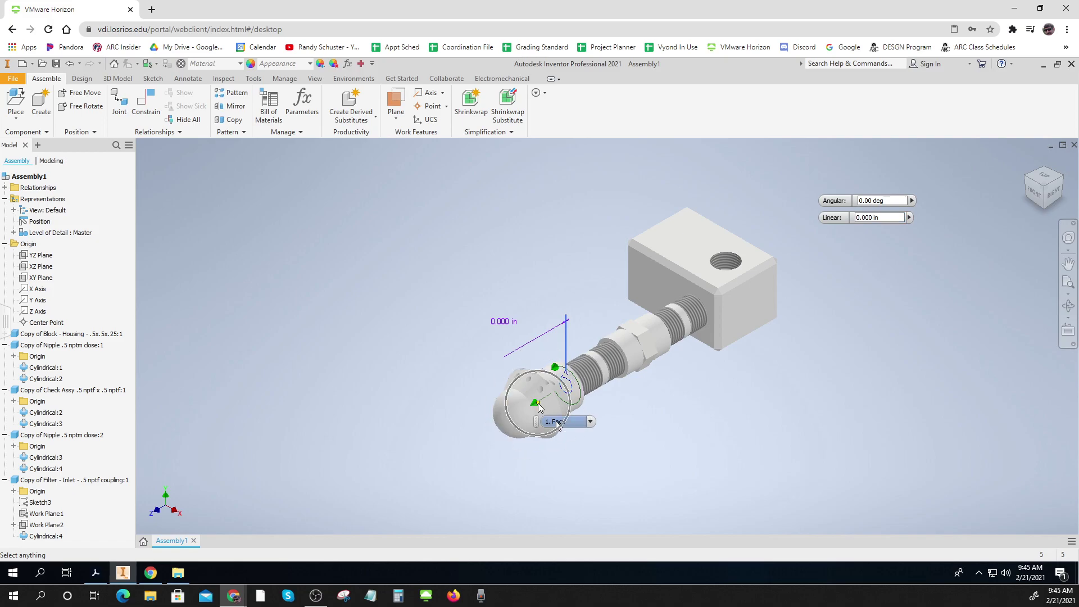
{"action": "left_click", "coordinate": [884, 218]}
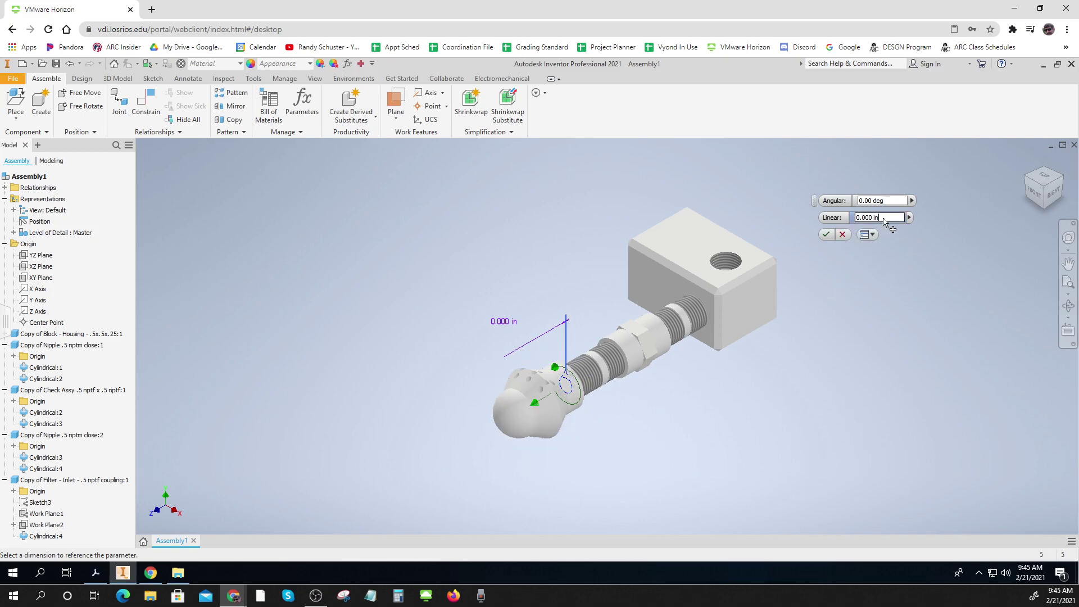
{"action": "left_click_drag", "start_coordinate": [883, 219], "coordinate": [844, 224]}
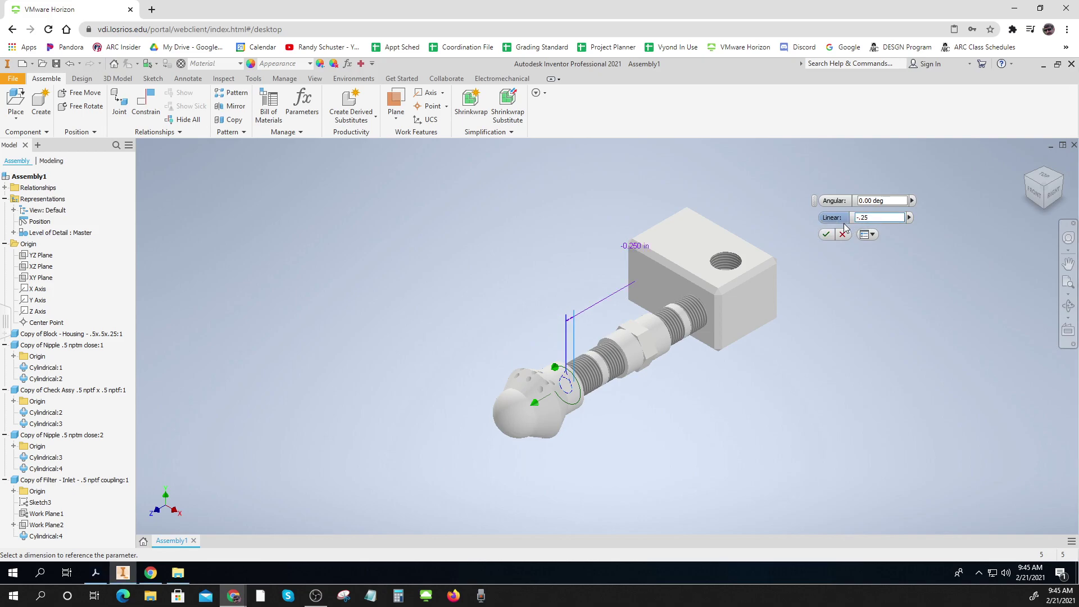
{"action": "key", "text": "Return"}
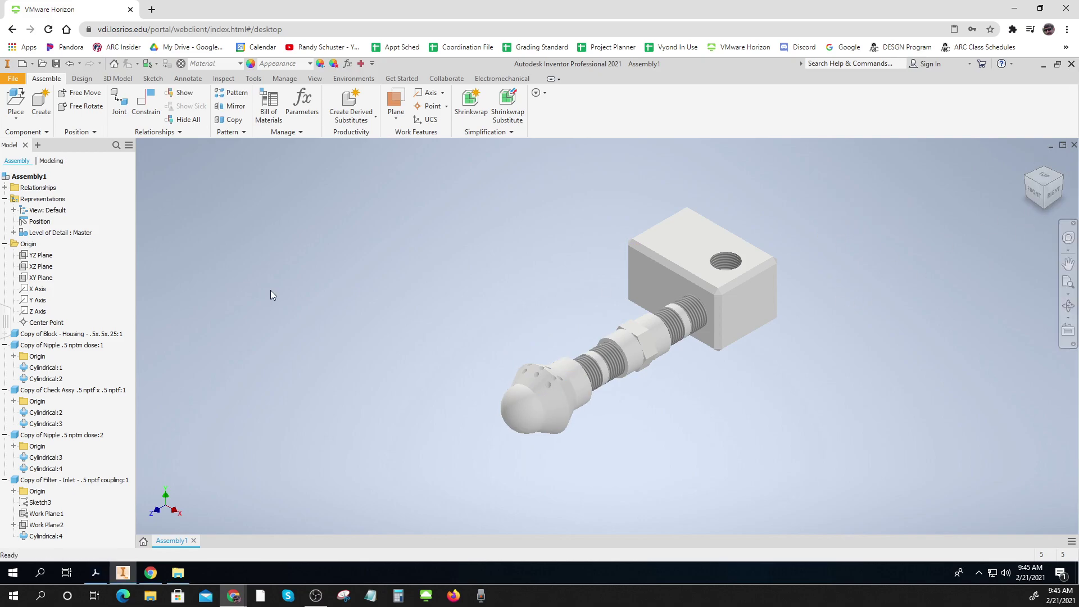
- Save the assembly as Piston Pump Assy in the Work 2-21-21 folder
{"action": "left_click", "coordinate": [12, 78]}
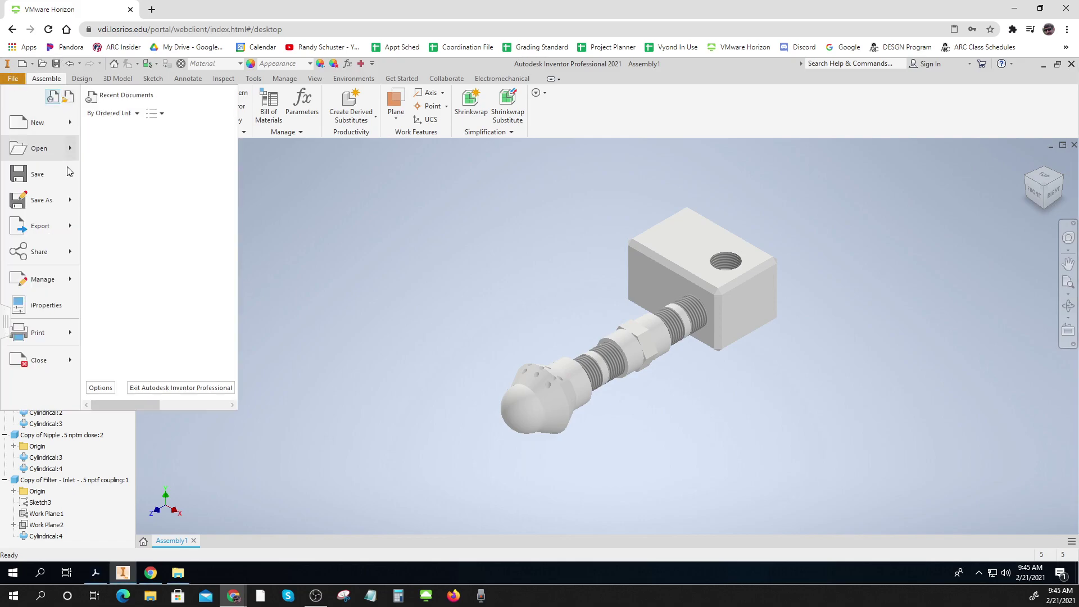
{"action": "left_click", "coordinate": [45, 201]}
{"action": "left_click", "coordinate": [565, 223]}
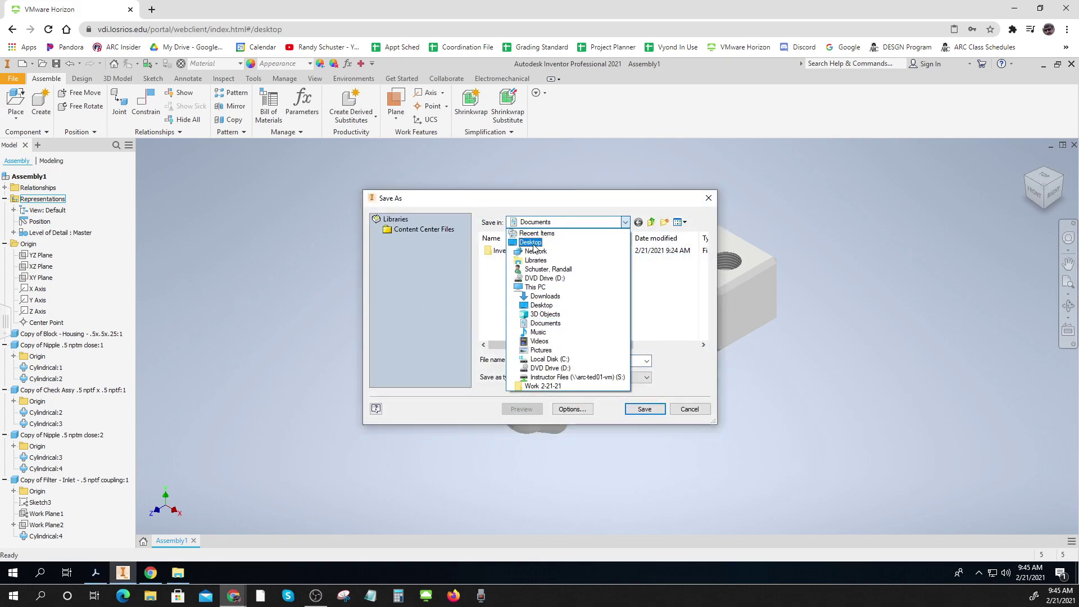
{"action": "left_click", "coordinate": [543, 385]}
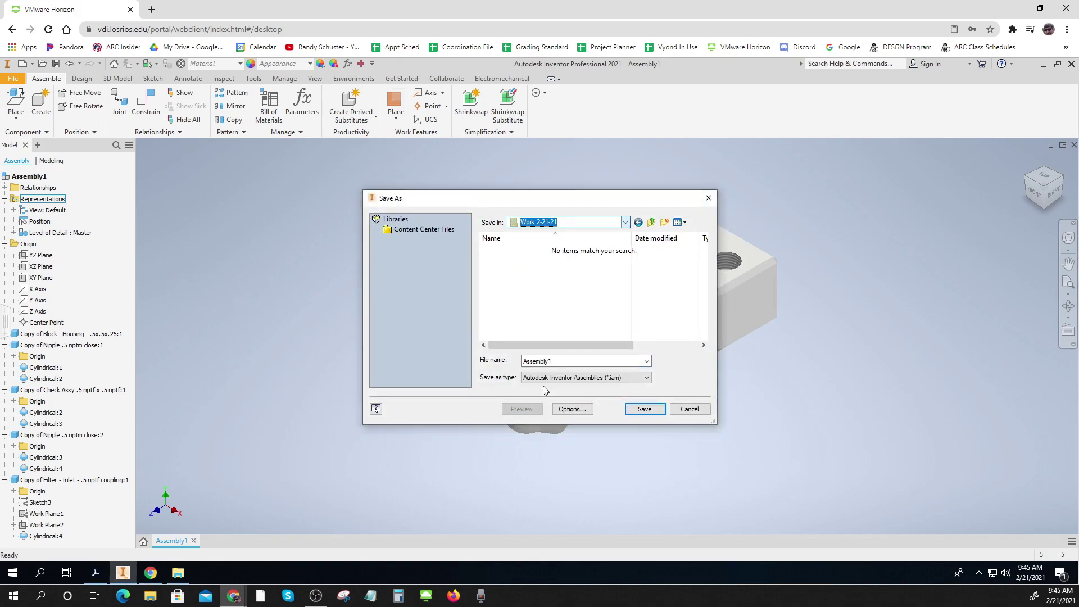
{"action": "left_click", "coordinate": [560, 364]}
{"action": "type", "text": "Piston Pump Assy"}
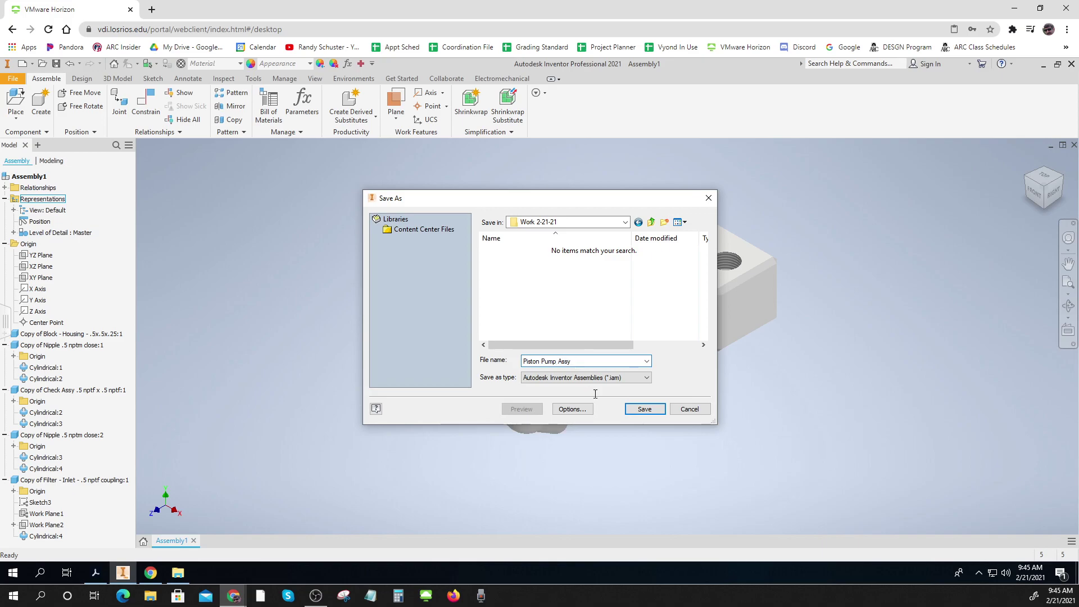
{"action": "left_click", "coordinate": [655, 410]}
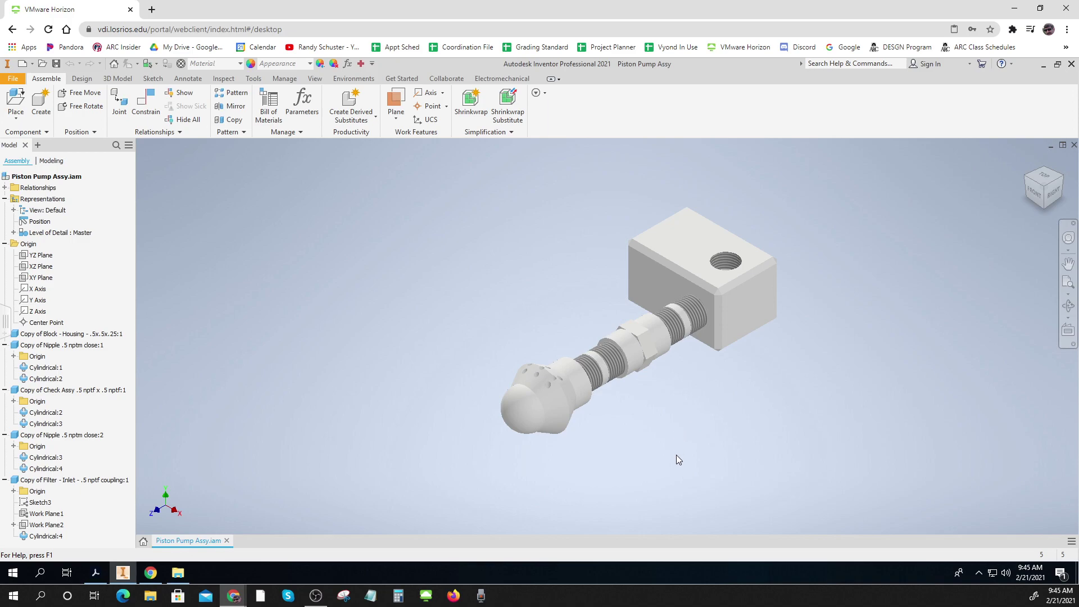
- Collapse the two close nipples, the check assembly and the inlet filter in the model tree, keeping the assembly's Origin folder expanded
{"action": "middle_click_drag", "start_coordinate": [676, 455], "coordinate": [630, 456], "text": "shift"}
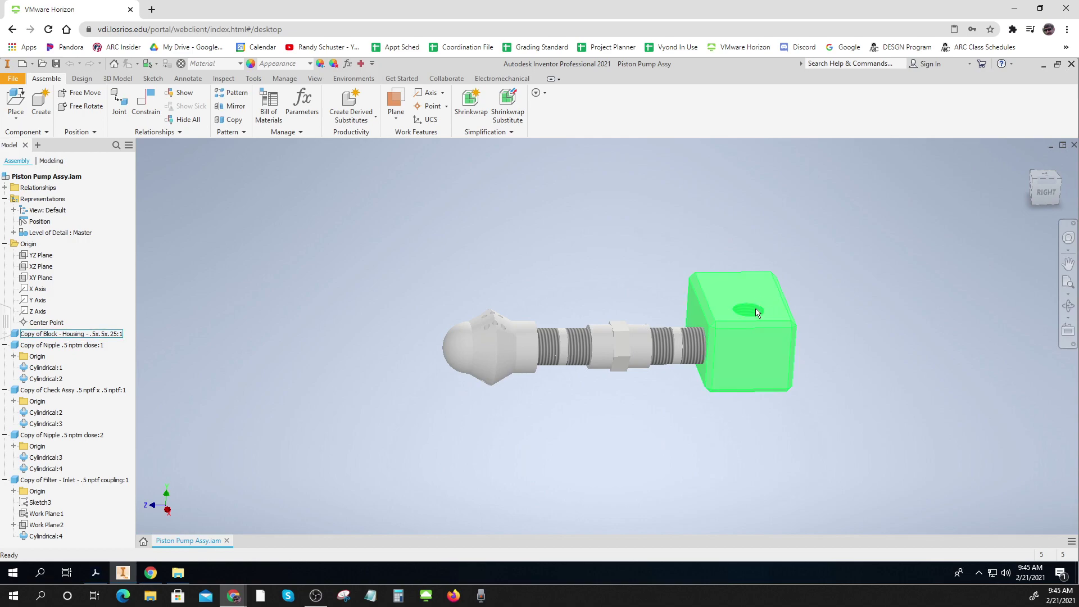
{"action": "left_click", "coordinate": [5, 345]}
{"action": "left_click", "coordinate": [5, 357]}
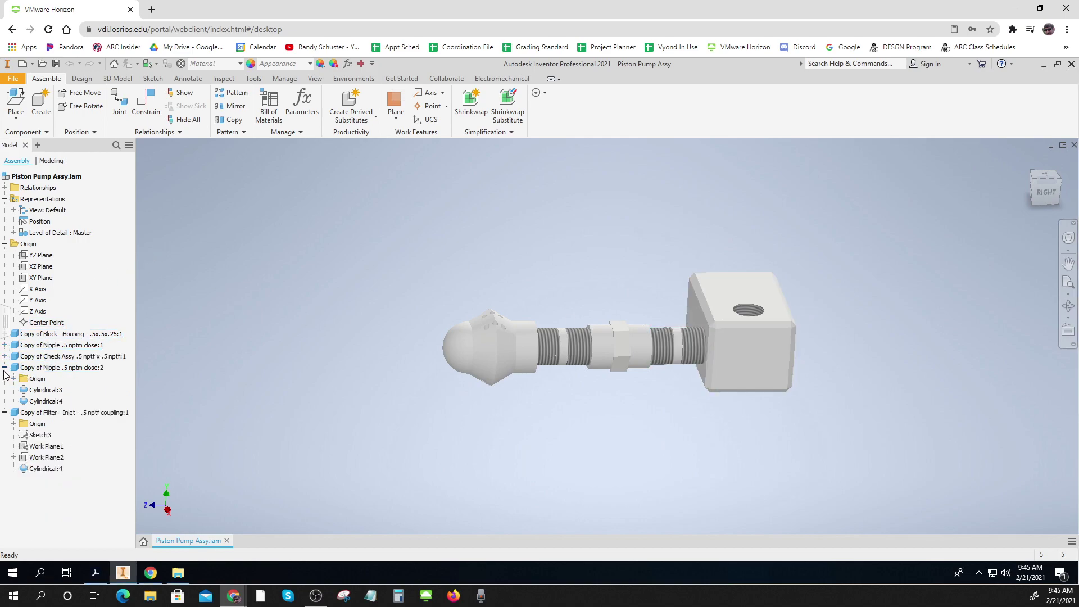
{"action": "left_click", "coordinate": [5, 368]}
{"action": "left_click", "coordinate": [4, 379]}
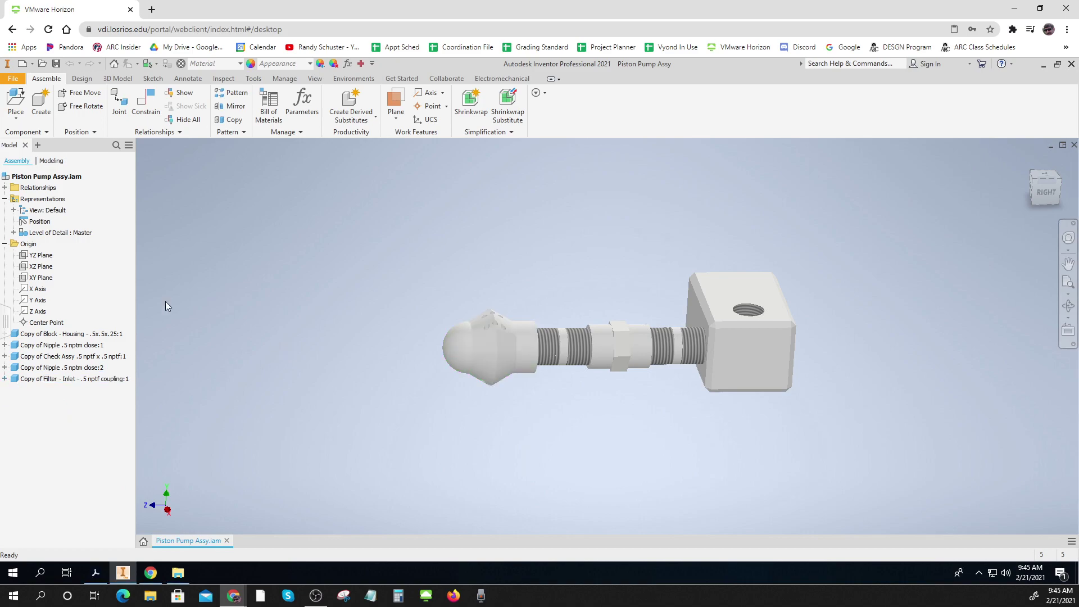
{"action": "left_click", "coordinate": [4, 244]}
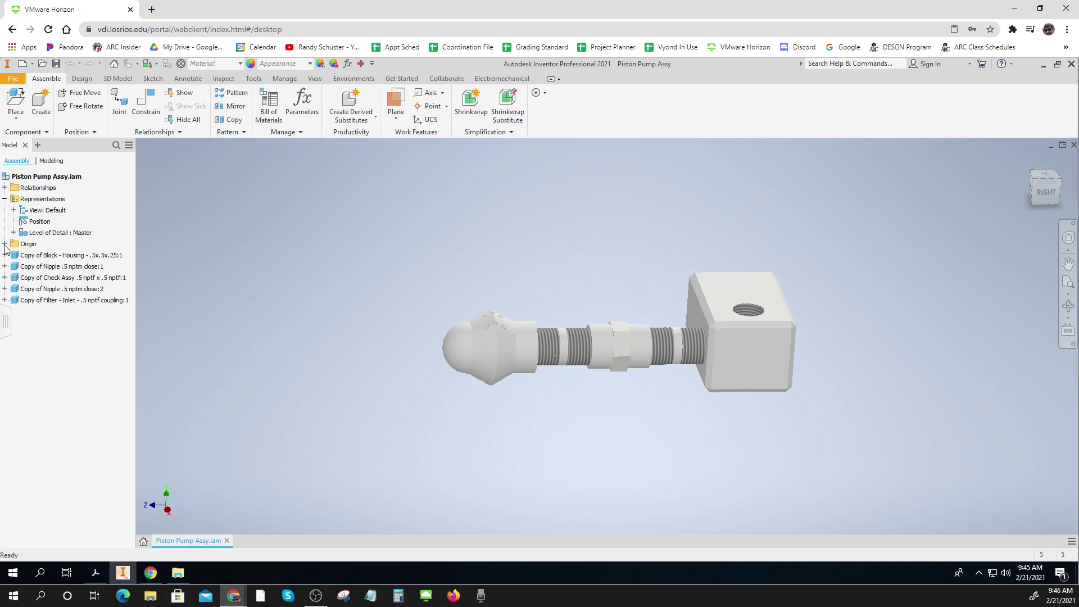
{"action": "left_click", "coordinate": [4, 244]}
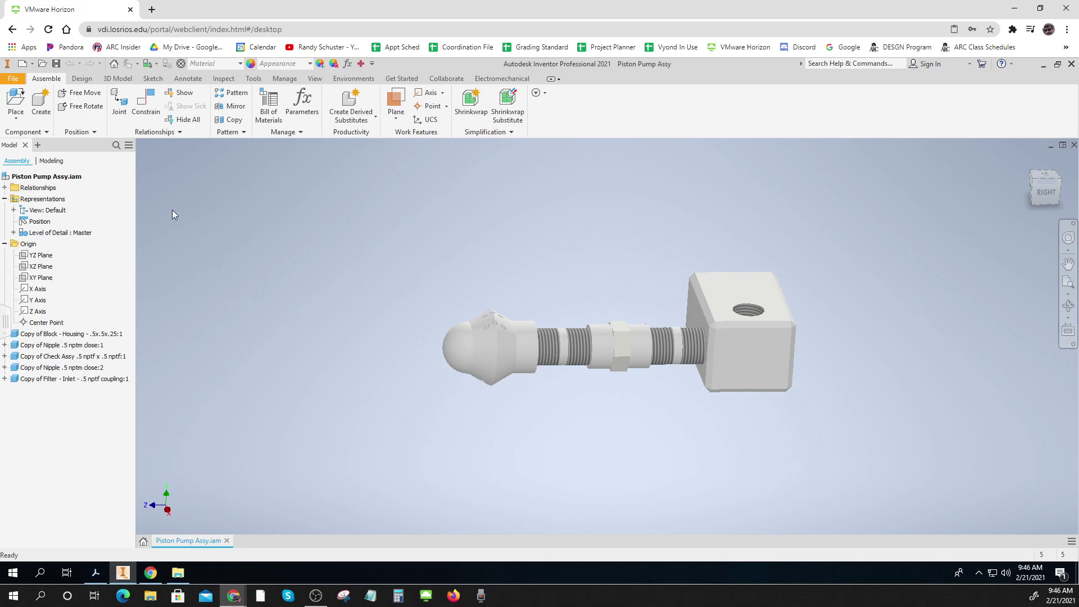
- Place a single instance of Copy of Nipple .5nptm x 3 long above the housing block
{"action": "left_click", "coordinate": [16, 102]}
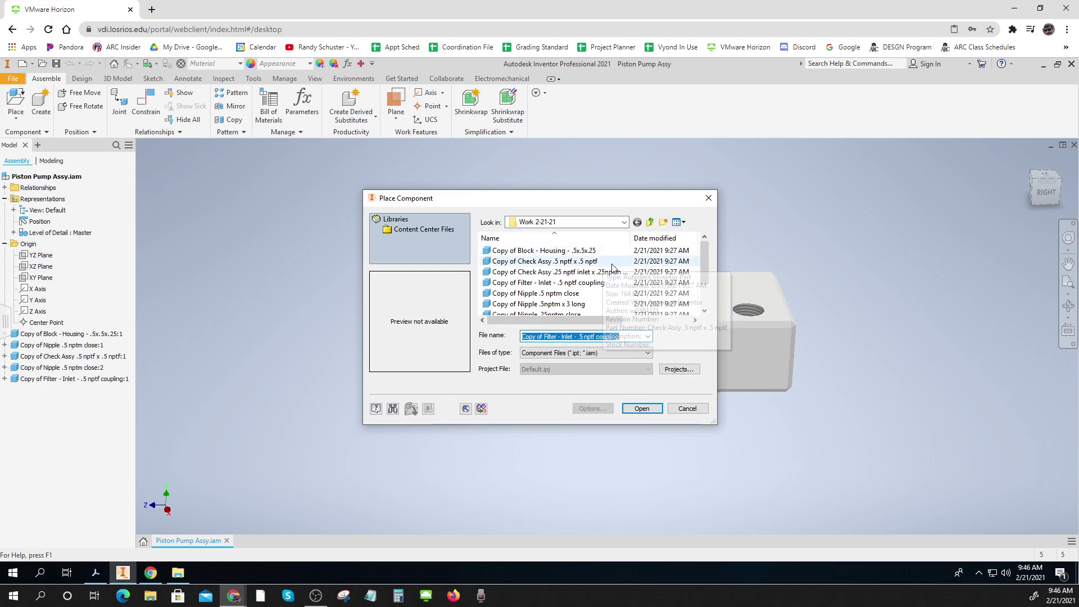
{"action": "left_click", "coordinate": [559, 304]}
{"action": "left_click", "coordinate": [641, 408]}
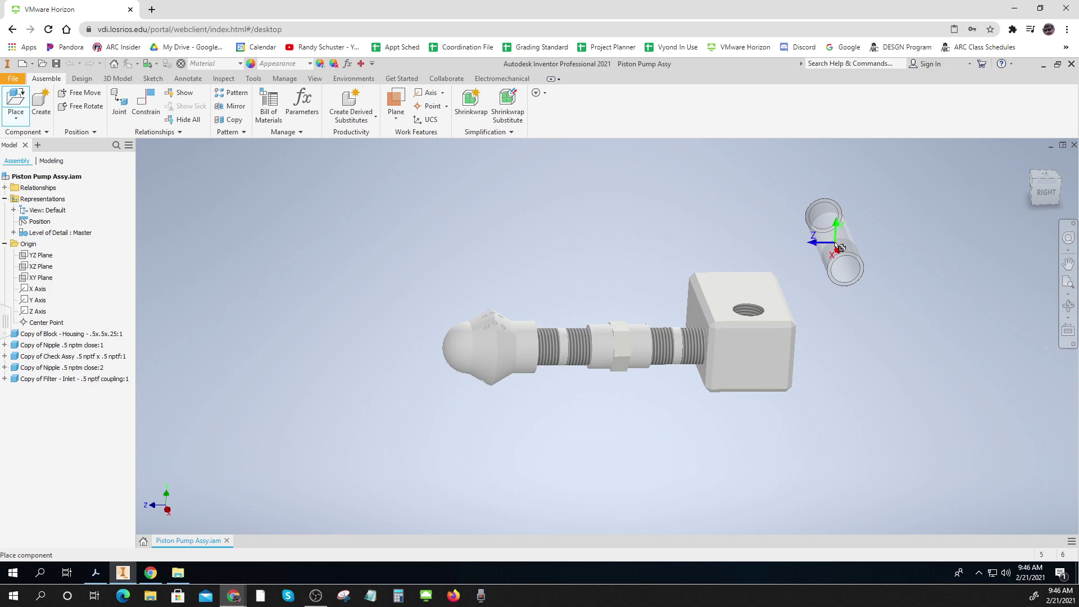
{"action": "left_click", "coordinate": [839, 248]}
{"action": "right_click", "coordinate": [837, 245]}
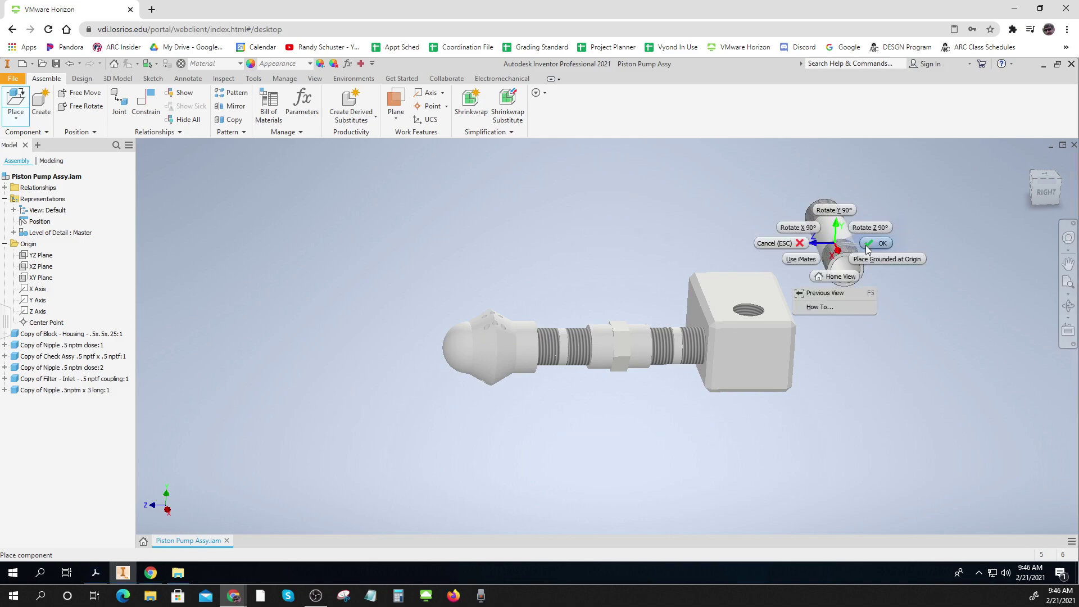
{"action": "left_click", "coordinate": [866, 248]}
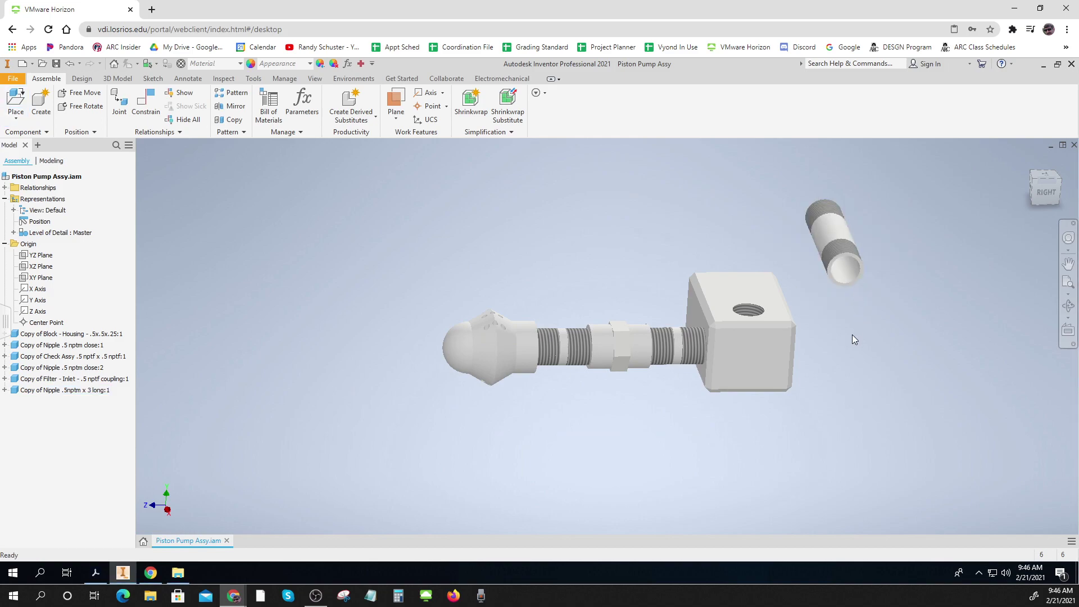
- Join one end of the 3 in long nipple to the housing's top threaded hole with a Cylindrical joint, flipped so the nipple points outward
{"action": "middle_click_drag", "start_coordinate": [831, 346], "coordinate": [893, 365], "text": "shift"}
{"action": "left_click", "coordinate": [121, 102]}
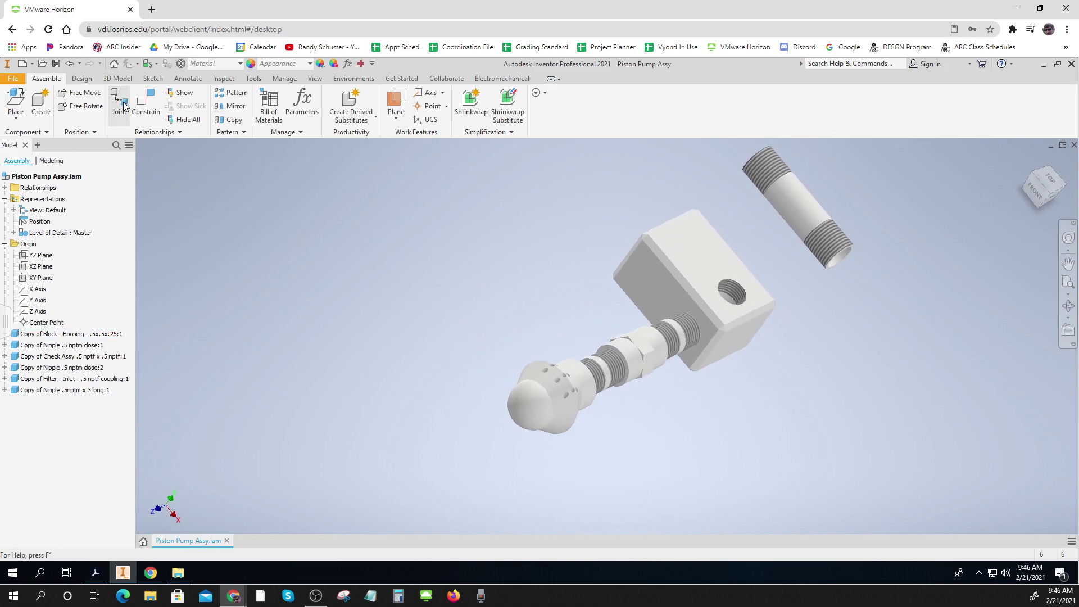
{"action": "left_click", "coordinate": [180, 206]}
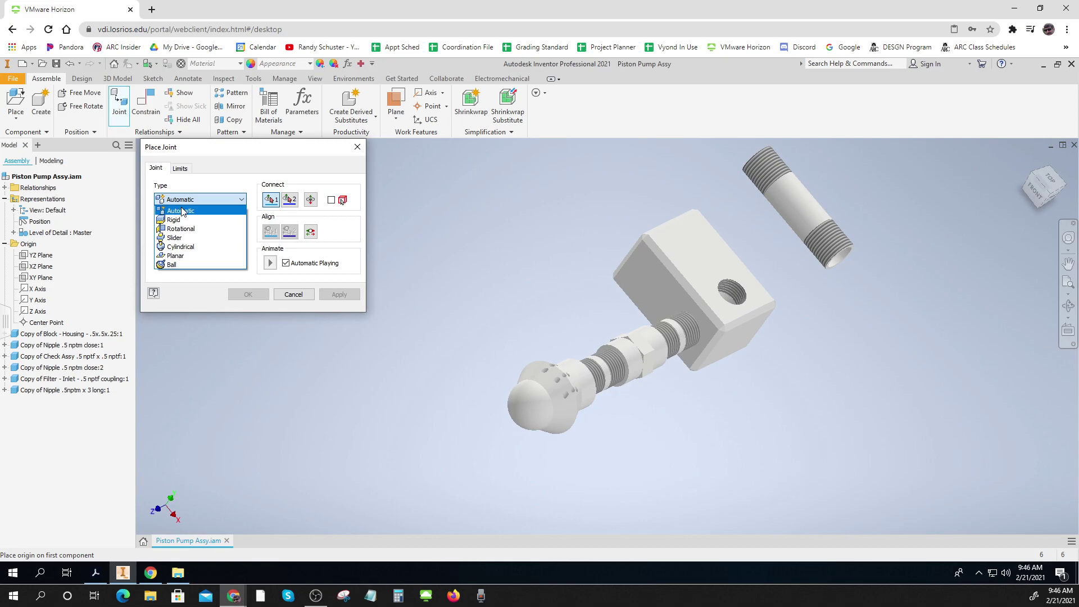
{"action": "left_click", "coordinate": [191, 250]}
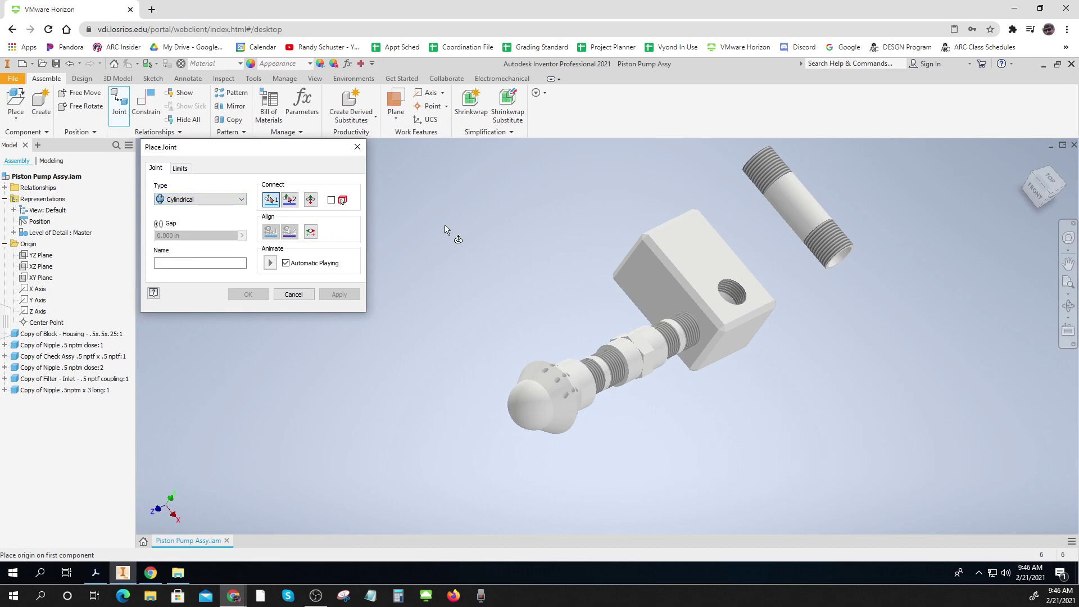
{"action": "left_click", "coordinate": [756, 154]}
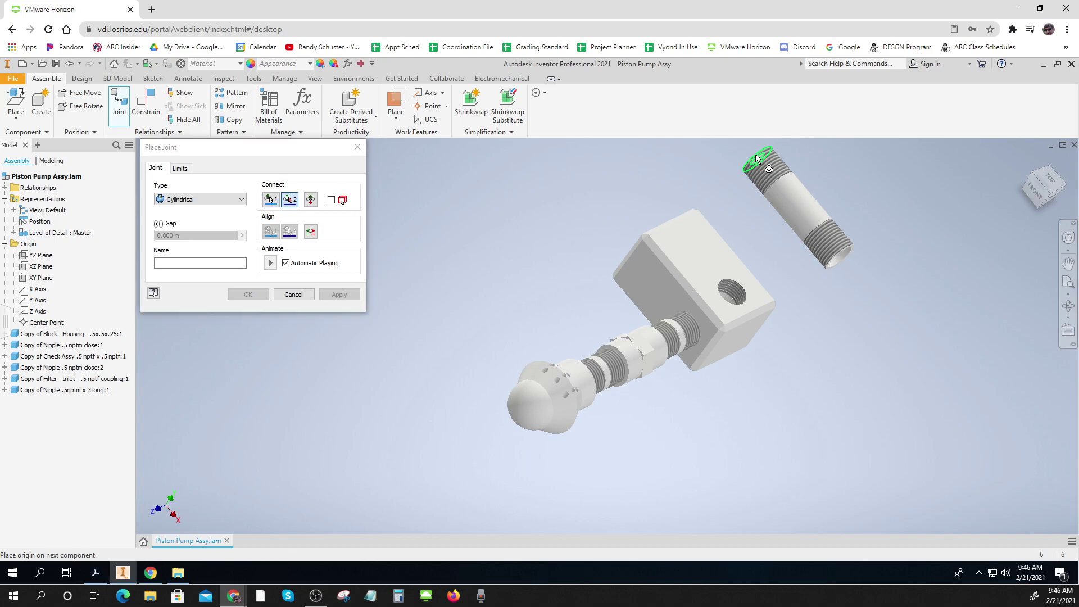
{"action": "left_click", "coordinate": [737, 290]}
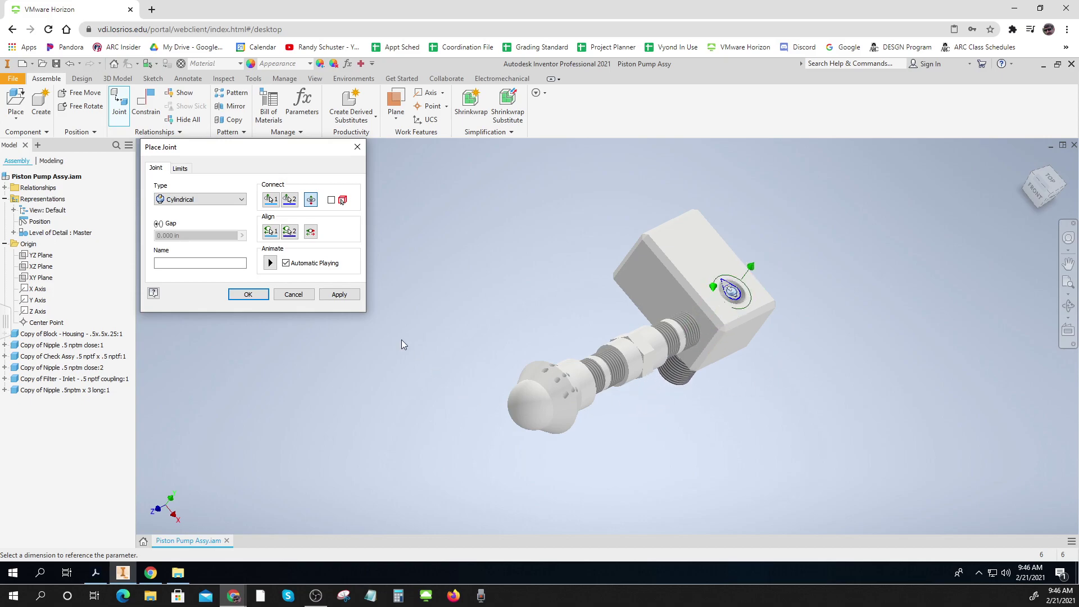
{"action": "left_click", "coordinate": [312, 201]}
{"action": "left_click", "coordinate": [312, 201]}
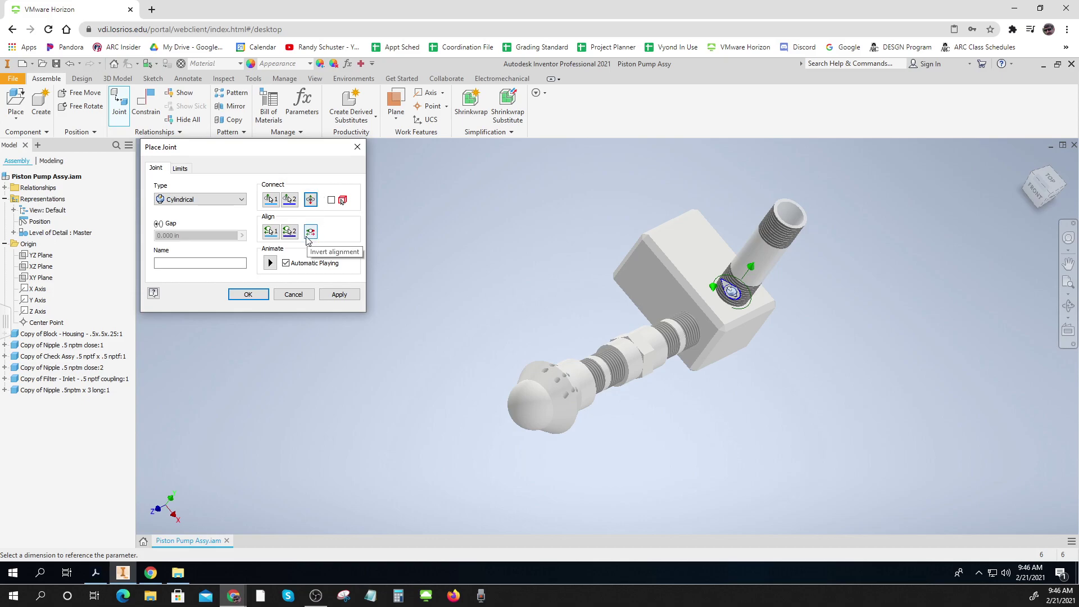
{"action": "left_click", "coordinate": [339, 296]}
{"action": "left_click", "coordinate": [294, 295]}
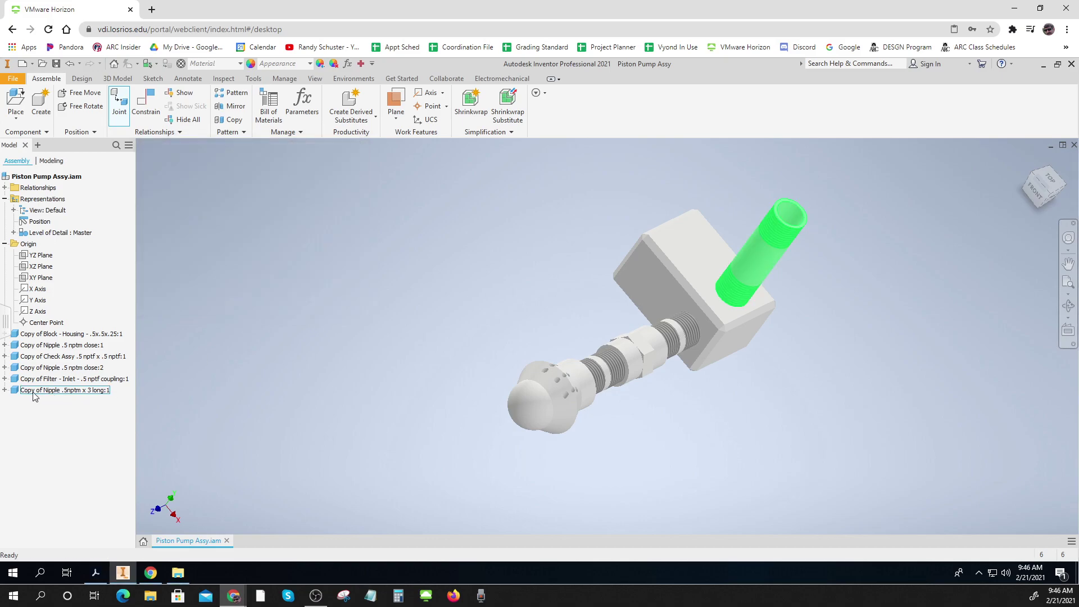
- Set the linear offset of the long nipple's cylindrical joint to -.25 in so it threads into the housing
{"action": "left_click", "coordinate": [5, 390]}
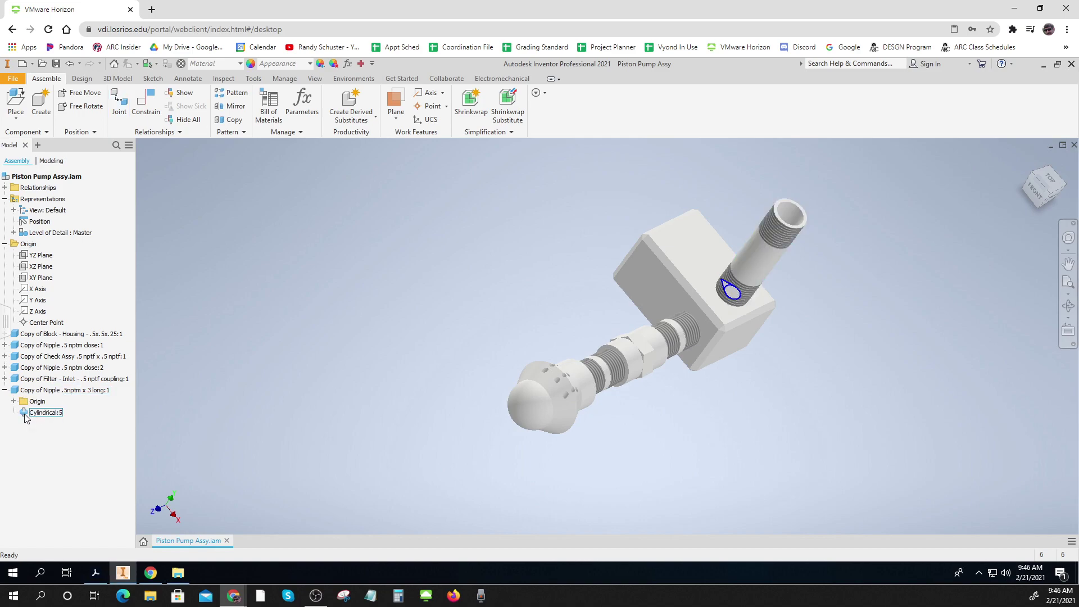
{"action": "double_click", "coordinate": [25, 414]}
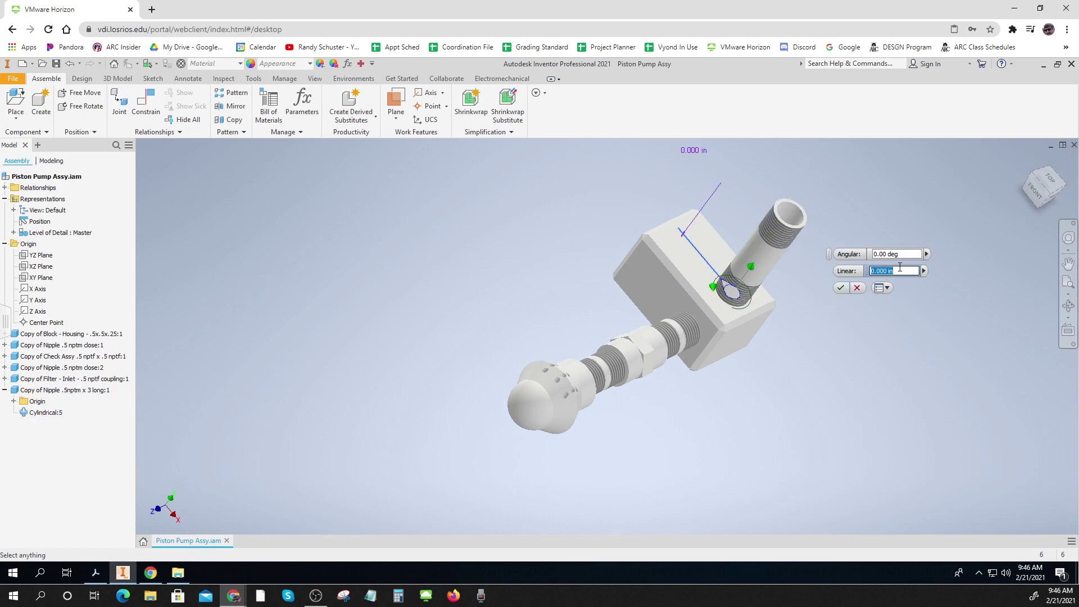
{"action": "type", "text": "-.25"}
{"action": "left_click", "coordinate": [841, 288]}
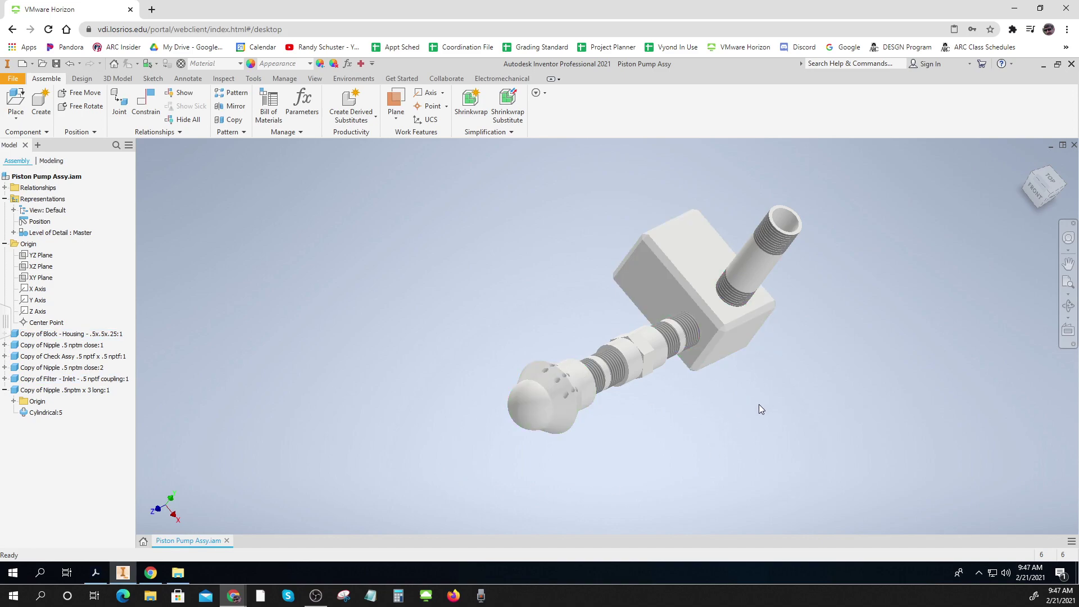
- Place a single instance of Copy of PISTON V2 for .5 pipe piston tube beside the upright long nipple
{"action": "middle_click_drag", "start_coordinate": [734, 403], "coordinate": [653, 376], "text": "shift"}
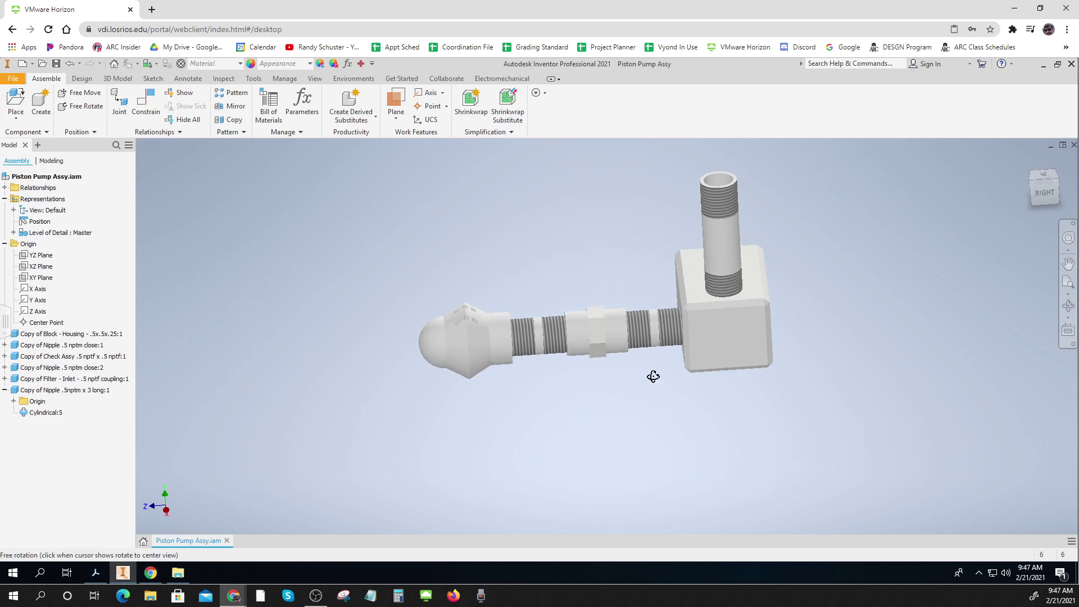
{"action": "left_click_drag", "start_coordinate": [654, 376], "coordinate": [655, 375]}
{"action": "middle_click_drag", "start_coordinate": [661, 378], "coordinate": [664, 385], "text": "shift"}
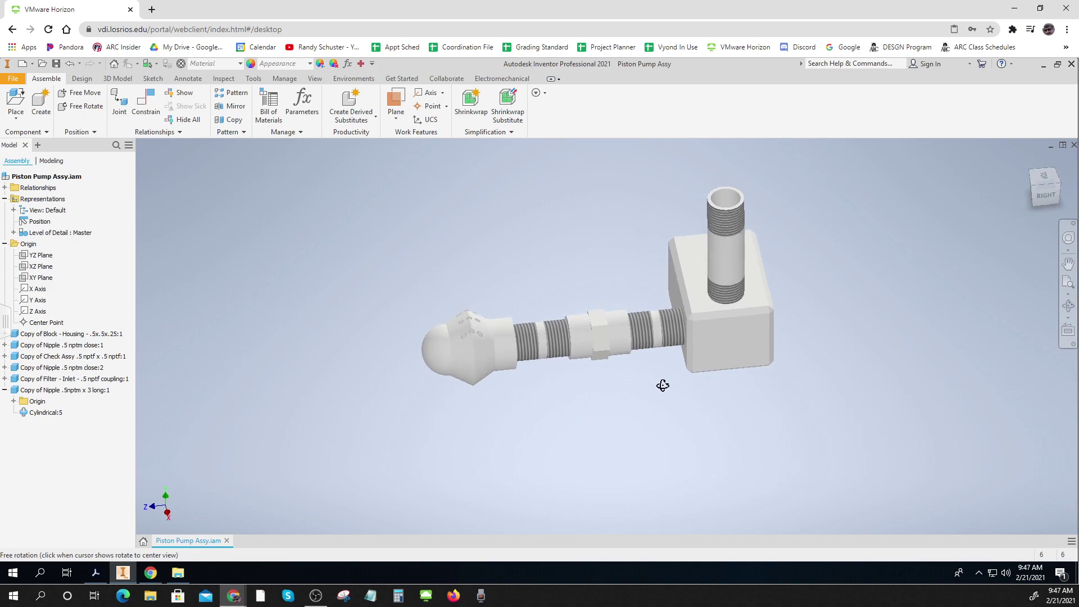
{"action": "middle_click_drag", "start_coordinate": [879, 302], "coordinate": [872, 365]}
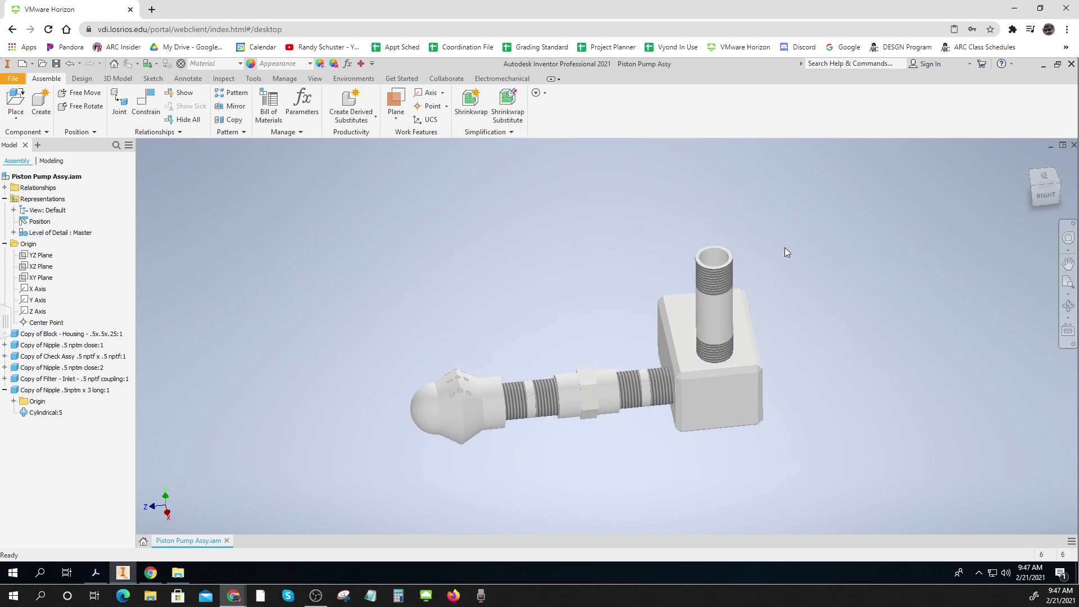
{"action": "left_click", "coordinate": [23, 97]}
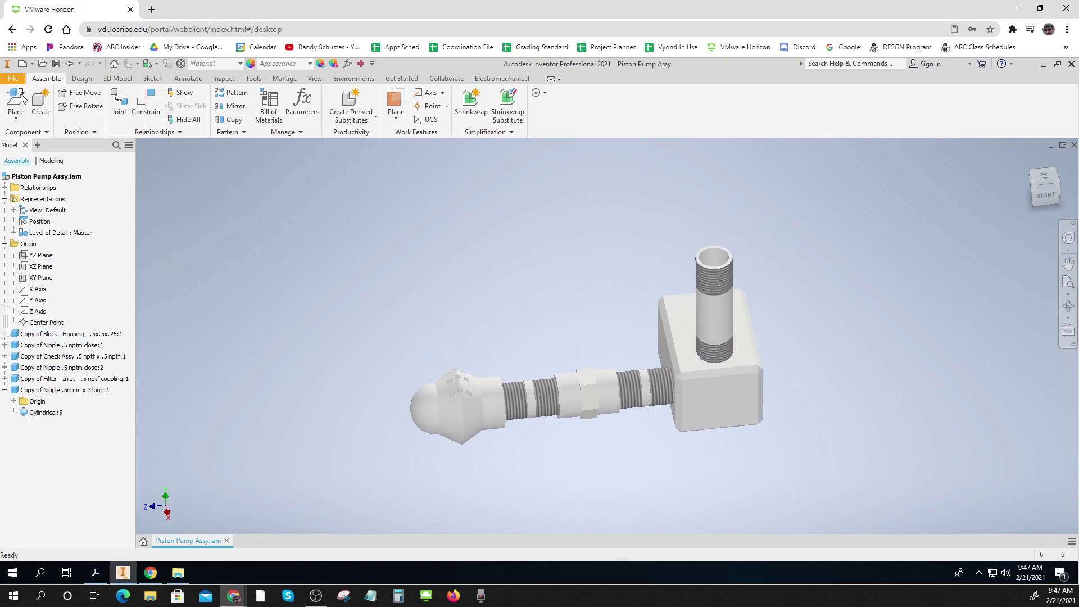
{"action": "left_click_drag", "start_coordinate": [703, 256], "coordinate": [705, 281]}
{"action": "left_click", "coordinate": [556, 293]}
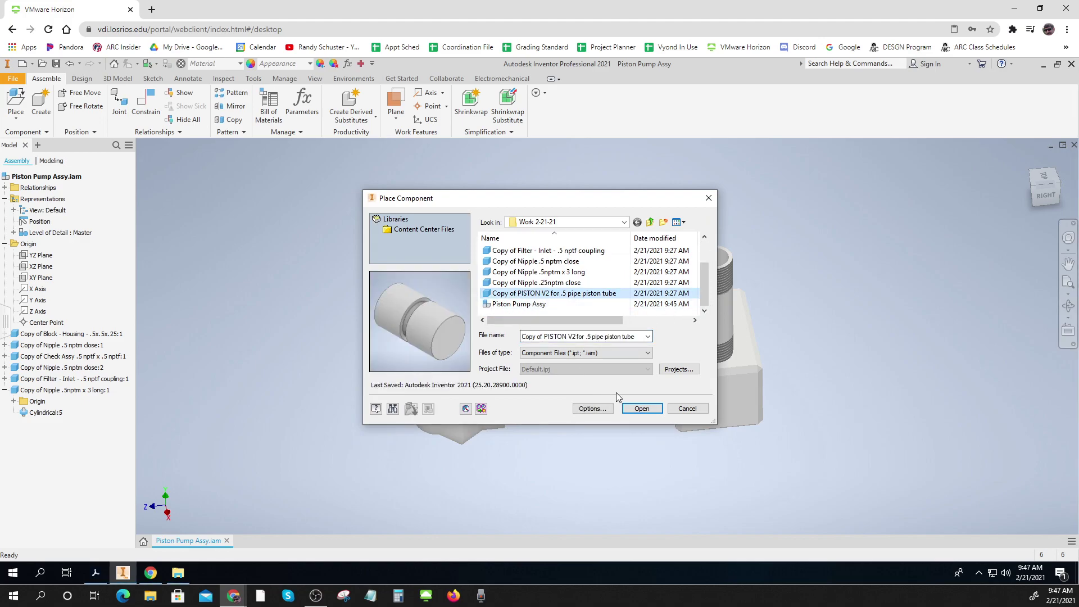
{"action": "left_click", "coordinate": [643, 409]}
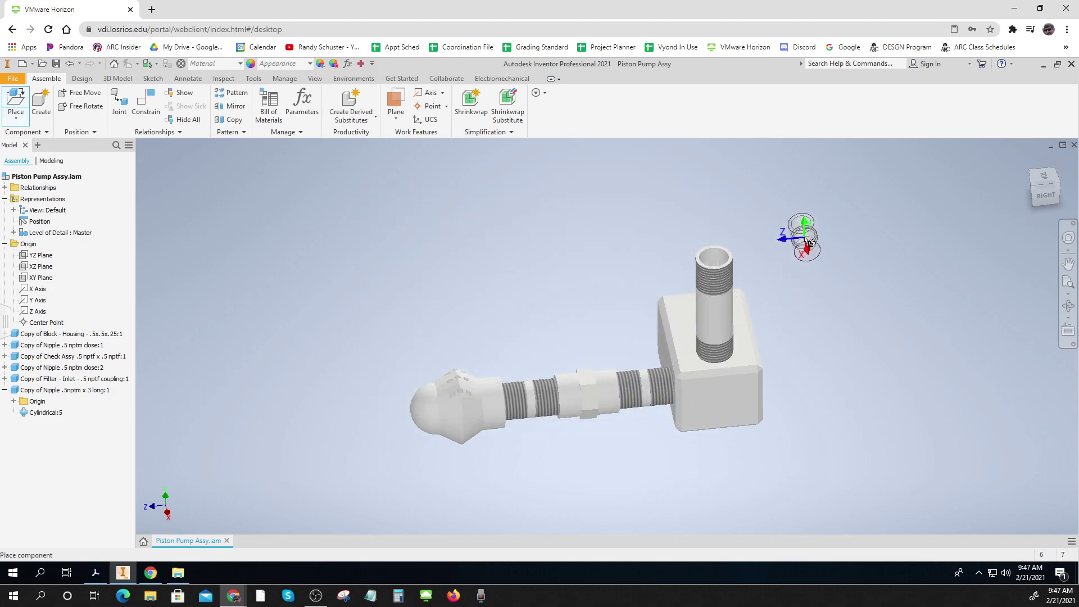
{"action": "left_click", "coordinate": [809, 243]}
{"action": "right_click", "coordinate": [808, 241]}
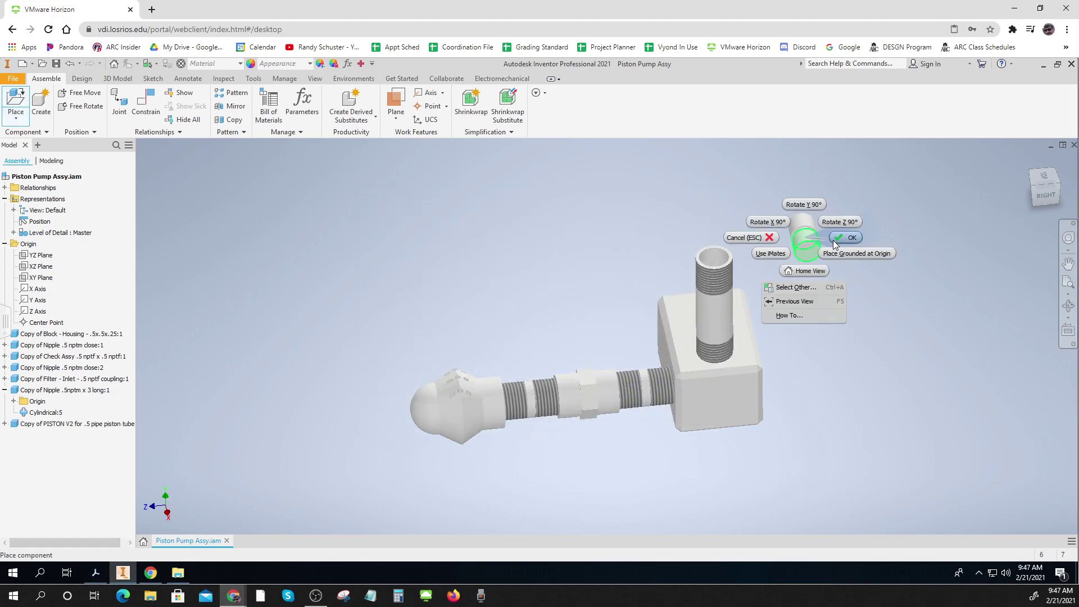
{"action": "left_click", "coordinate": [835, 243]}
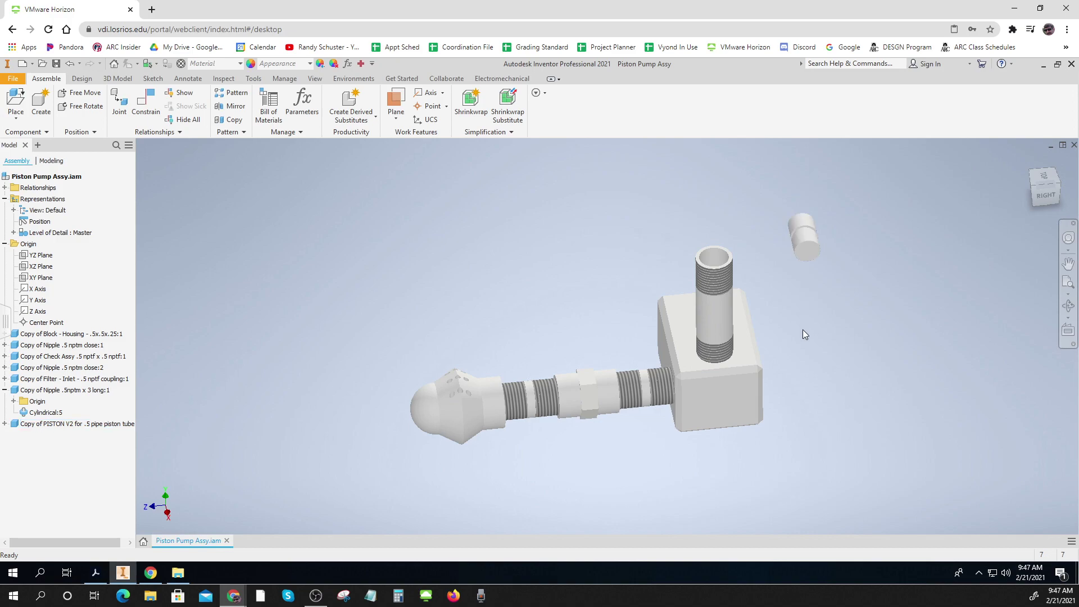
- Join the piston's end face centre to the middle of the long nipple's body with a Cylindrical joint so it sits inside the tube
{"action": "middle_click_drag", "start_coordinate": [803, 332], "coordinate": [766, 286], "text": "shift"}
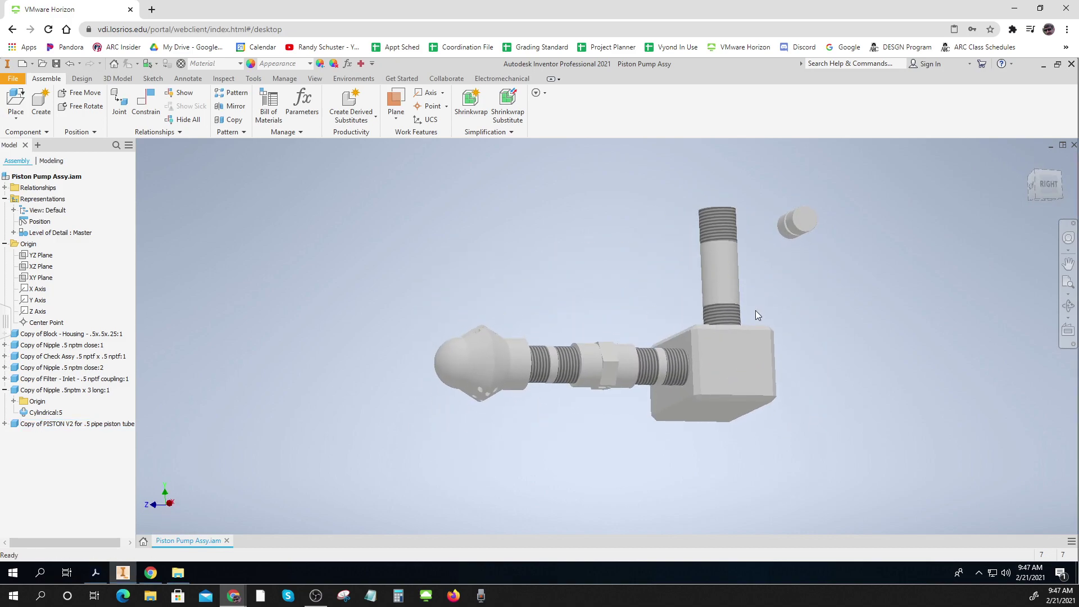
{"action": "key", "text": "ctrl"}
{"action": "key", "text": "ctrl"}
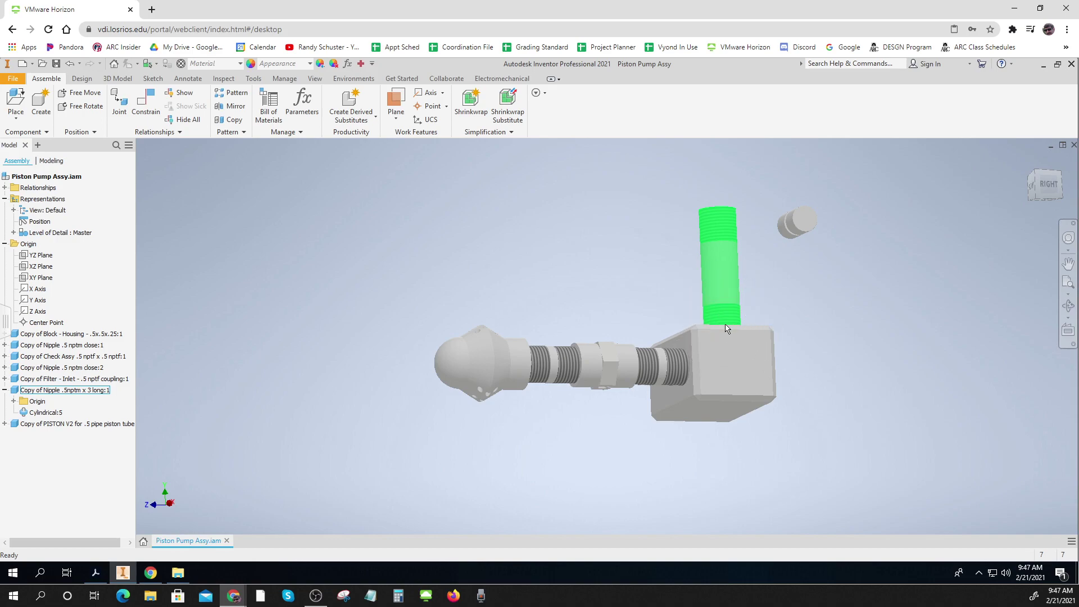
{"action": "key", "text": "ctrl"}
{"action": "middle_click_drag", "start_coordinate": [791, 315], "coordinate": [798, 359], "text": "shift"}
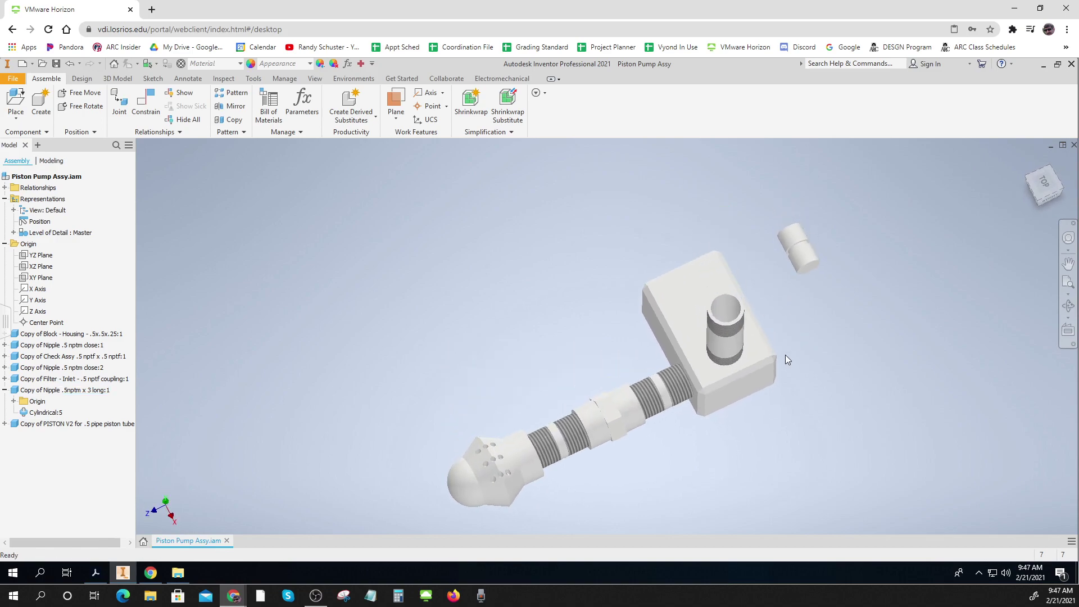
{"action": "left_click", "coordinate": [121, 104]}
{"action": "left_click", "coordinate": [181, 199]}
{"action": "left_click", "coordinate": [180, 246]}
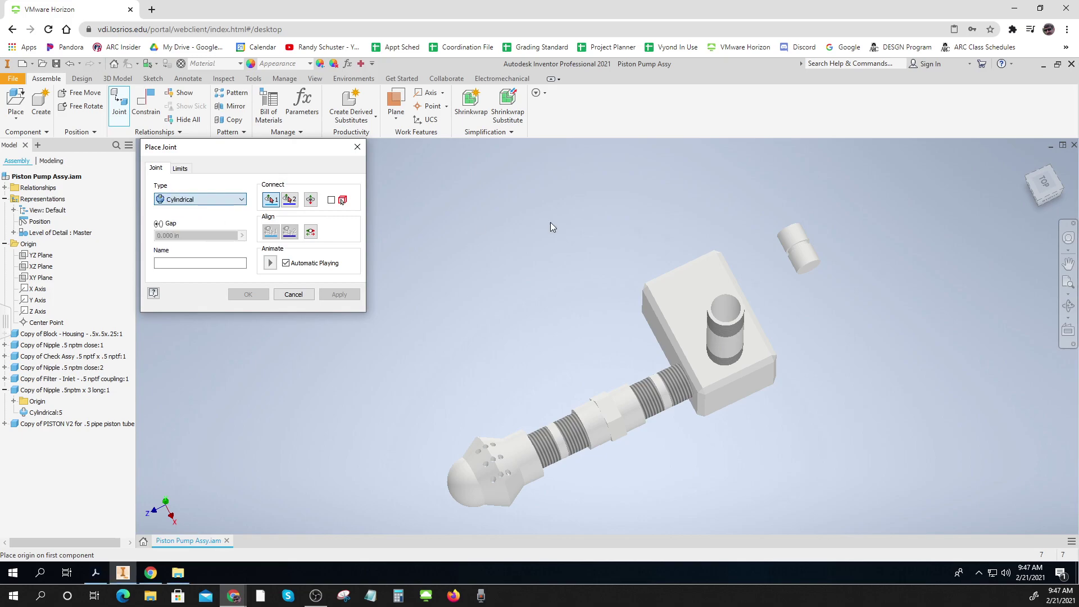
{"action": "left_click", "coordinate": [790, 236]}
{"action": "middle_click_drag", "start_coordinate": [834, 326], "coordinate": [808, 273], "text": "shift"}
{"action": "left_click", "coordinate": [717, 274]}
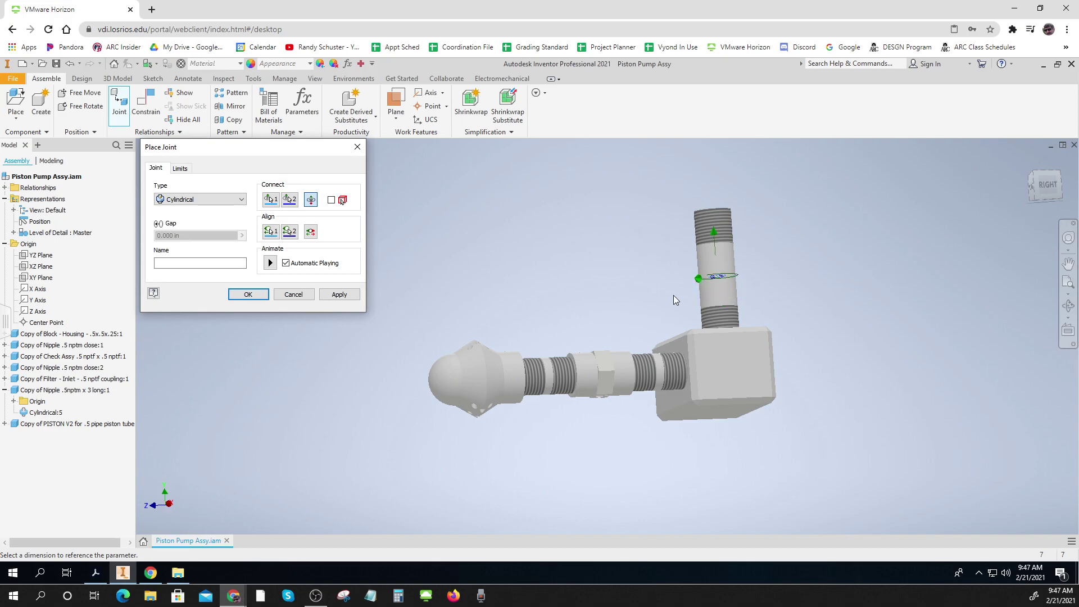
{"action": "left_click", "coordinate": [339, 295]}
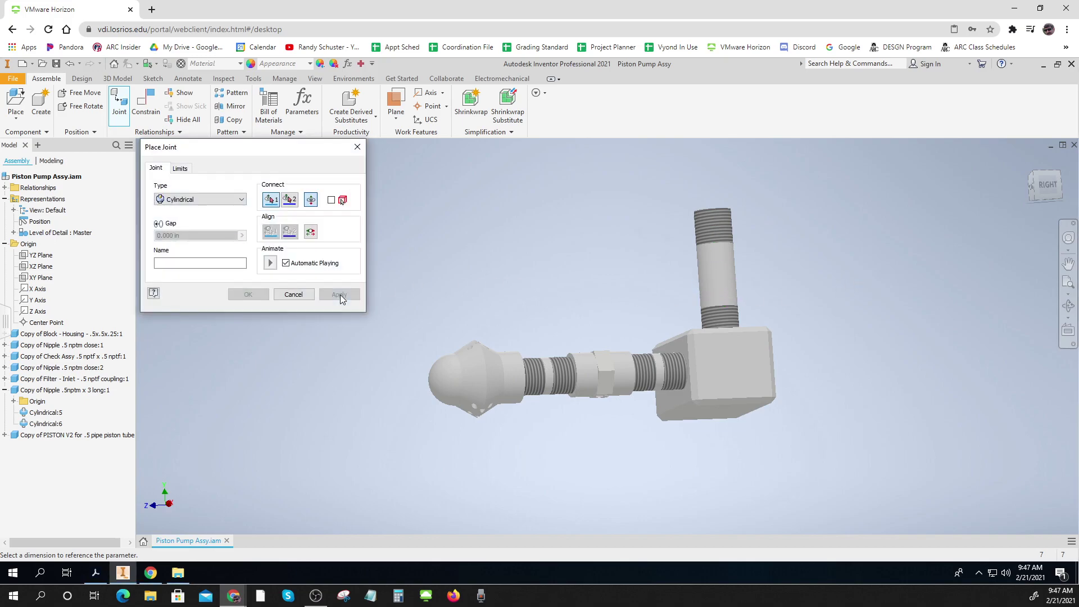
{"action": "left_click", "coordinate": [293, 295]}
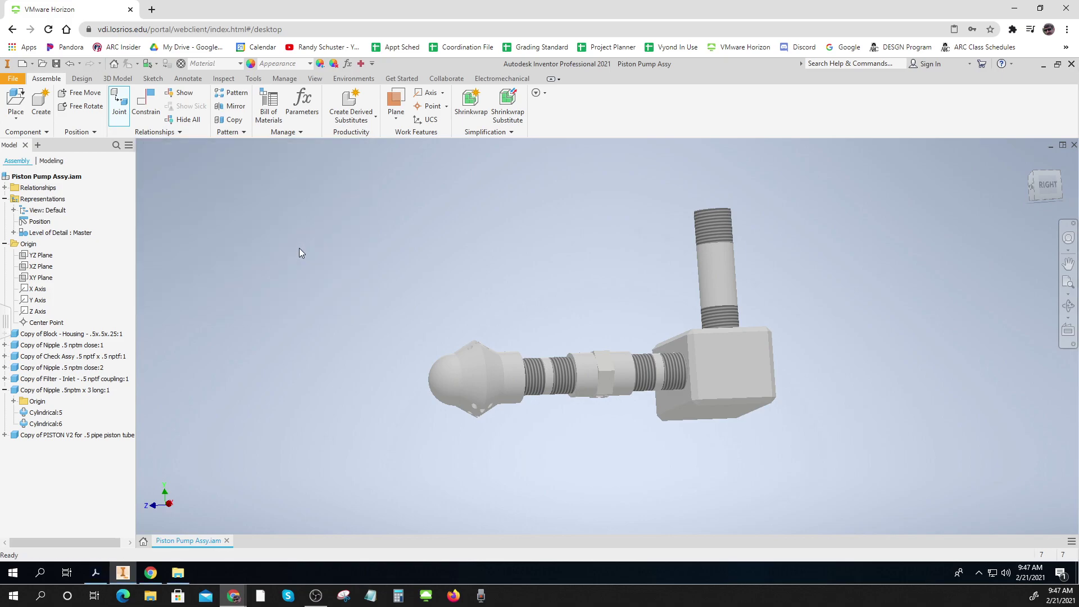
- Show the assembly as Wireframe with Hidden Edges and examine how the piston sits inside the upright long nipple
{"action": "left_click", "coordinate": [319, 78]}
{"action": "left_click", "coordinate": [216, 125]}
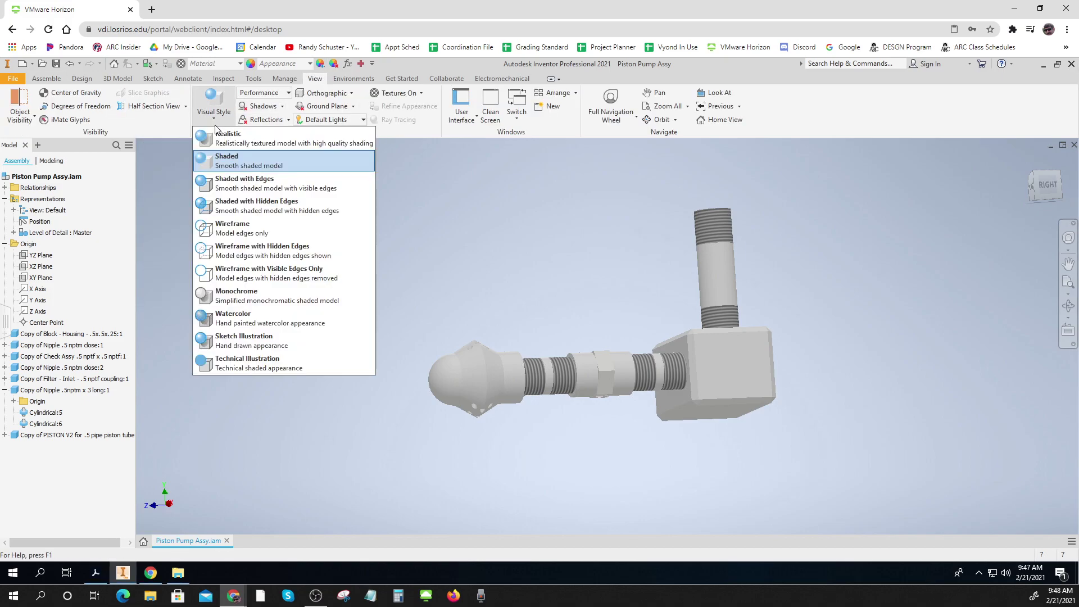
{"action": "left_click", "coordinate": [250, 253]}
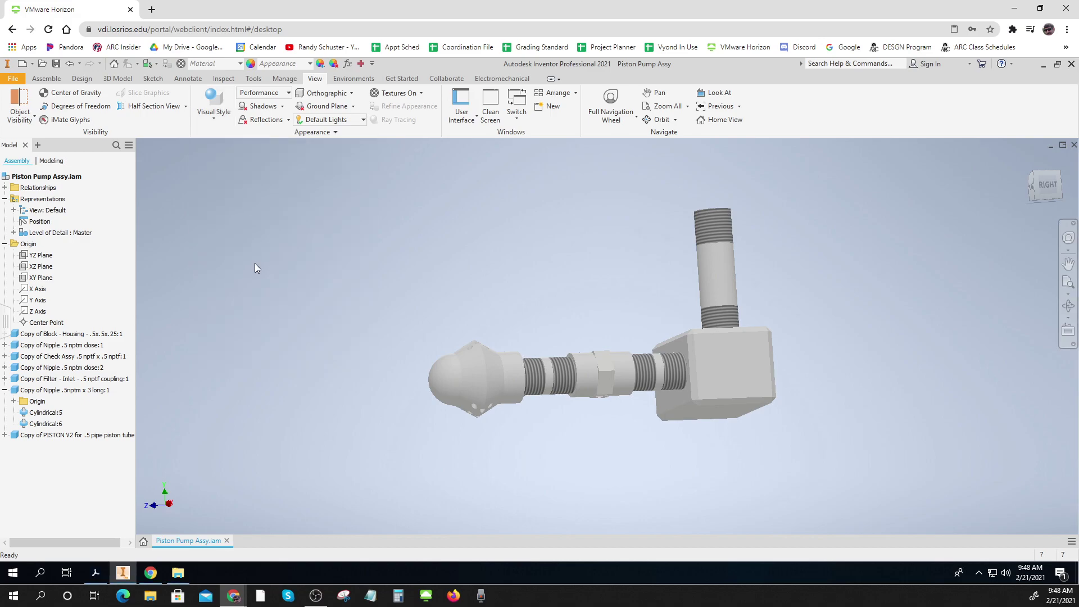
{"action": "scroll", "coordinate": [727, 287], "scroll_direction": "up", "scroll_amount": 5}
{"action": "middle_click_drag", "start_coordinate": [720, 269], "coordinate": [708, 373]}
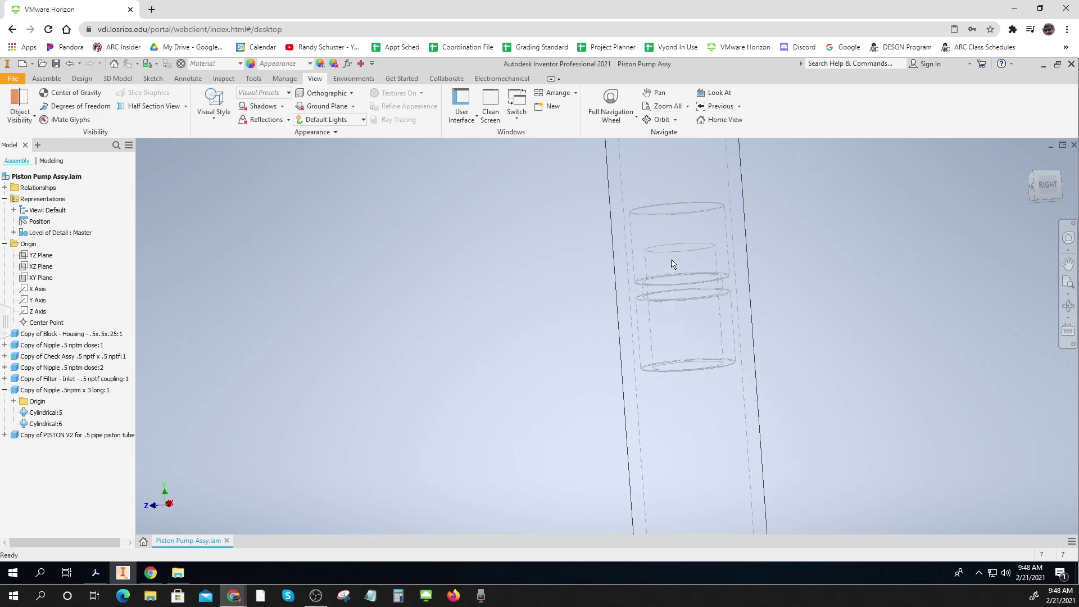
{"action": "scroll", "coordinate": [695, 416], "scroll_direction": "up", "scroll_amount": 1}
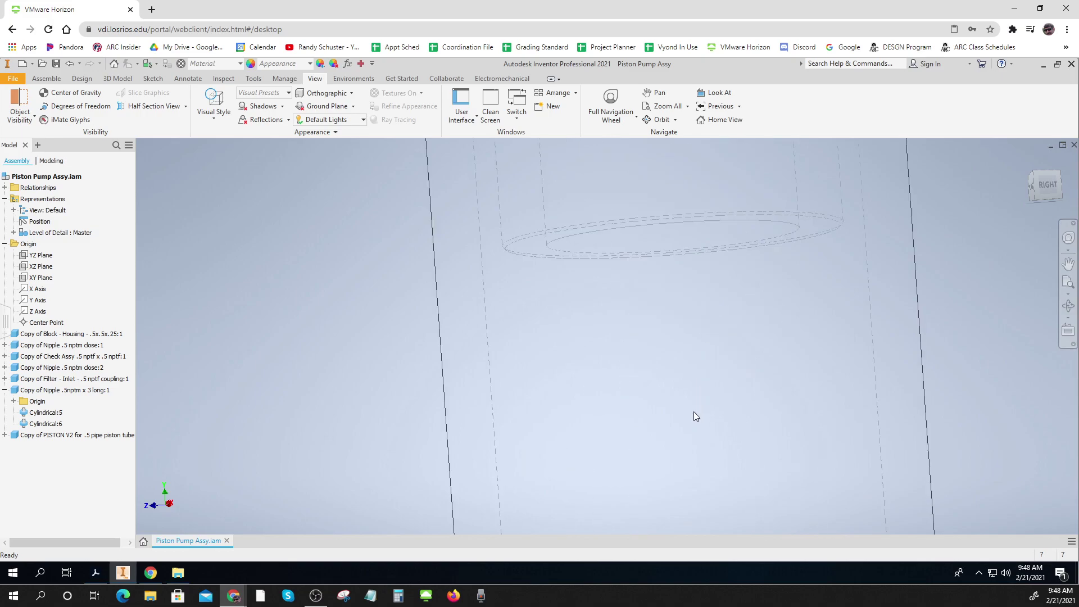
{"action": "scroll", "coordinate": [695, 416], "scroll_direction": "down", "scroll_amount": 4}
{"action": "middle_click_drag", "start_coordinate": [693, 413], "coordinate": [664, 407]}
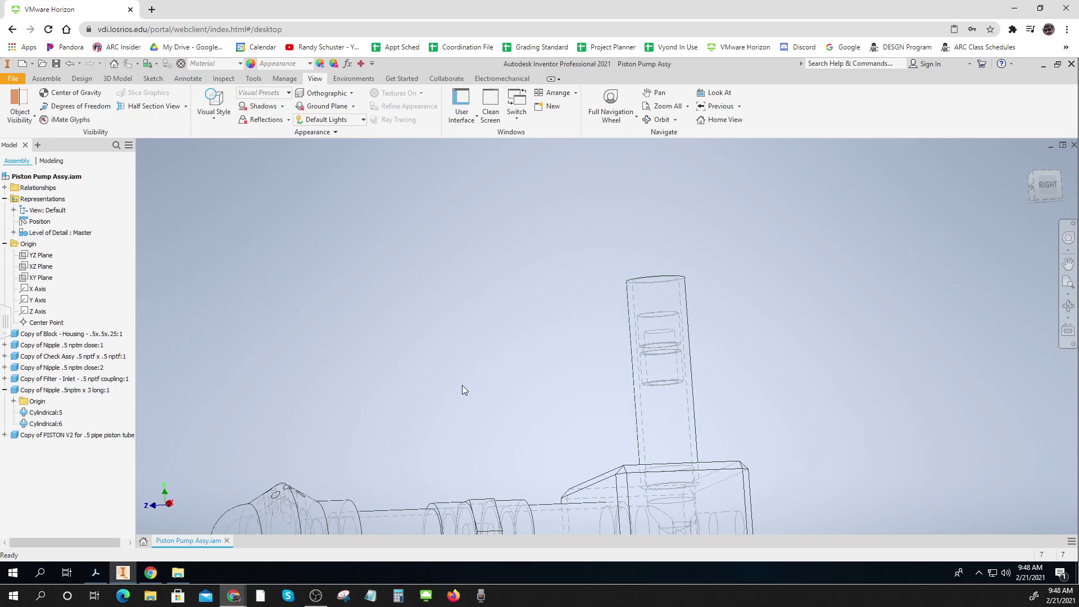
- Set the visual style to Shaded with Edges and collapse the 3 in long nipple's entry in the model browser
{"action": "left_click", "coordinate": [215, 117]}
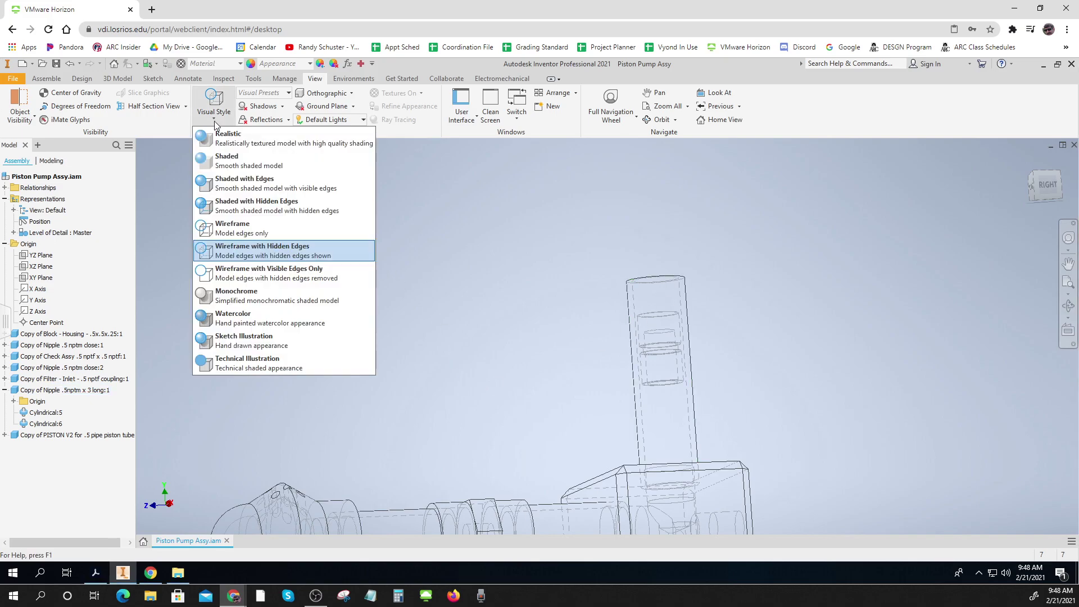
{"action": "left_click", "coordinate": [244, 183]}
{"action": "scroll", "coordinate": [415, 325], "scroll_direction": "down", "scroll_amount": 5}
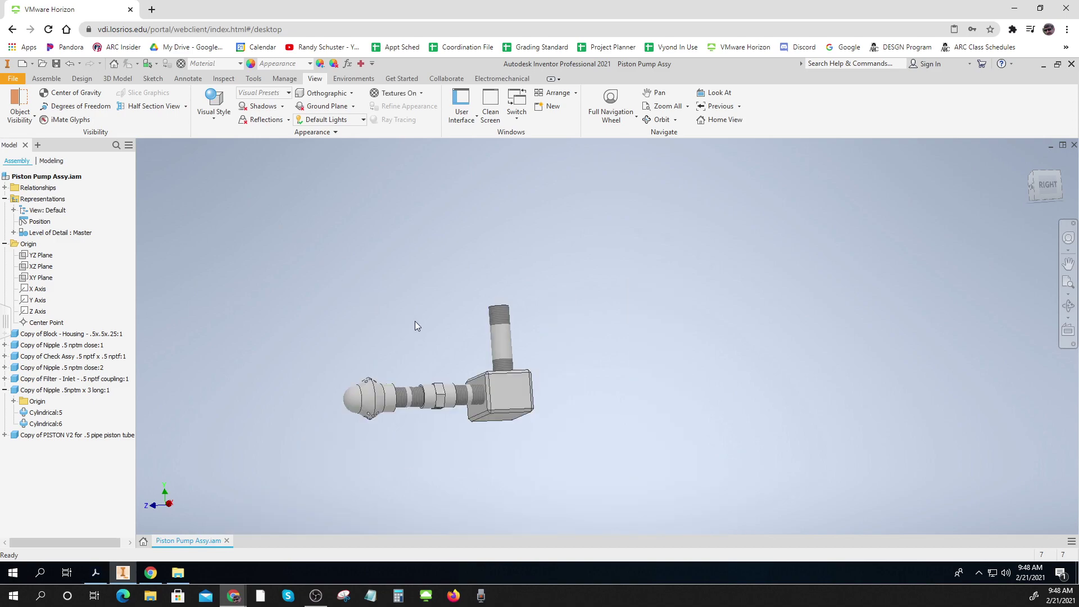
{"action": "mouse_move", "coordinate": [626, 359]}
{"action": "middle_mouse_down", "text": "shift"}
{"action": "mouse_move", "coordinate": [612, 438]}
{"action": "mouse_move", "coordinate": [621, 440]}
{"action": "mouse_move", "coordinate": [644, 365]}
{"action": "middle_mouse_up", "text": "shift"}
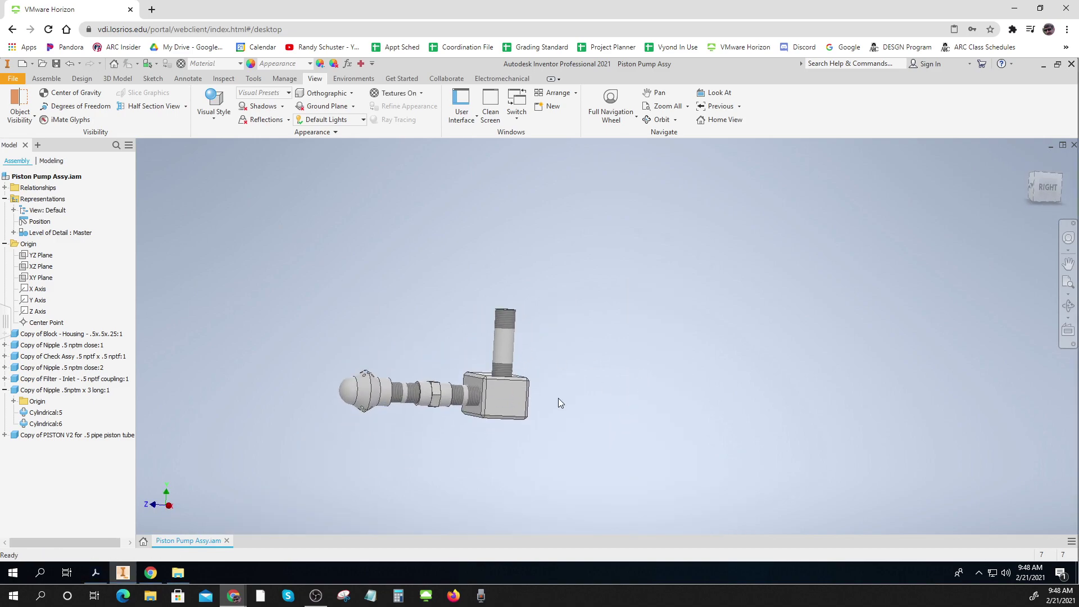
{"action": "left_click", "coordinate": [5, 390]}
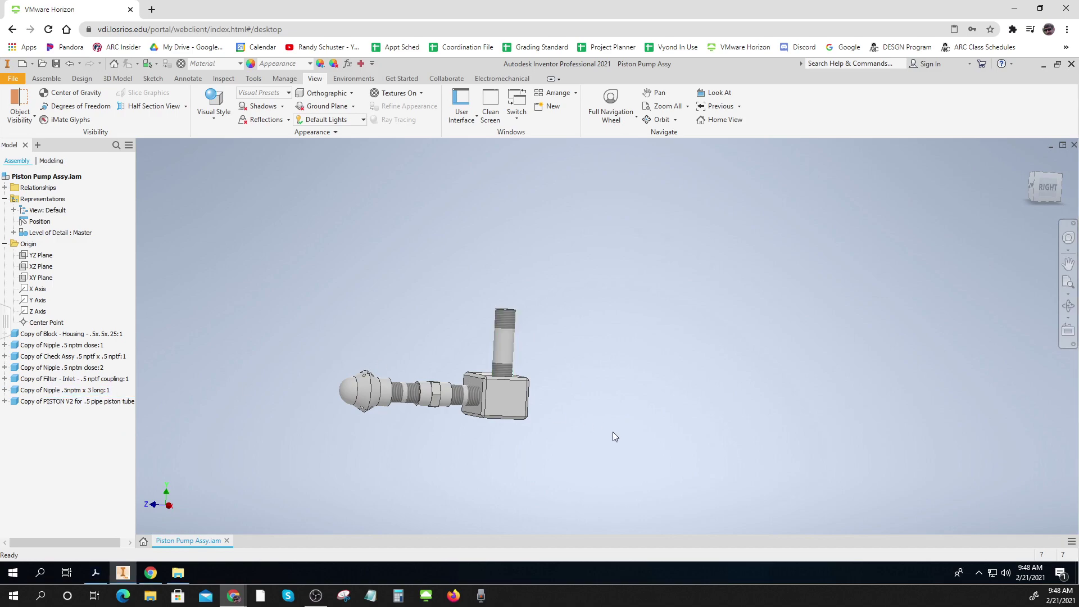
- Place a single instance of Copy of Nipple .25nptm close beside the housing's free side hole
{"action": "middle_click_drag", "start_coordinate": [620, 438], "coordinate": [562, 441], "text": "shift"}
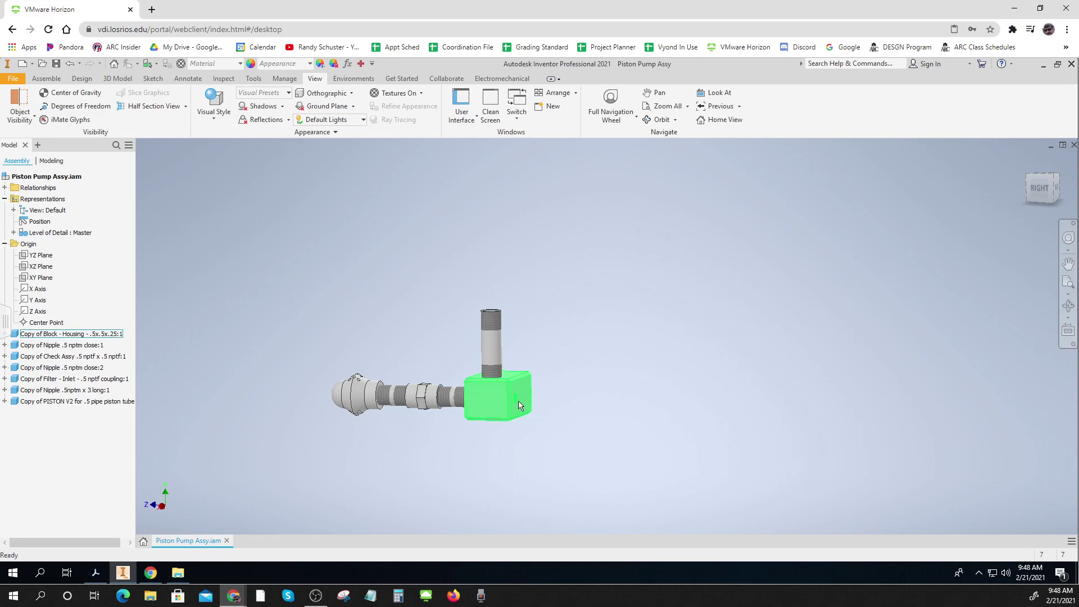
{"action": "left_click", "coordinate": [45, 78]}
{"action": "left_click", "coordinate": [17, 101]}
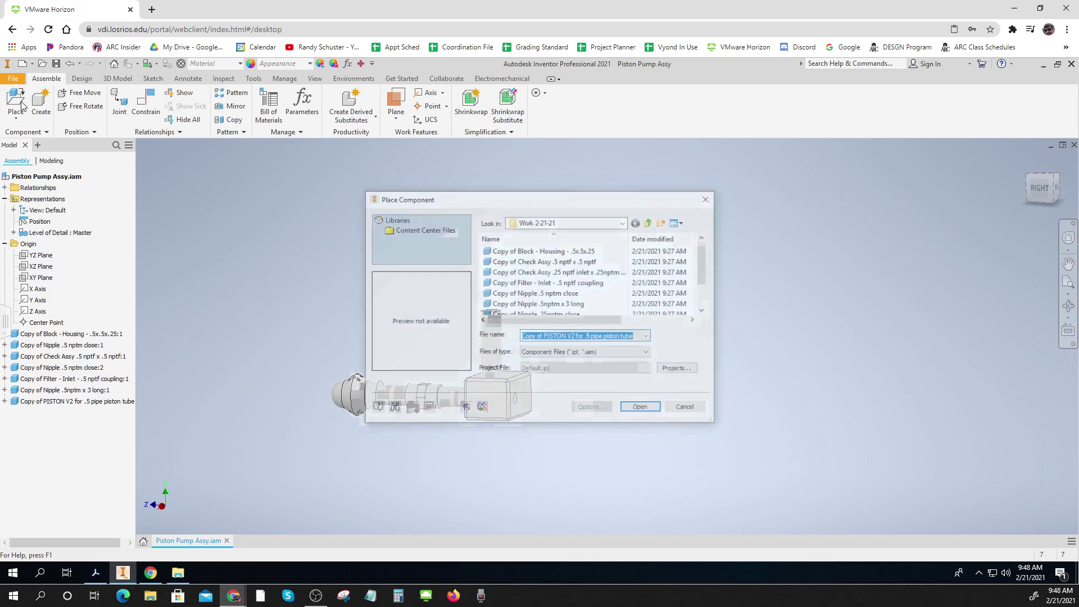
{"action": "left_click_drag", "start_coordinate": [706, 260], "coordinate": [707, 272]}
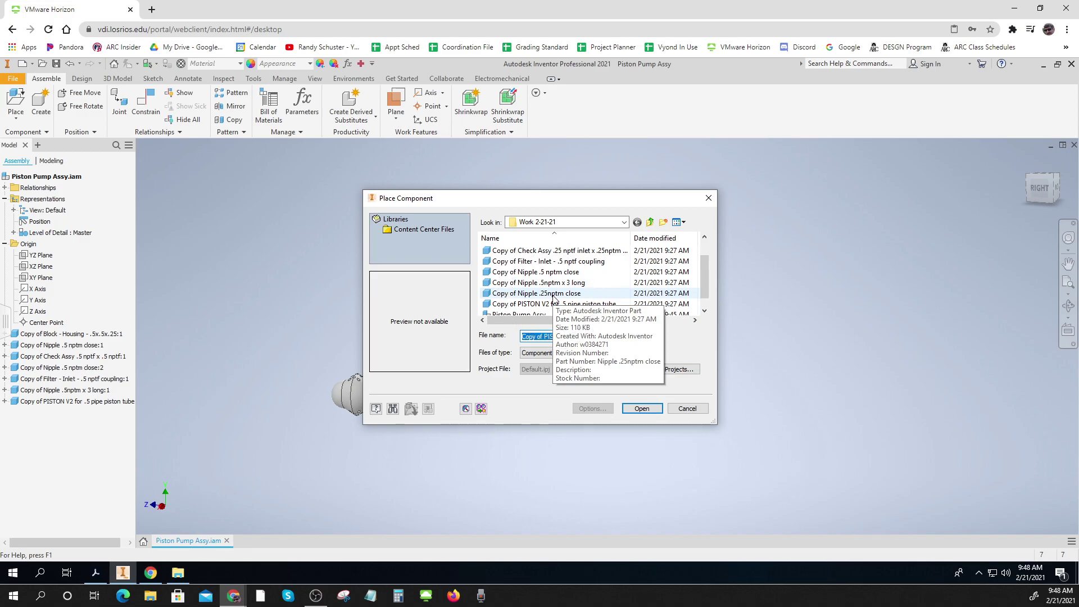
{"action": "left_click", "coordinate": [554, 295]}
{"action": "left_click", "coordinate": [641, 409]}
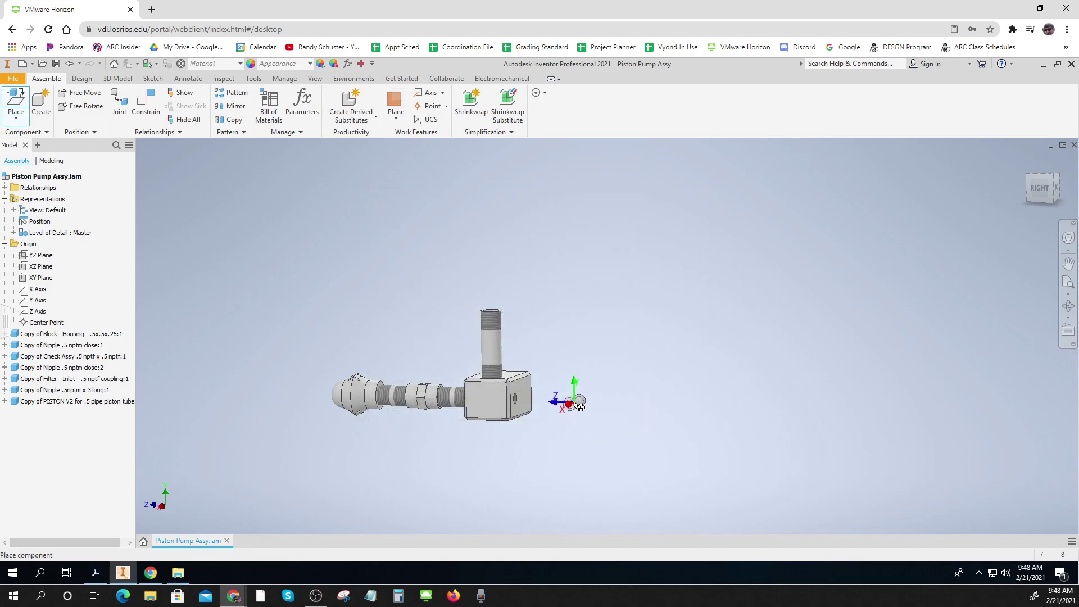
{"action": "left_click", "coordinate": [579, 405]}
{"action": "right_click", "coordinate": [575, 403]}
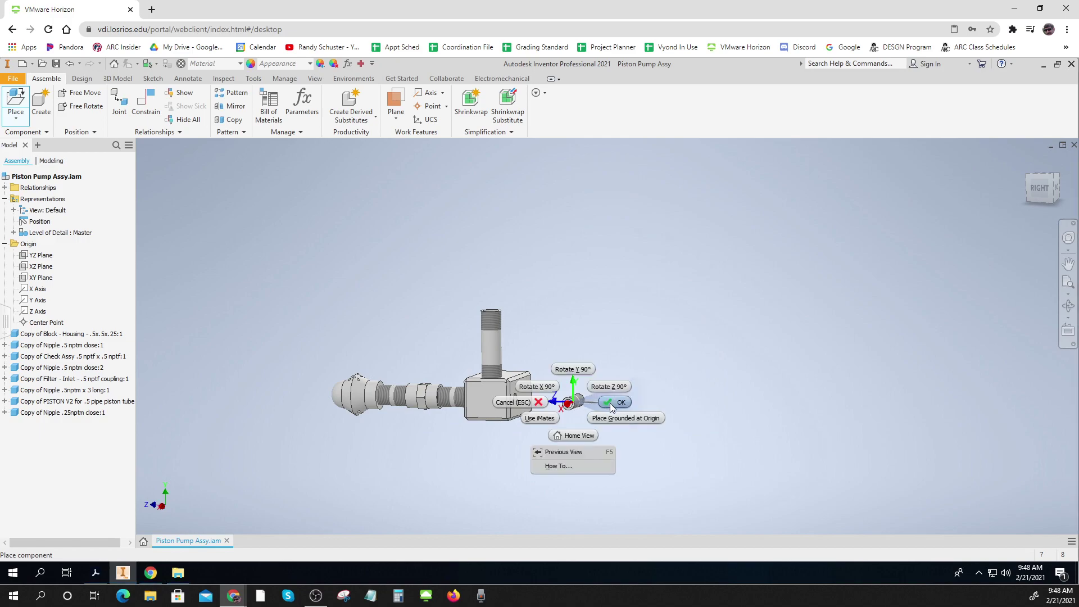
{"action": "left_click", "coordinate": [611, 404]}
- Join one end of the .25nptm close nipple to the housing's side hole with a Cylindrical joint, flipped so the nipple points outward
{"action": "middle_click_drag", "start_coordinate": [589, 420], "coordinate": [619, 458], "text": "shift"}
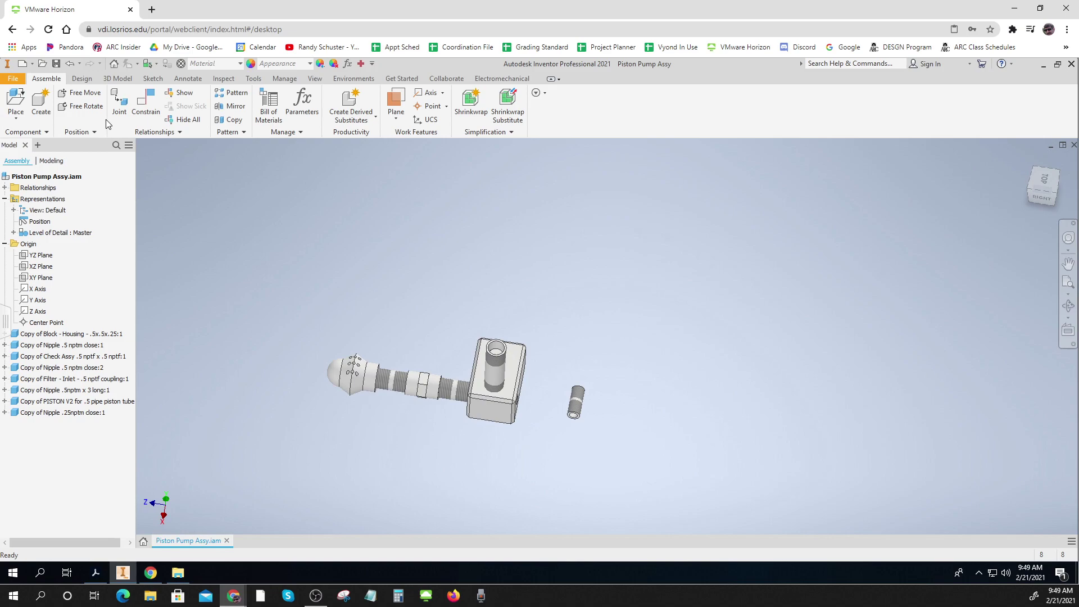
{"action": "left_click", "coordinate": [119, 104]}
{"action": "left_click", "coordinate": [189, 200]}
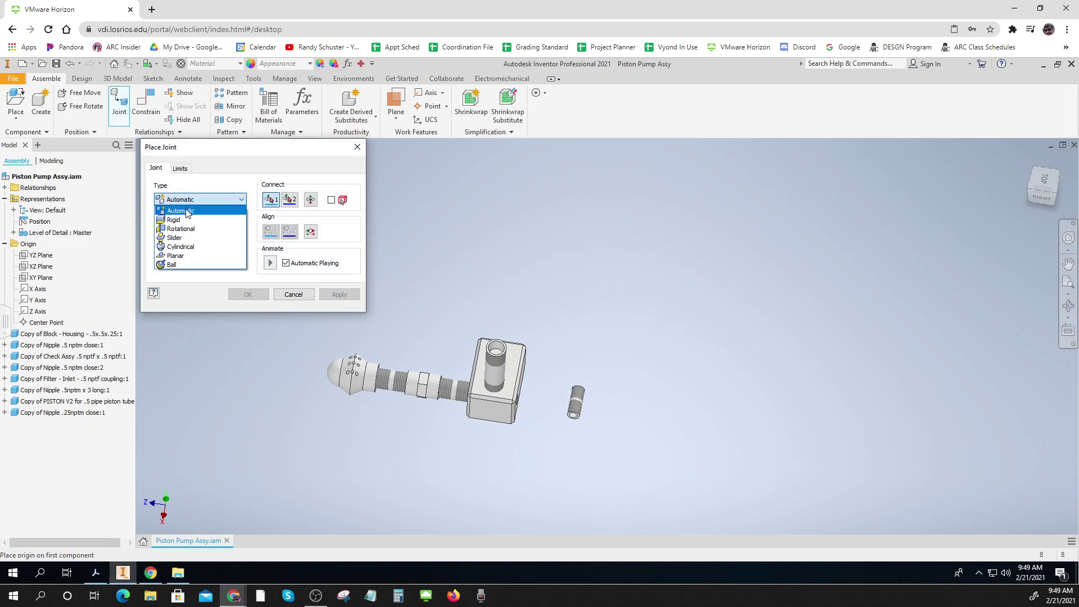
{"action": "left_click", "coordinate": [180, 247]}
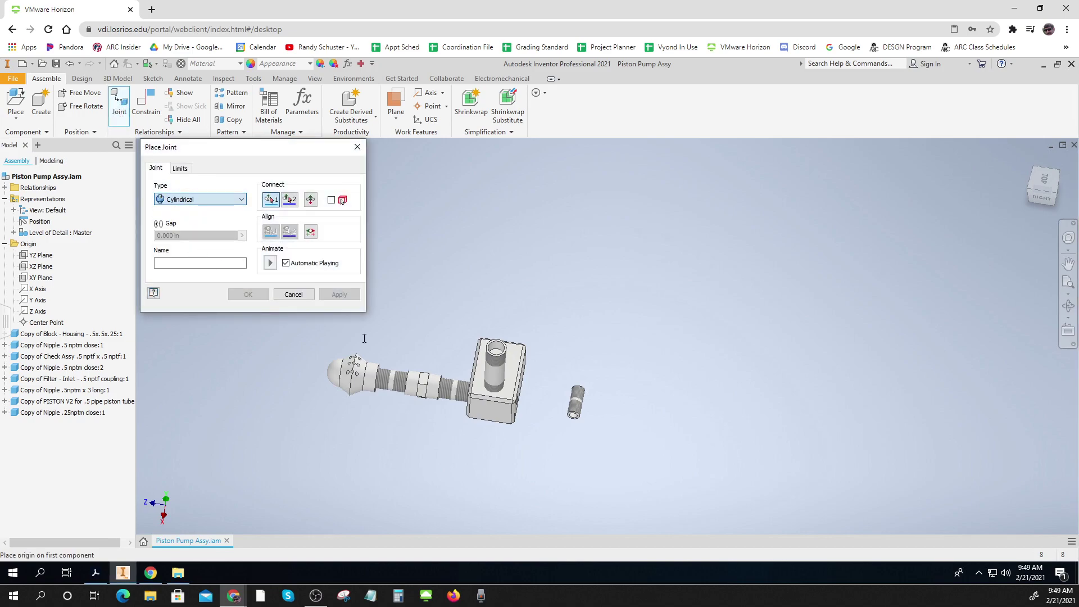
{"action": "left_click", "coordinate": [574, 418]}
{"action": "middle_click_drag", "start_coordinate": [536, 457], "coordinate": [482, 428], "text": "shift"}
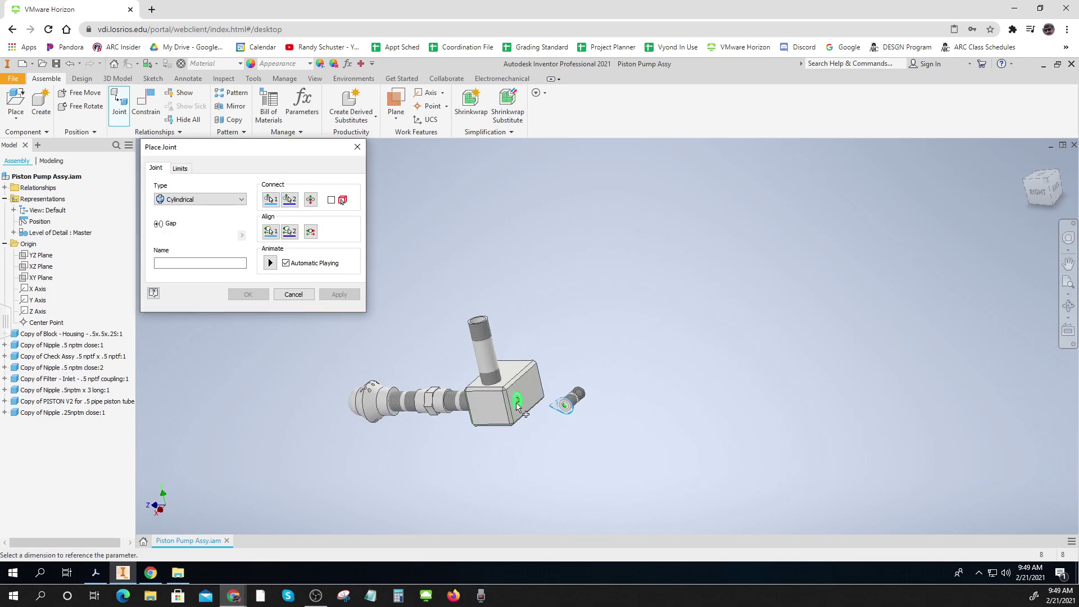
{"action": "left_click", "coordinate": [518, 403]}
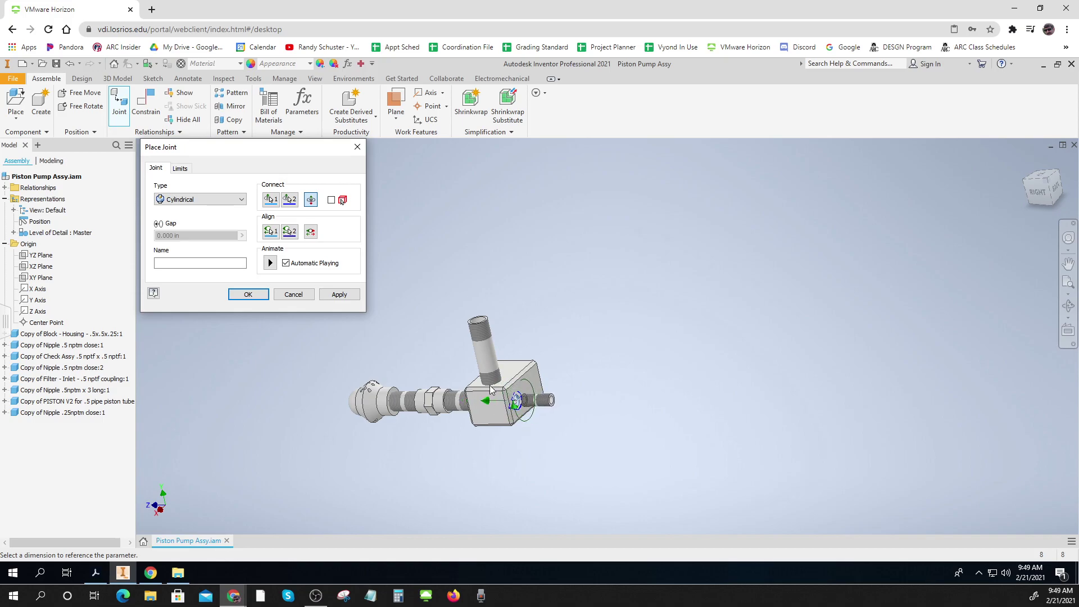
{"action": "left_click", "coordinate": [339, 294]}
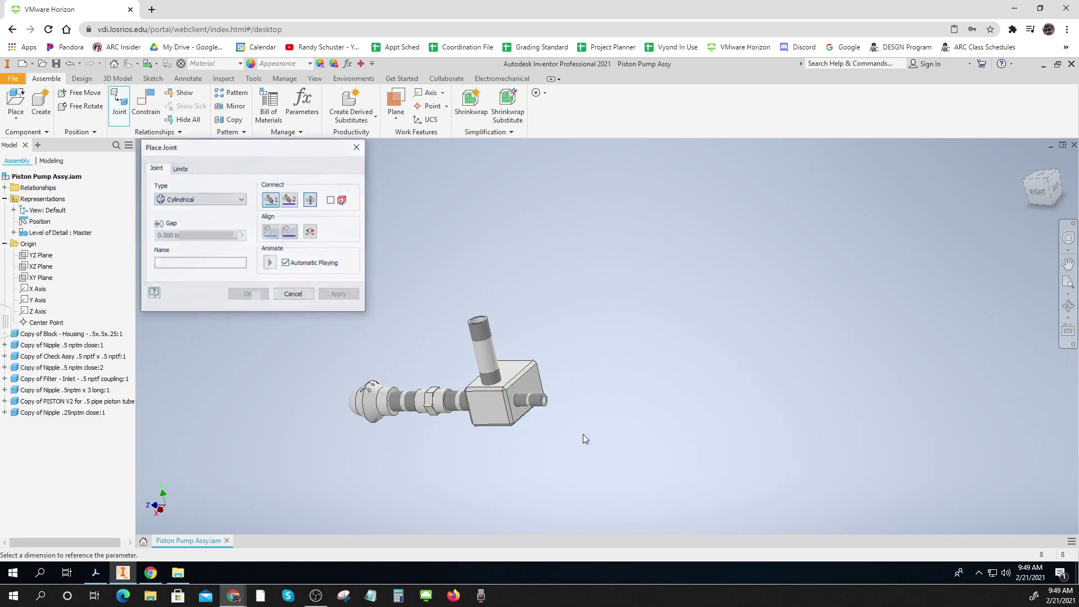
{"action": "left_click", "coordinate": [293, 294]}
- Set the linear offset of the .25nptm nipple's cylindrical joint to .25 in so it threads into the housing
{"action": "scroll", "coordinate": [510, 399], "scroll_direction": "down", "scroll_amount": 2}
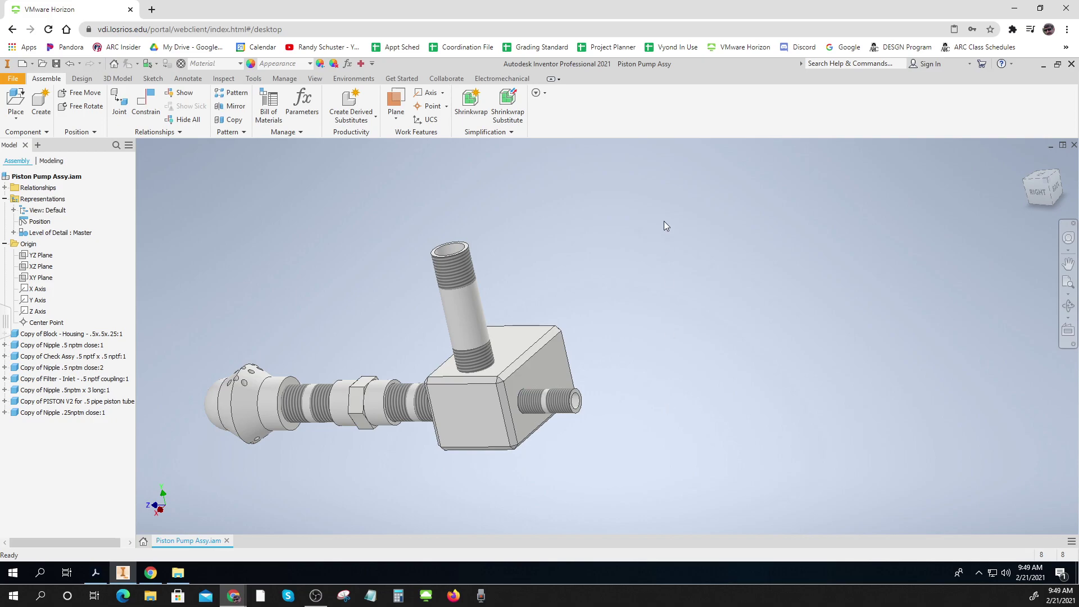
{"action": "left_click", "coordinate": [4, 413]}
{"action": "double_click", "coordinate": [45, 435]}
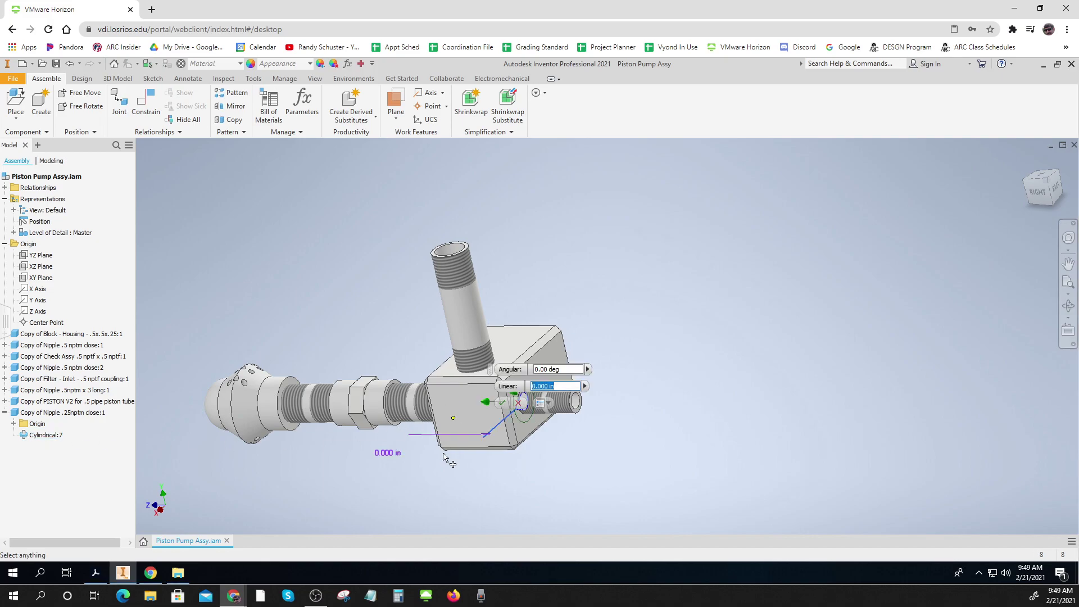
{"action": "middle_click_drag", "start_coordinate": [582, 480], "coordinate": [458, 494]}
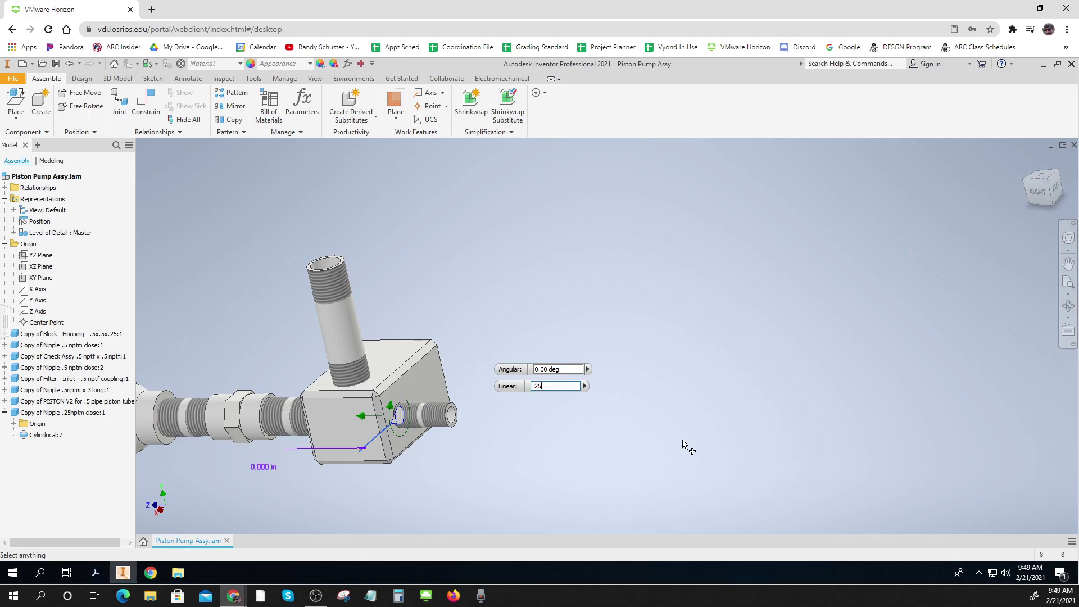
{"action": "key", "text": "Return"}
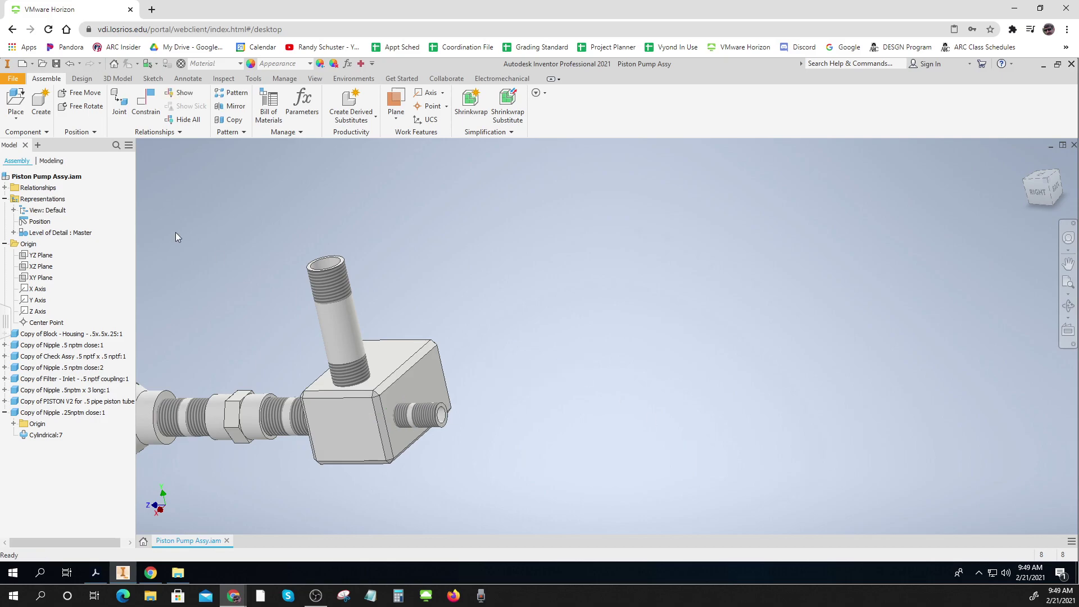
{"action": "left_click", "coordinate": [16, 103]}
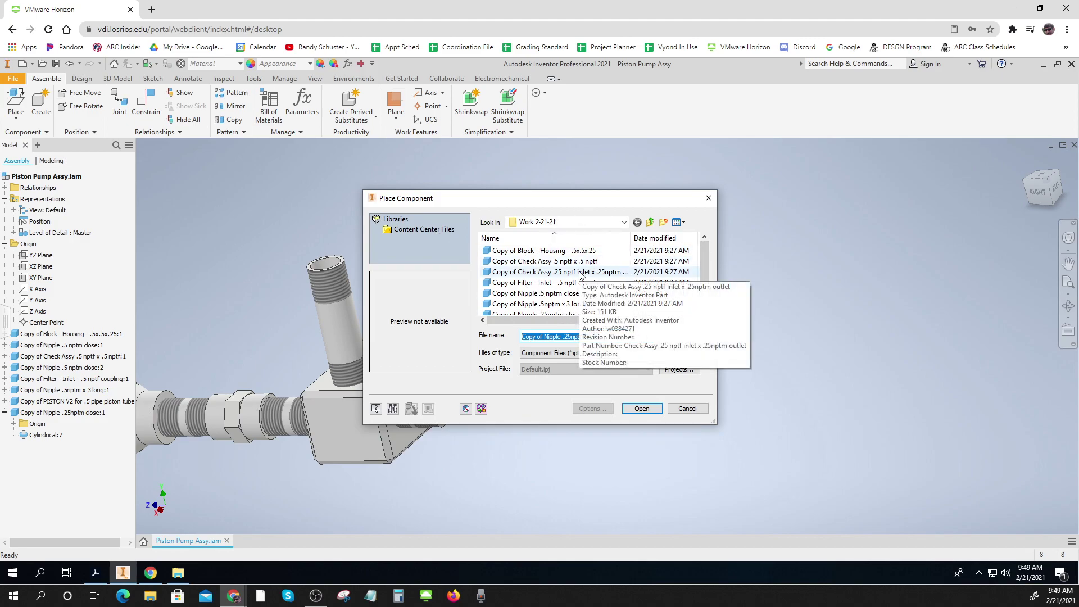
{"action": "left_click", "coordinate": [640, 409]}
{"action": "left_click", "coordinate": [534, 414]}
{"action": "key", "text": "Escape"}
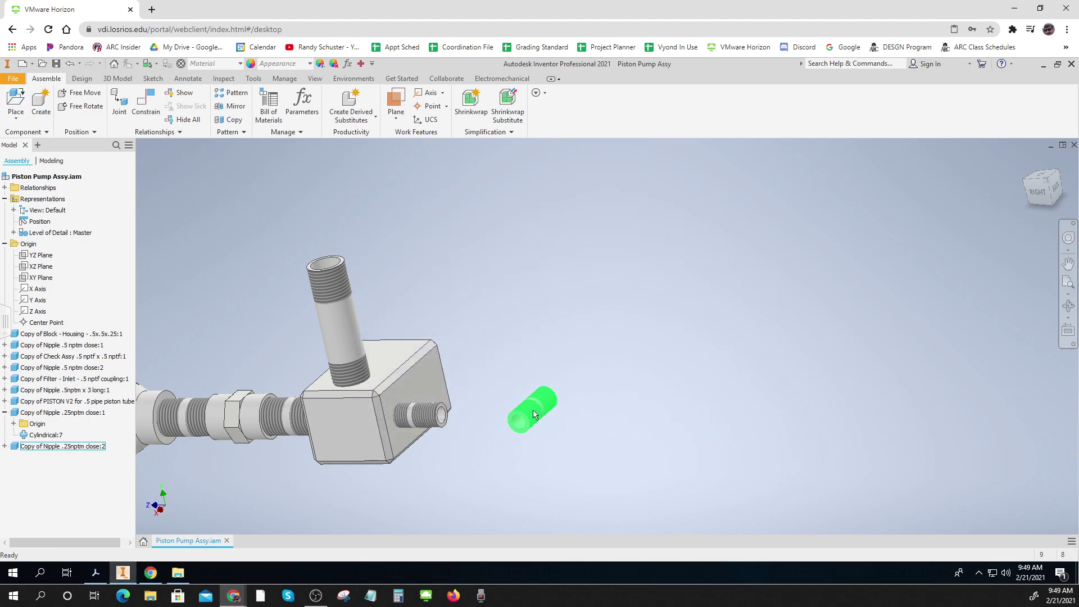
{"action": "left_click", "coordinate": [372, 486]}
{"action": "key", "text": "ctrl+z"}
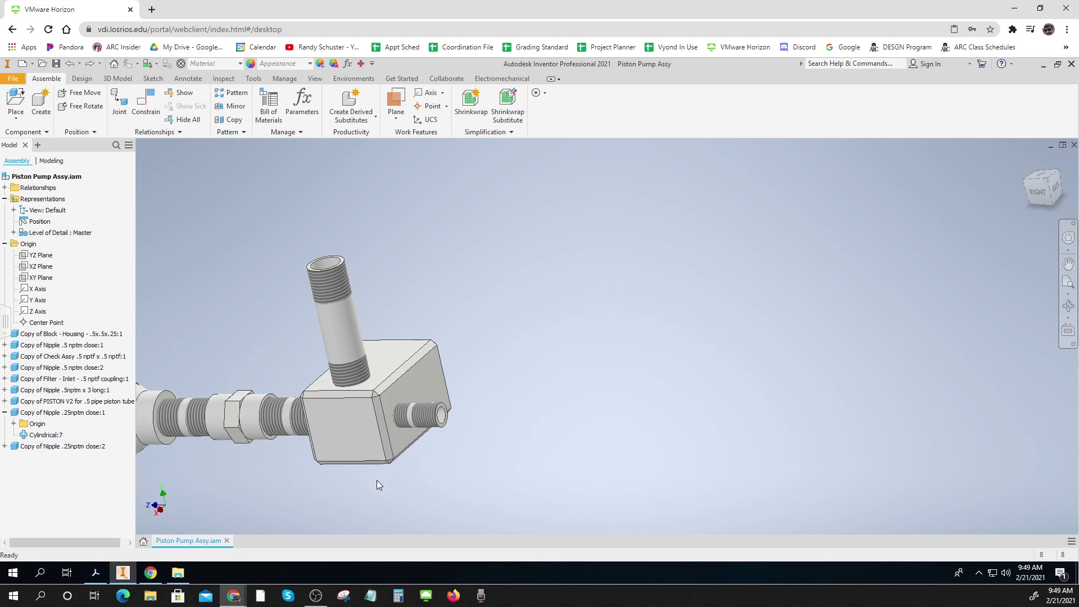
- Place a single instance of Copy of Check Assy .25 nptf inlet x .25nptm outlet beside the .25nptm nipple
{"action": "left_click", "coordinate": [16, 100]}
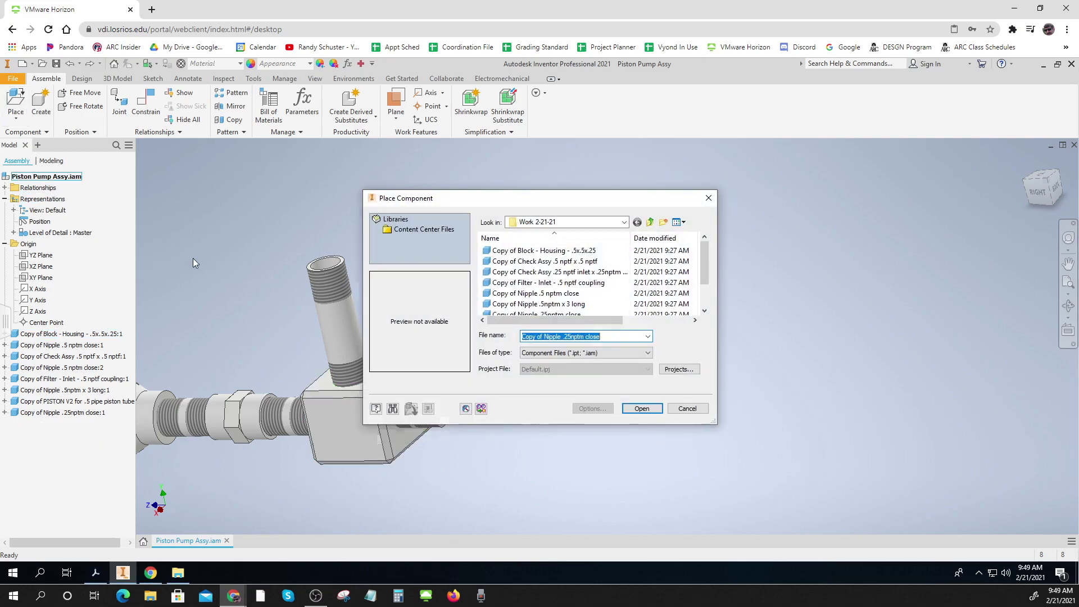
{"action": "mouse_move", "coordinate": [704, 260]}
{"action": "left_mouse_down"}
{"action": "mouse_move", "coordinate": [707, 286]}
{"action": "mouse_move", "coordinate": [707, 267]}
{"action": "left_mouse_up"}
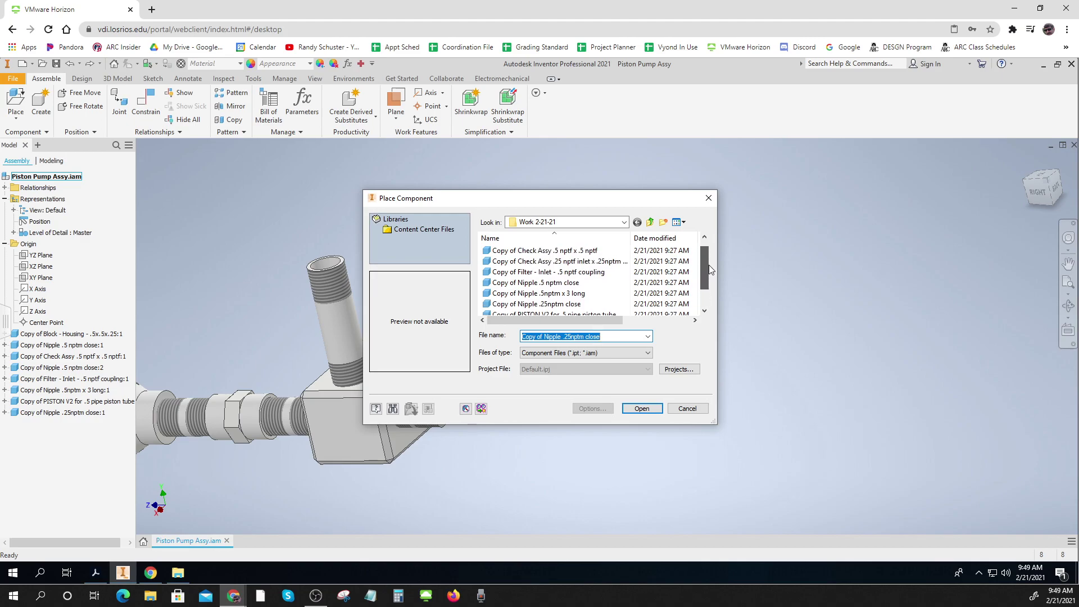
{"action": "left_click", "coordinate": [584, 262]}
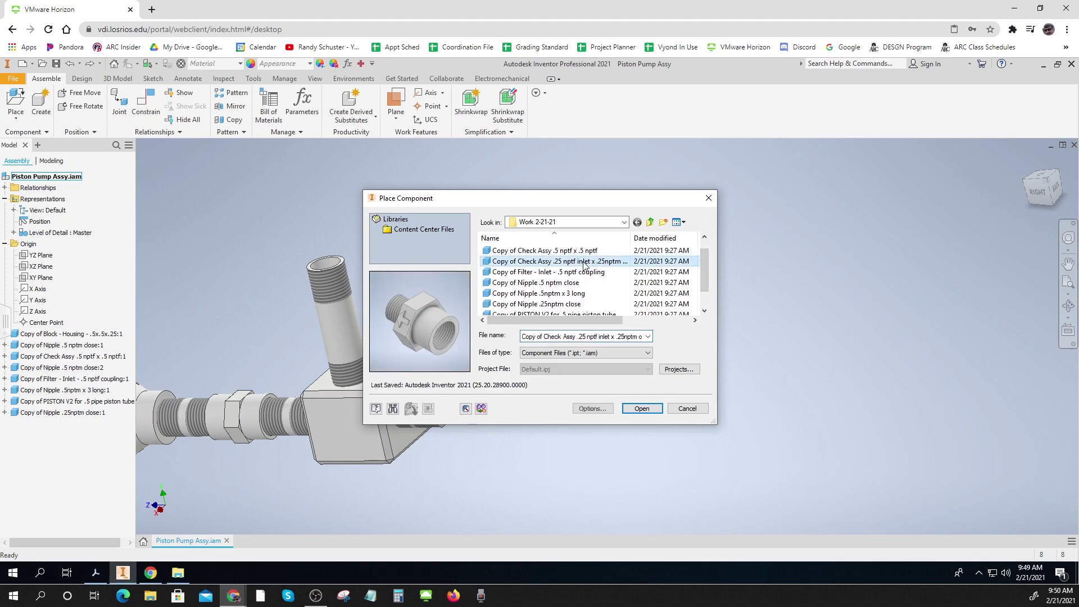
{"action": "left_click", "coordinate": [647, 411]}
{"action": "left_click", "coordinate": [568, 423]}
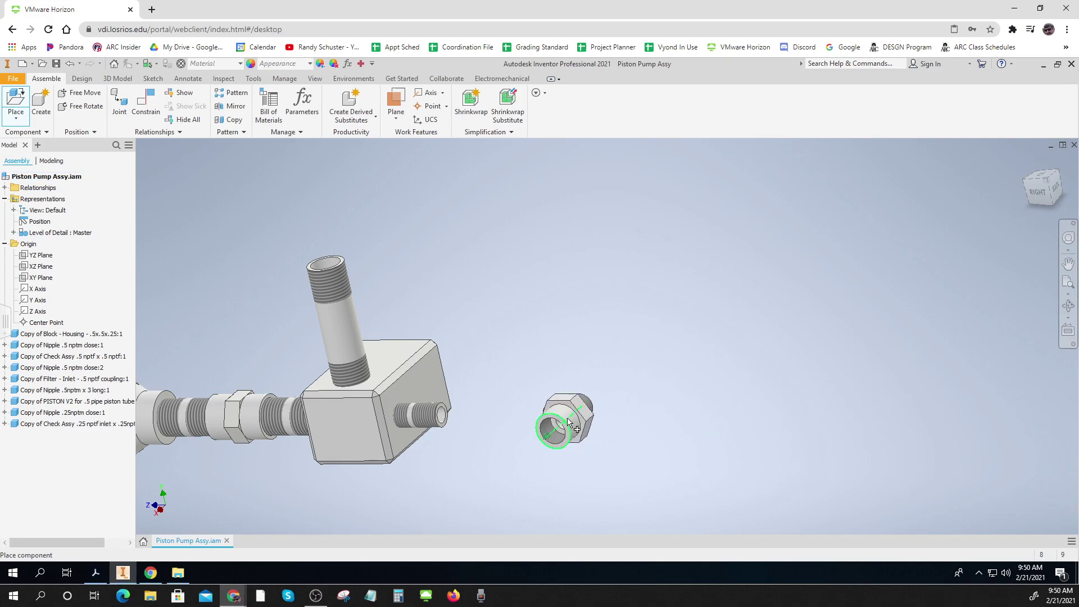
{"action": "right_click", "coordinate": [567, 423]}
{"action": "left_click", "coordinate": [603, 419]}
- Join the .25 nptf inlet of the check assembly to the .25nptm nipple's outer end with a Cylindrical joint, flipped to point outward
{"action": "mouse_move", "coordinate": [637, 423]}
{"action": "middle_mouse_down", "text": "shift"}
{"action": "mouse_move", "coordinate": [684, 474]}
{"action": "mouse_move", "coordinate": [650, 414]}
{"action": "middle_mouse_up", "text": "shift"}
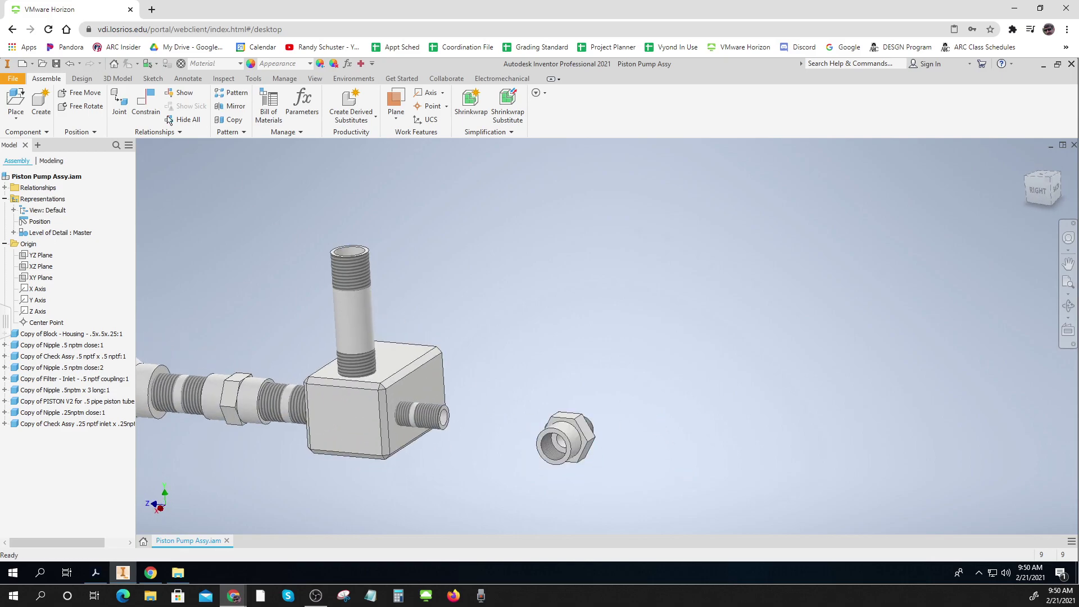
{"action": "left_click", "coordinate": [120, 104]}
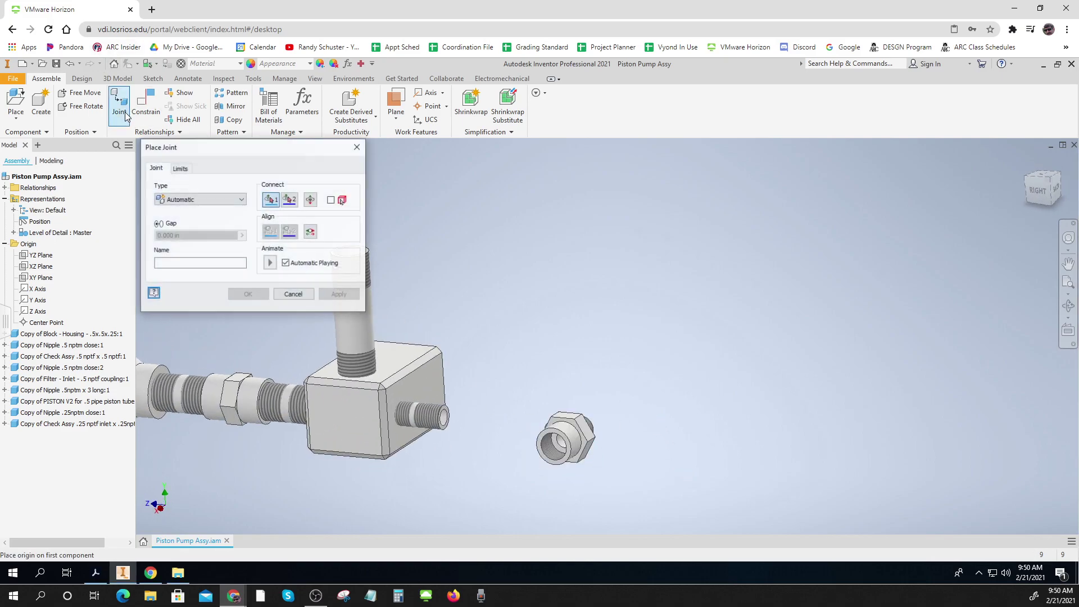
{"action": "left_click", "coordinate": [179, 200]}
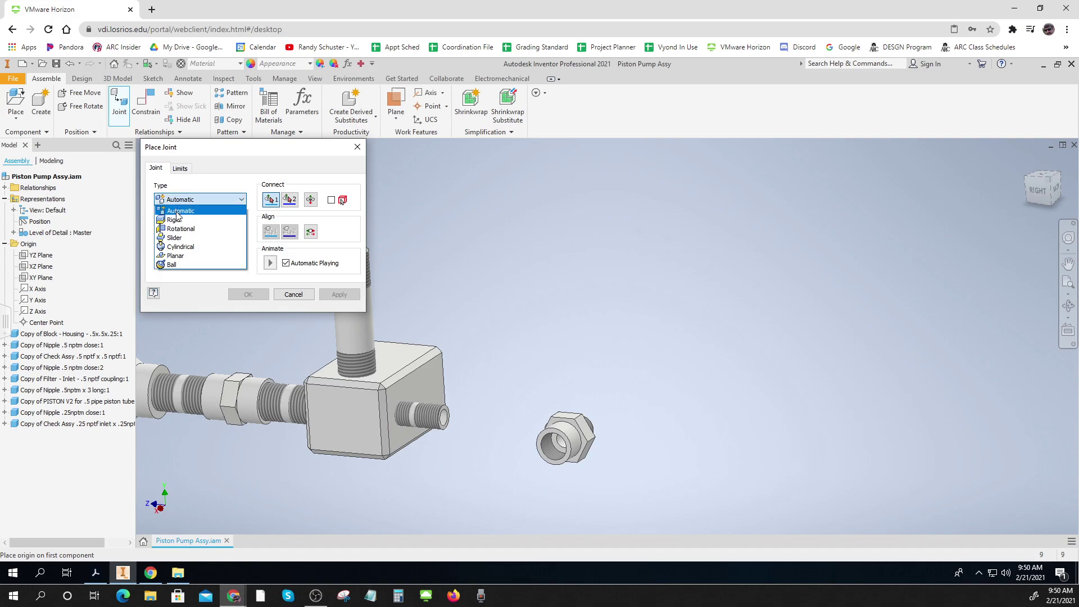
{"action": "left_click", "coordinate": [181, 246]}
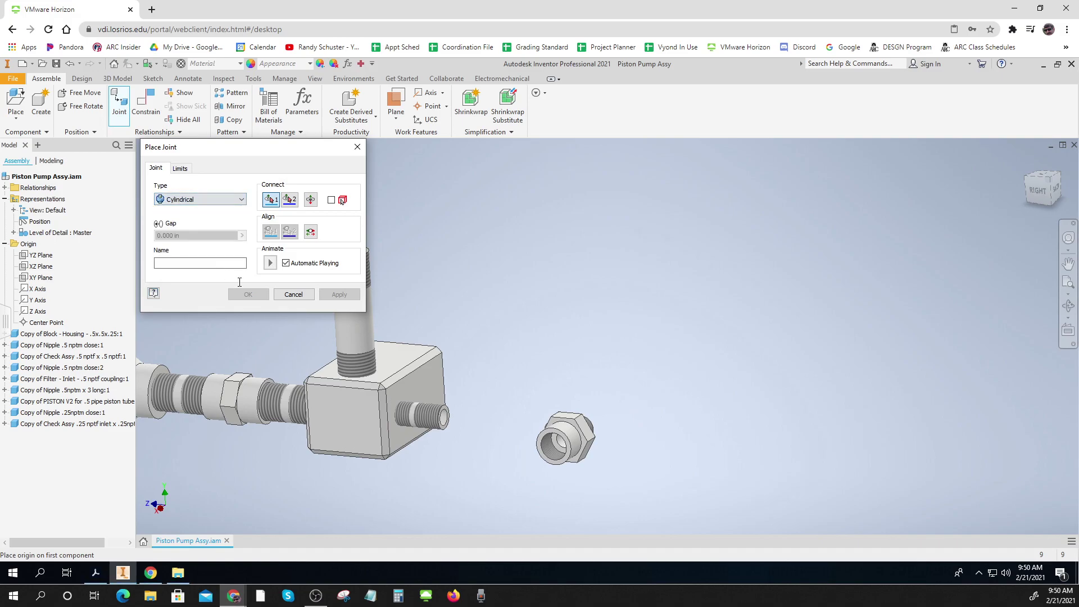
{"action": "left_click", "coordinate": [544, 457]}
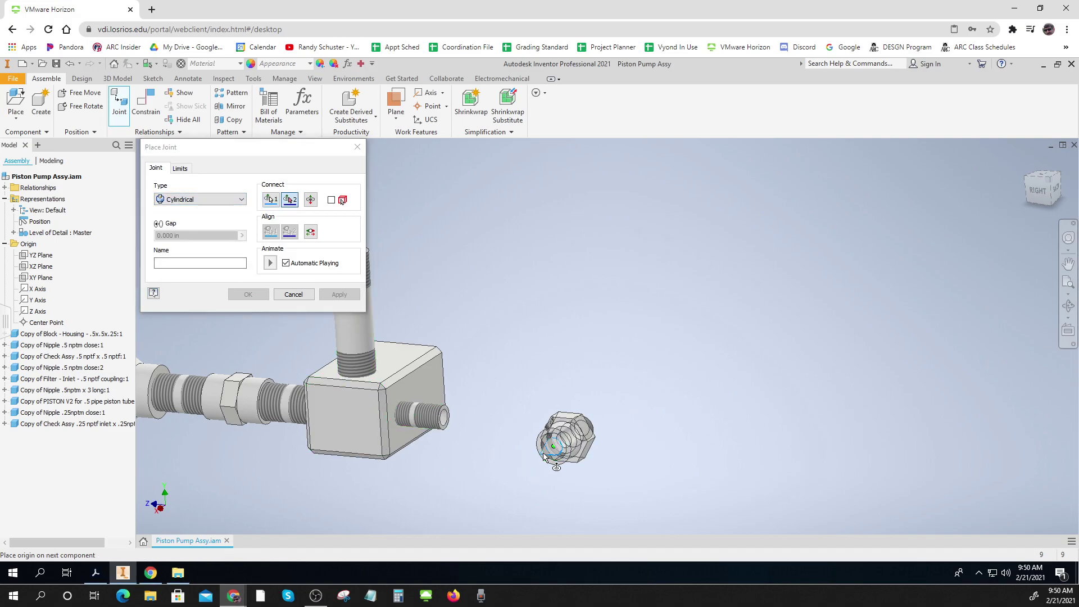
{"action": "left_click", "coordinate": [446, 429]}
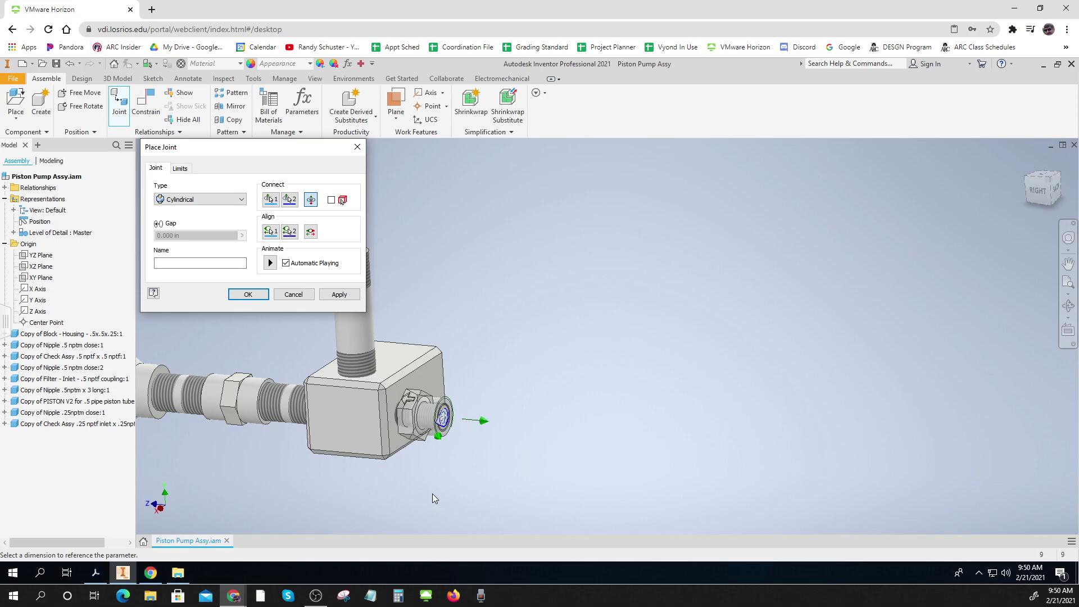
{"action": "left_click", "coordinate": [311, 201]}
{"action": "left_click", "coordinate": [311, 200]}
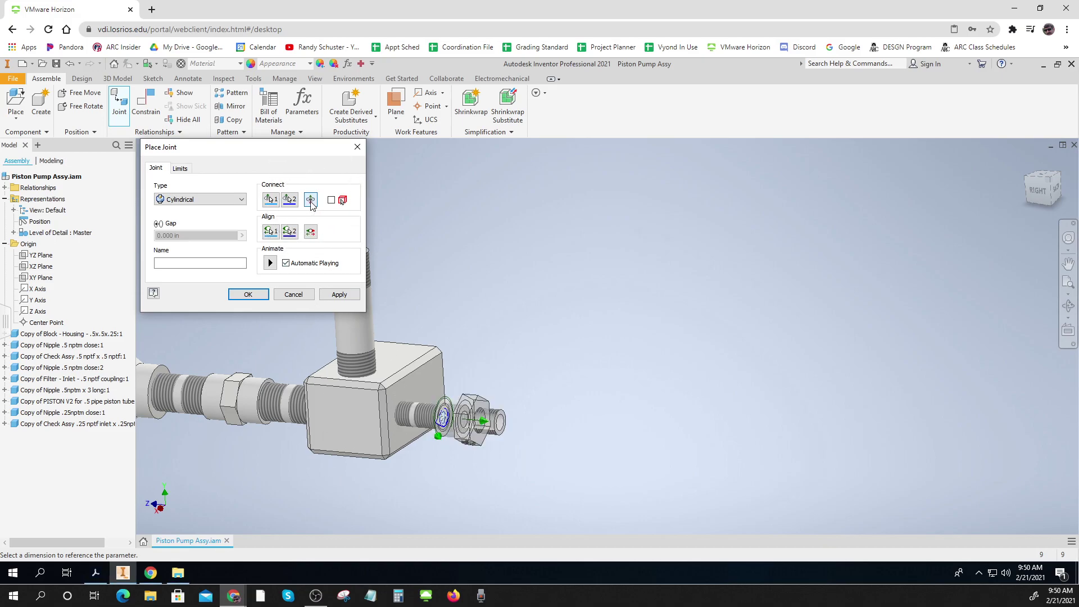
{"action": "left_click", "coordinate": [339, 294]}
{"action": "left_click", "coordinate": [293, 294]}
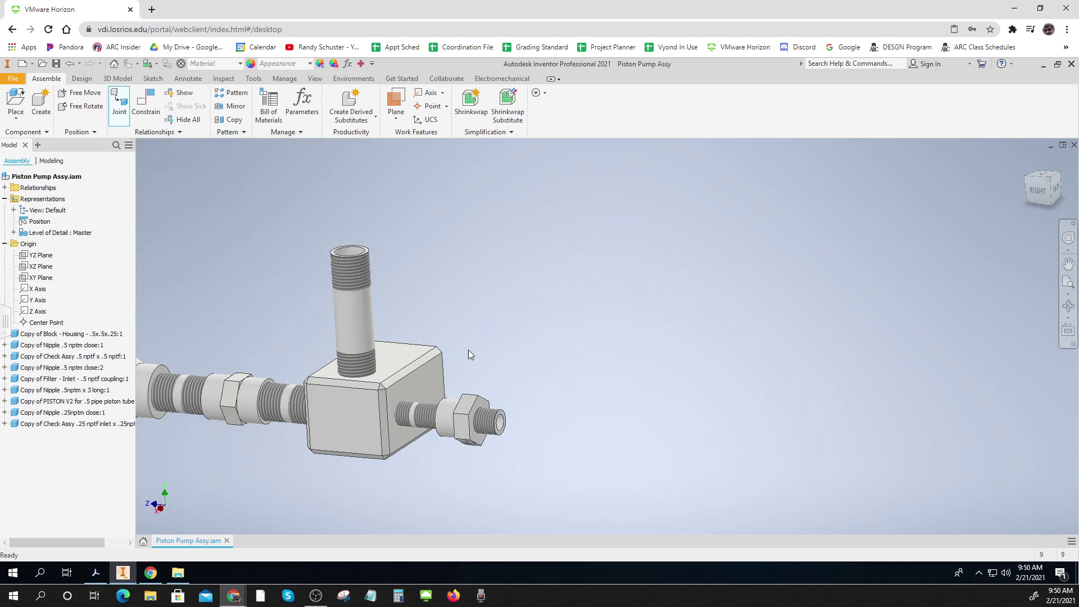
- Set the linear offset of the .25 nptf check assembly's cylindrical joint to -.25 in so it threads onto the nipple
{"action": "left_click", "coordinate": [5, 423]}
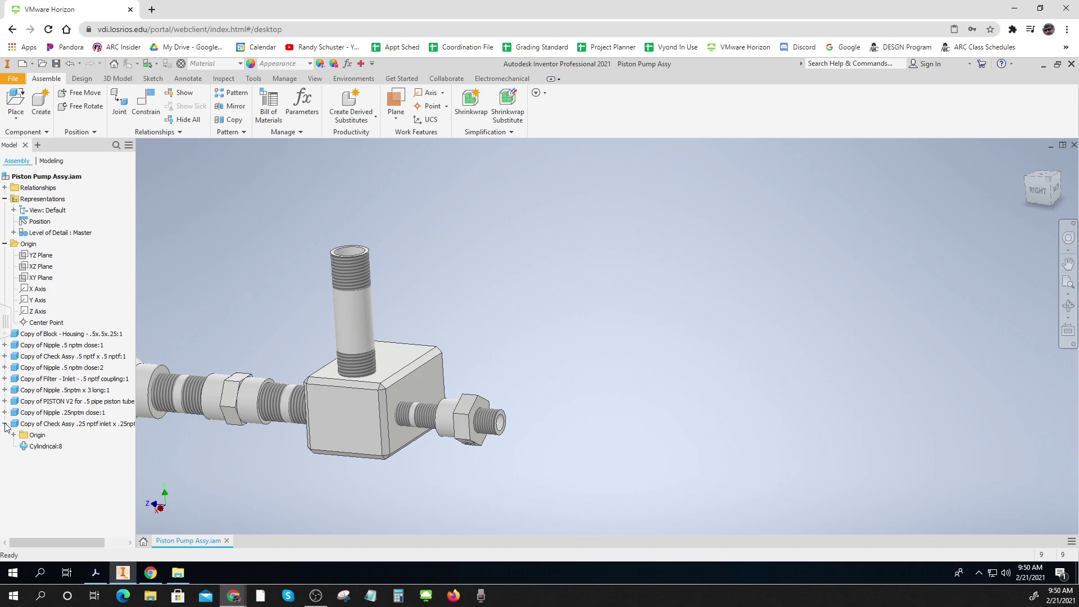
{"action": "double_click", "coordinate": [24, 448]}
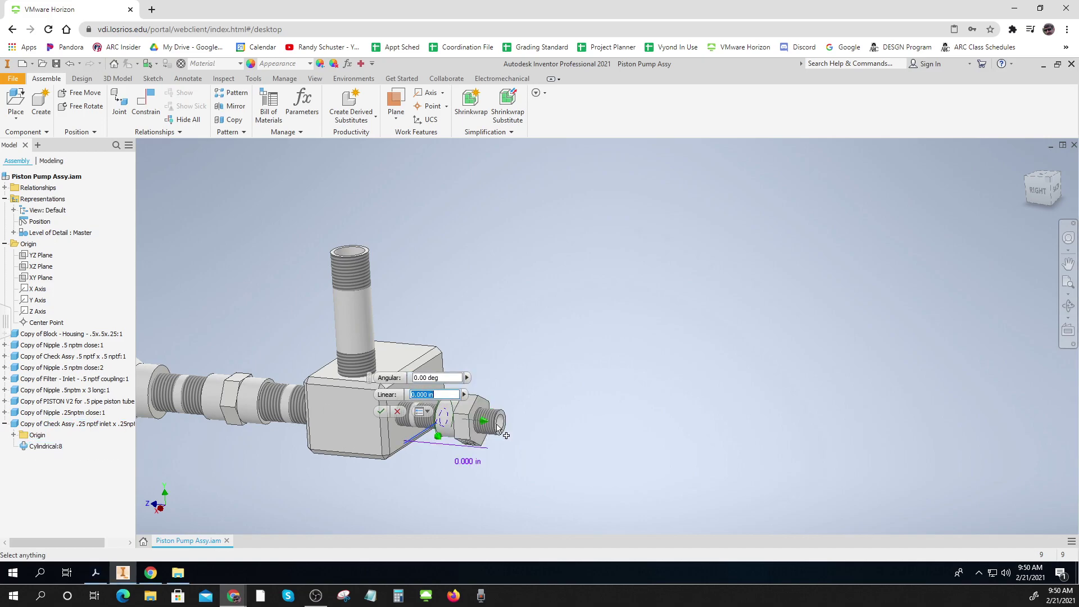
{"action": "type", "text": "-.25"}
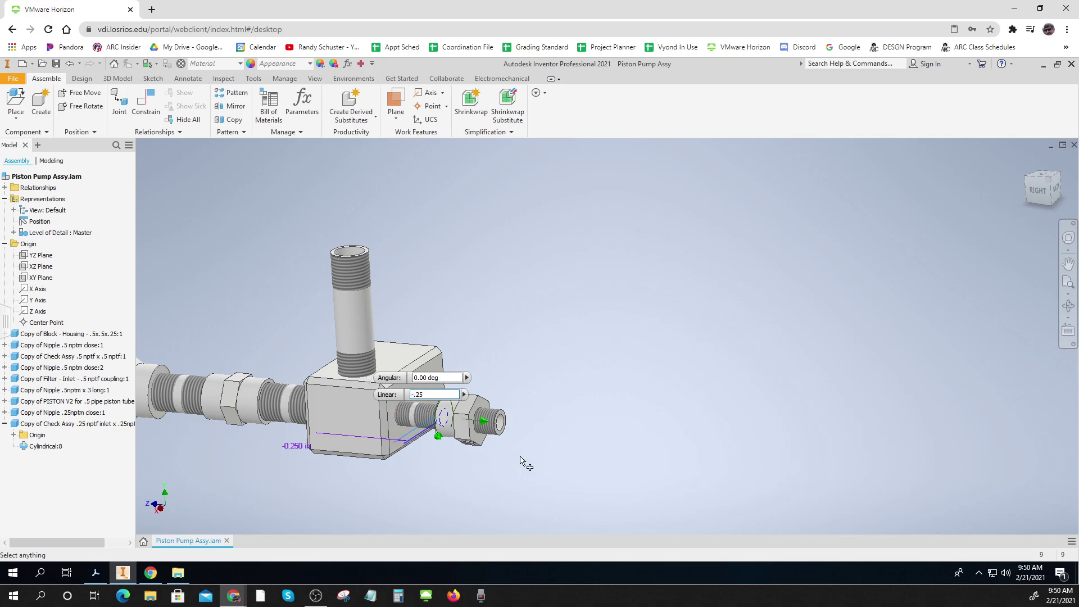
{"action": "key", "text": "Return"}
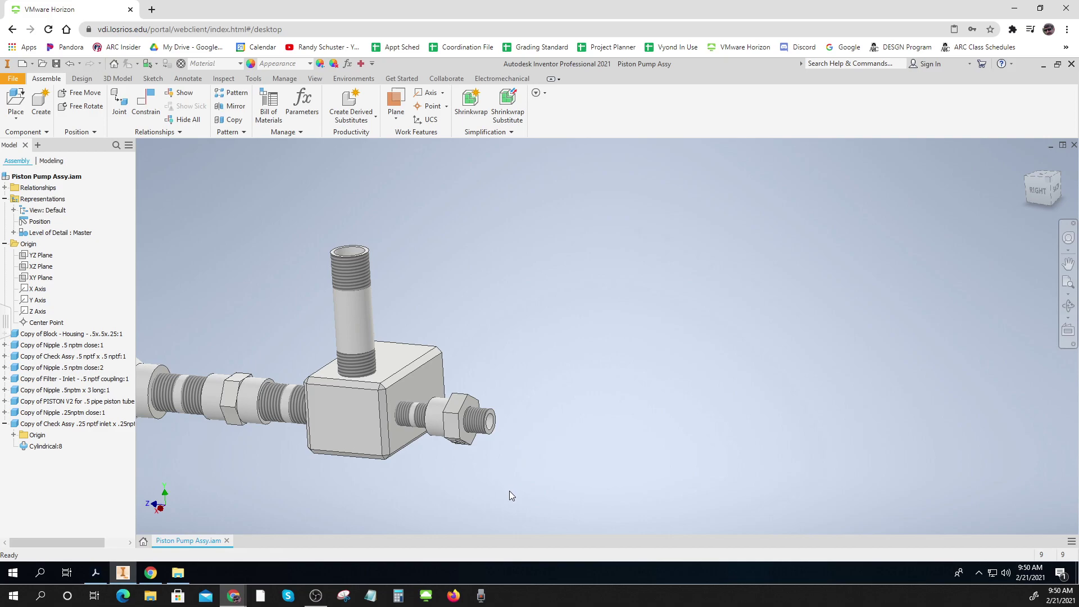
{"action": "middle_click_drag", "start_coordinate": [484, 492], "coordinate": [676, 384], "text": "shift"}
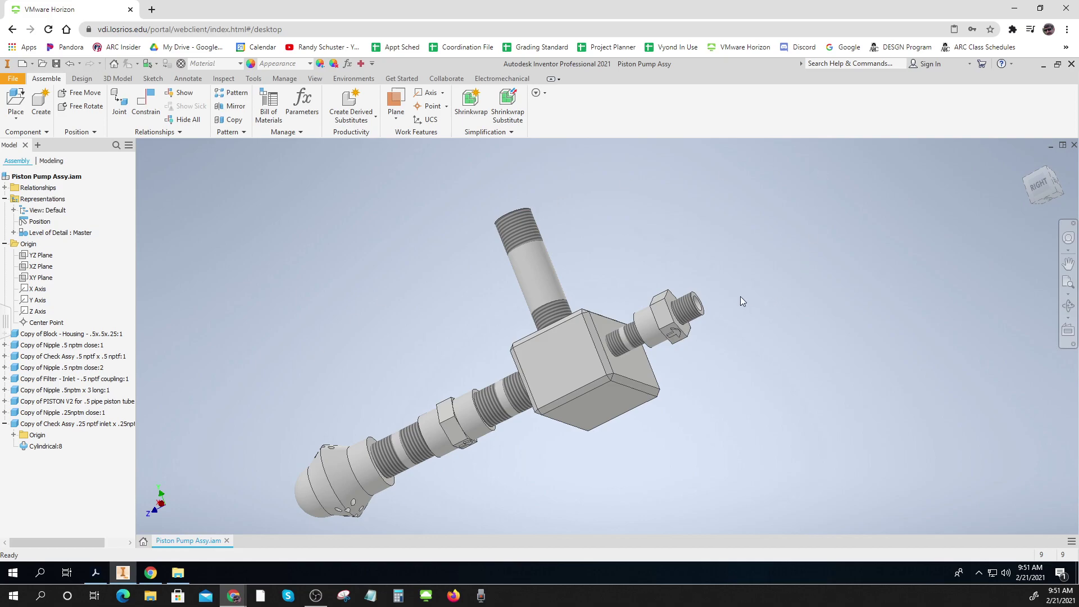
{"action": "key", "text": "ctrl"}
{"action": "key", "text": "ctrl"}
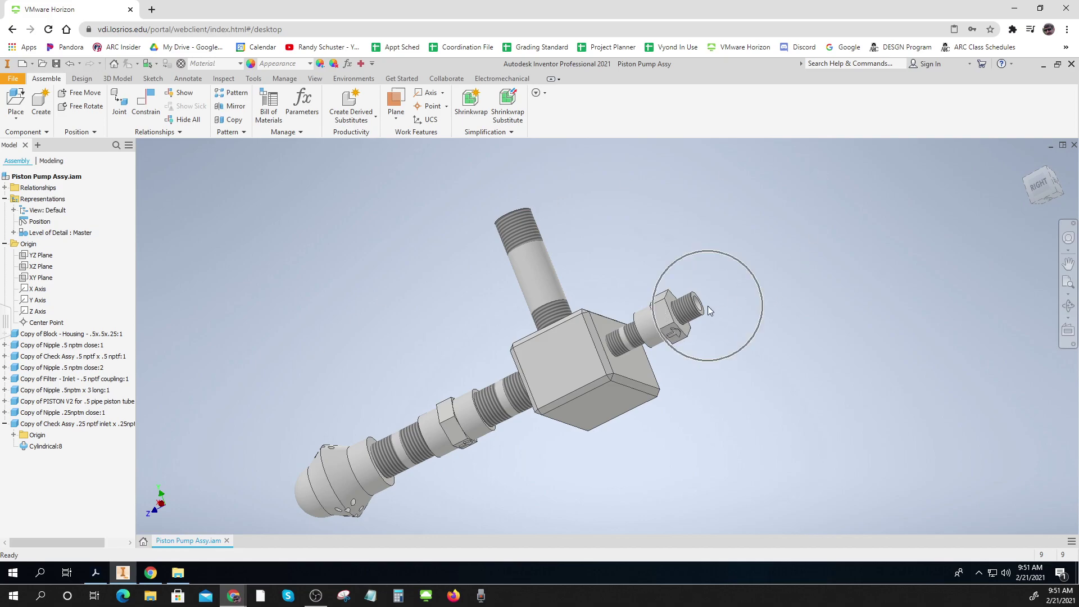
{"action": "key", "text": "ctrl"}
{"action": "key", "text": "ctrl"}
{"action": "key", "text": "ctrl"}
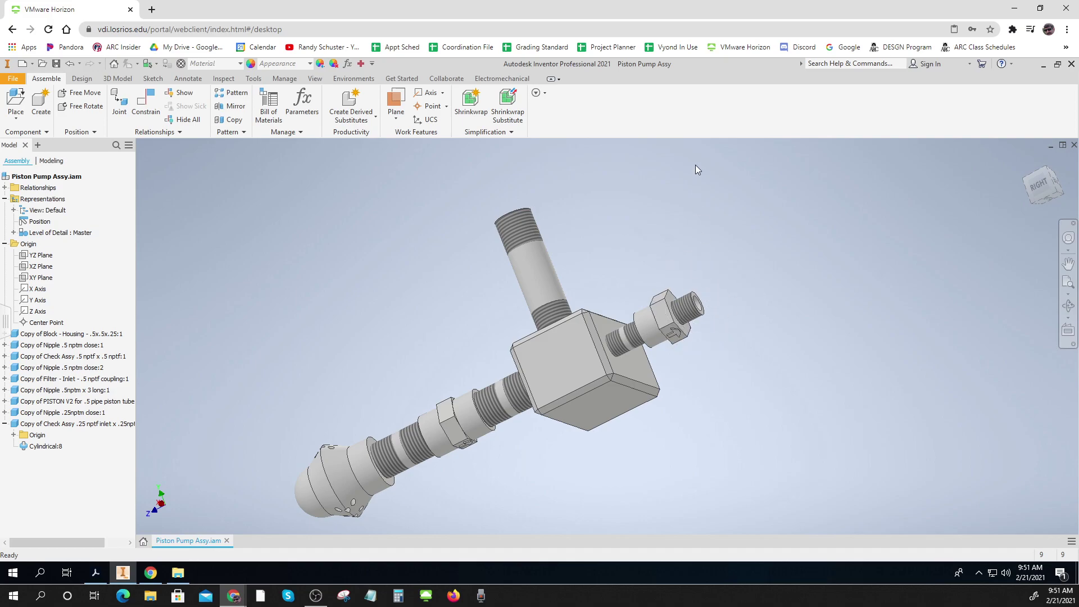
{"action": "key", "text": "ctrl"}
{"action": "key", "text": "ctrl"}
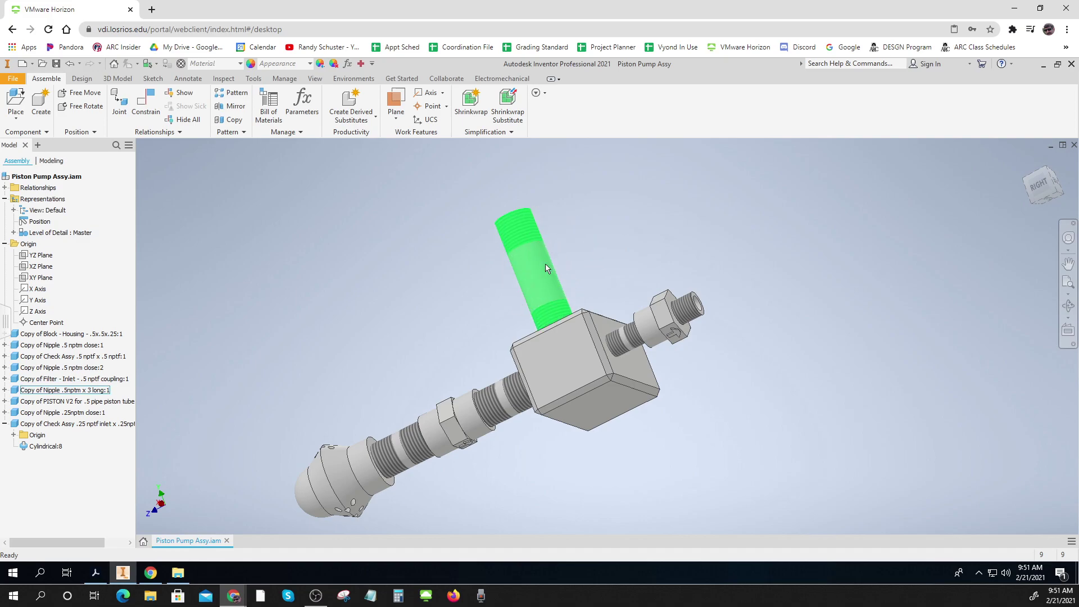